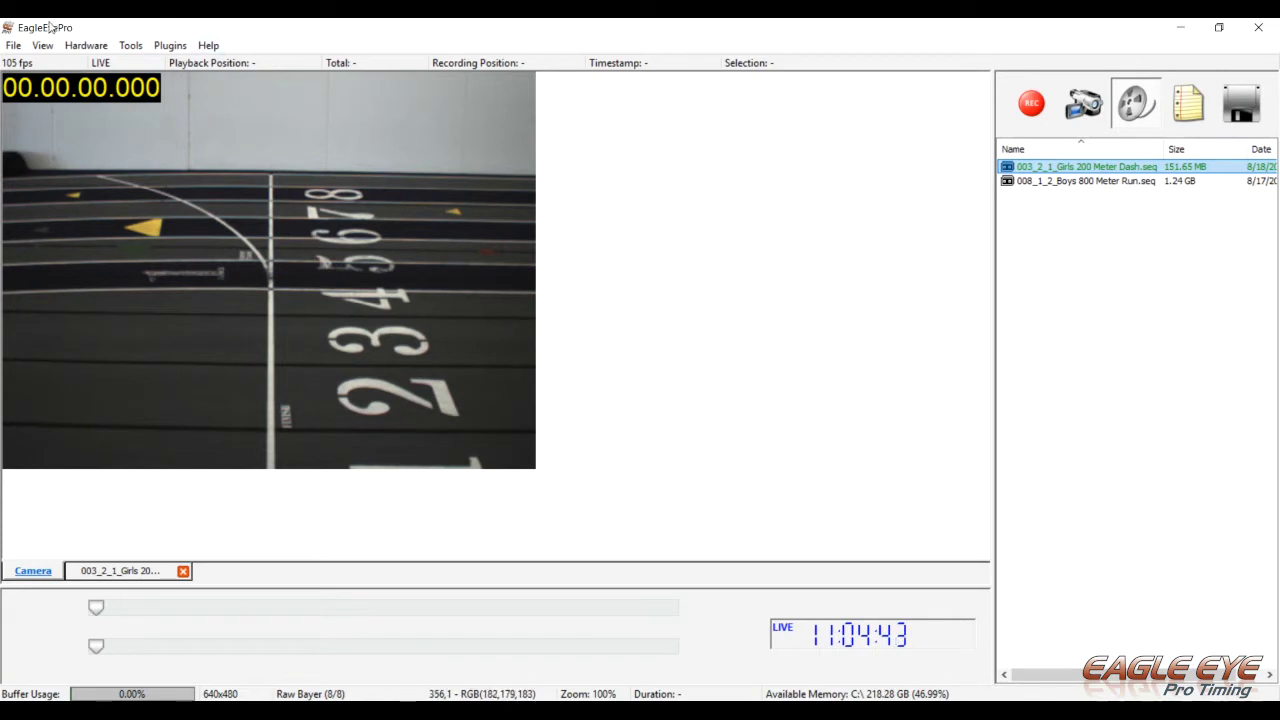
{"action": "left_click", "coordinate": [12, 45]}
{"action": "mouse_move", "coordinate": [58, 47]}
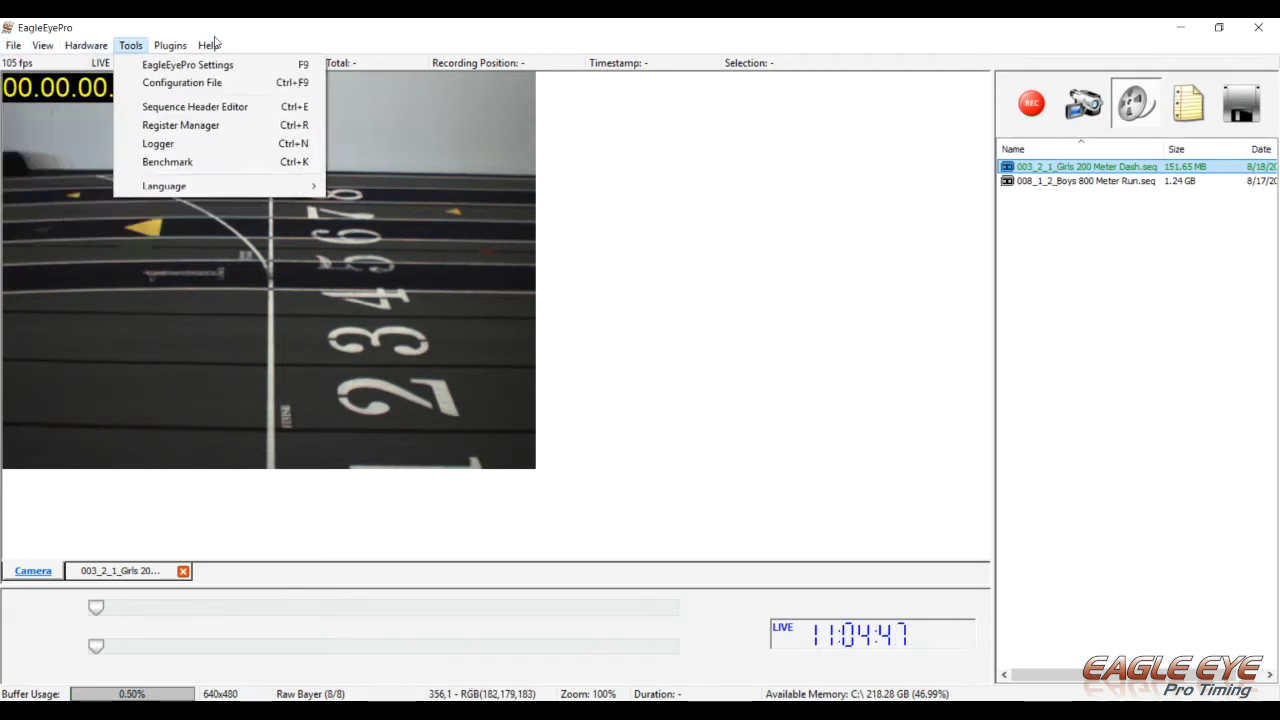
{"action": "mouse_move", "coordinate": [108, 48]}
{"action": "left_click", "coordinate": [69, 48]}
{"action": "left_click", "coordinate": [16, 47]}
{"action": "left_click", "coordinate": [273, 39]}
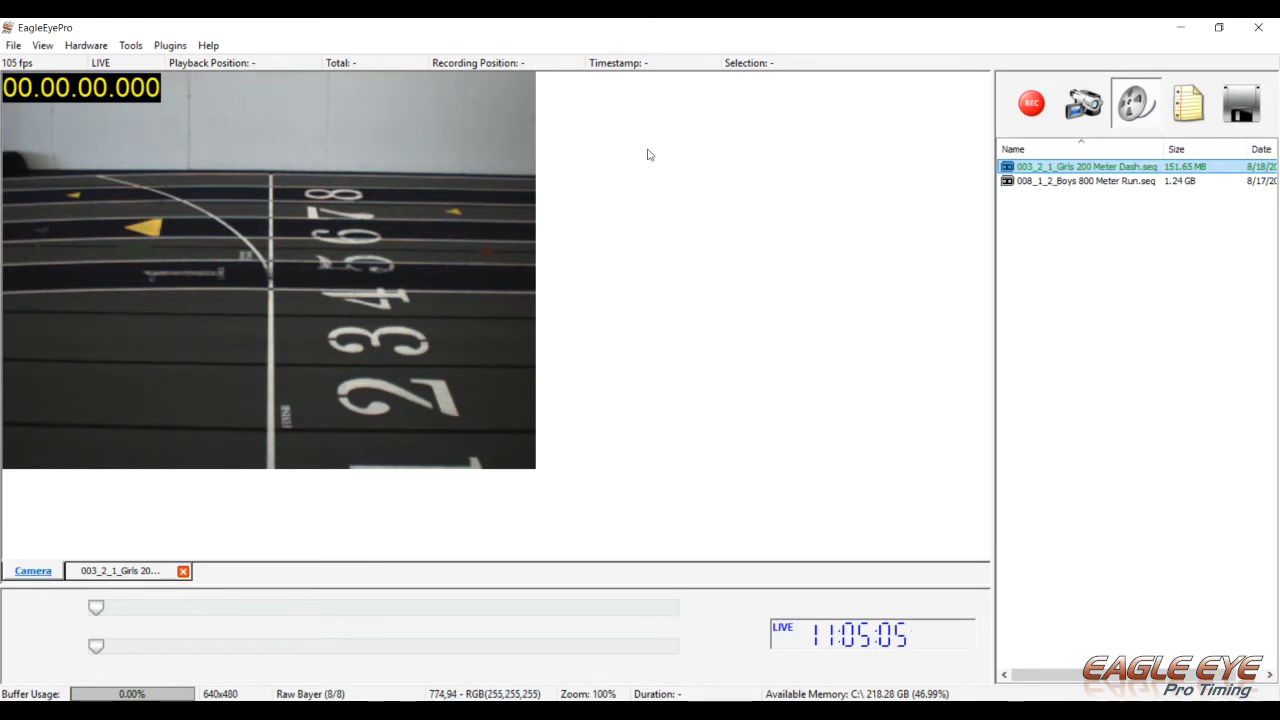
Show the Girls 200 Meter Dash video and scrub through its timeline to the end.
{"action": "left_click", "coordinate": [136, 573]}
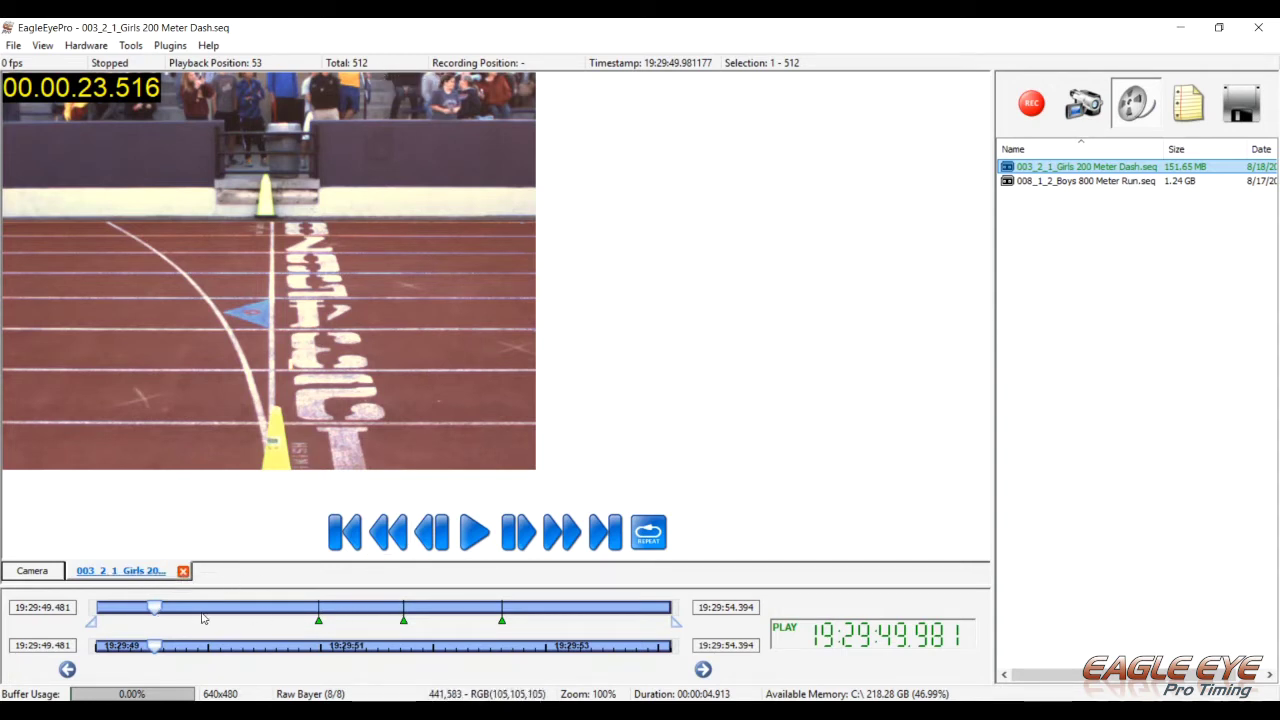
{"action": "left_click_drag", "start_coordinate": [155, 607], "coordinate": [695, 600]}
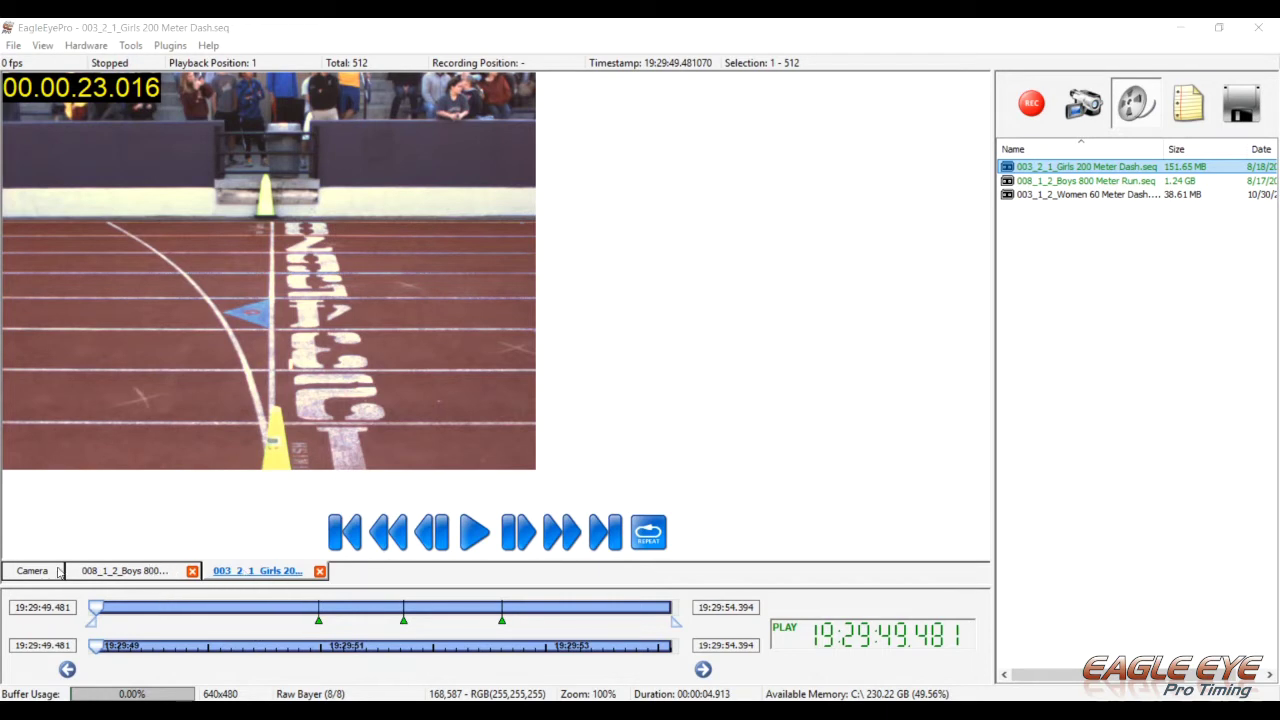
Alternate between the open Boys 800 Meter Run and Girls 200 Meter Dash videos to compare them.
{"action": "left_click", "coordinate": [124, 572]}
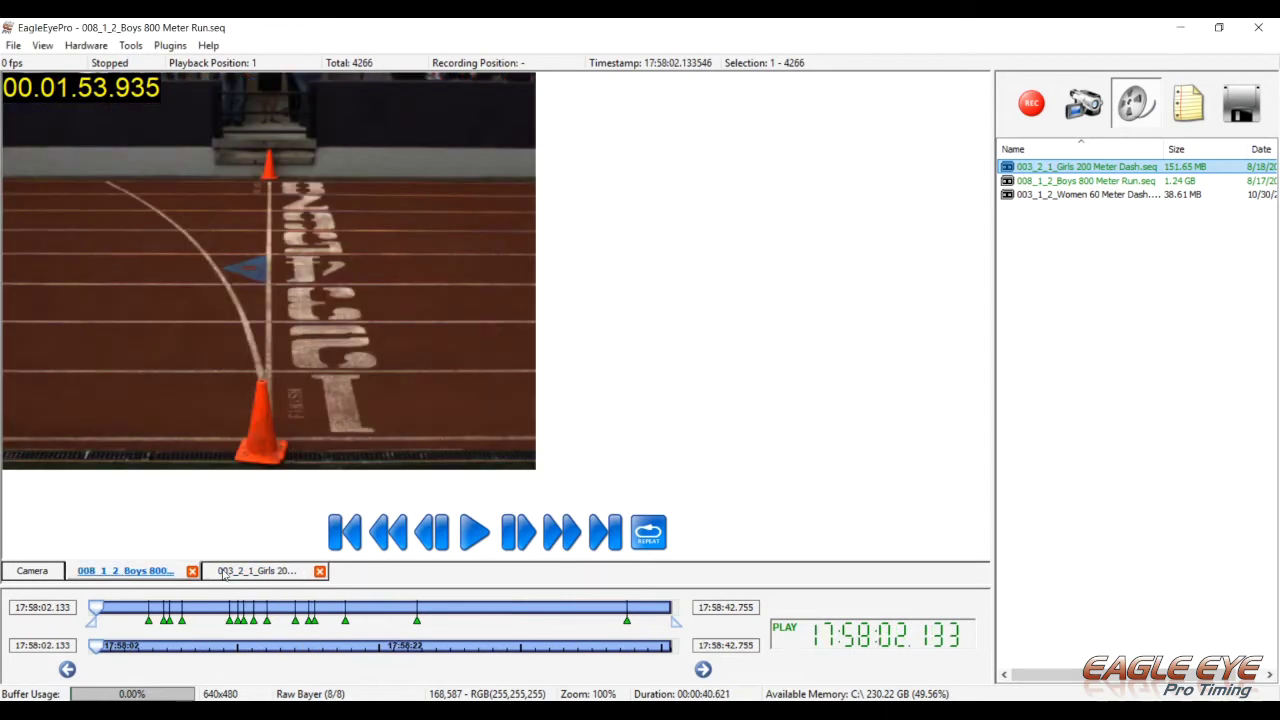
{"action": "left_click", "coordinate": [239, 572]}
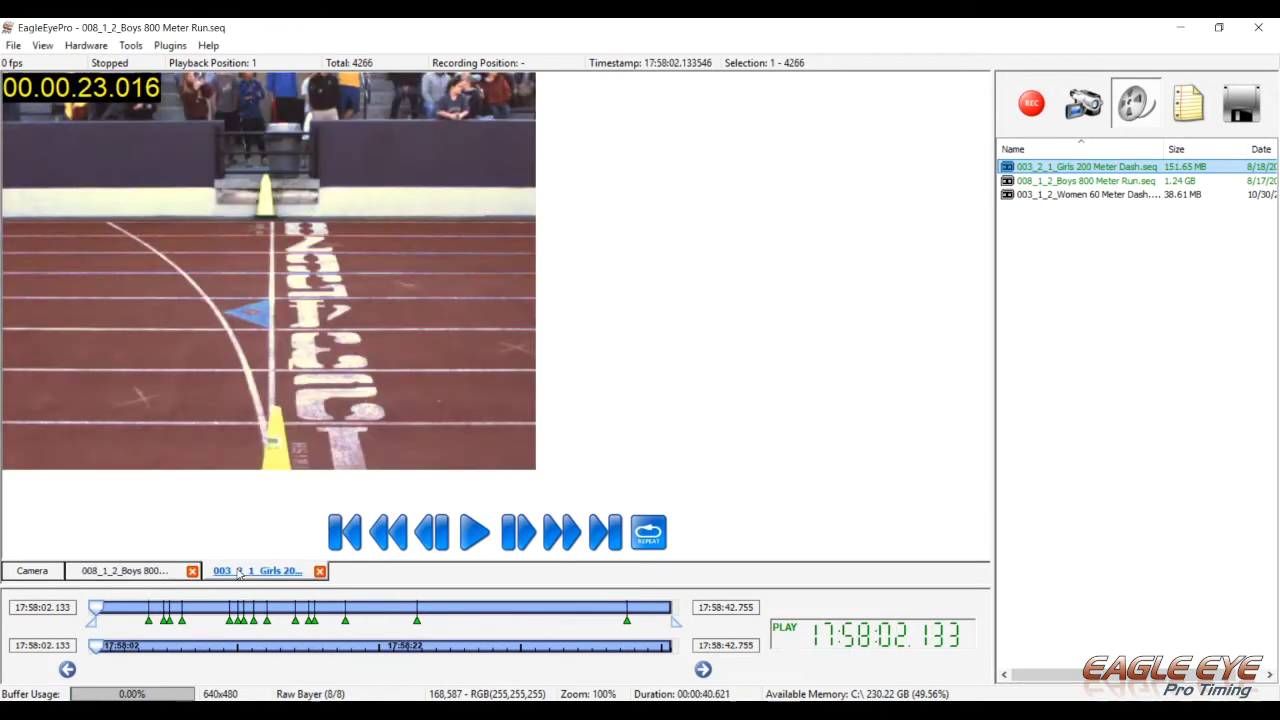
{"action": "left_click", "coordinate": [120, 572]}
{"action": "left_click", "coordinate": [257, 572]}
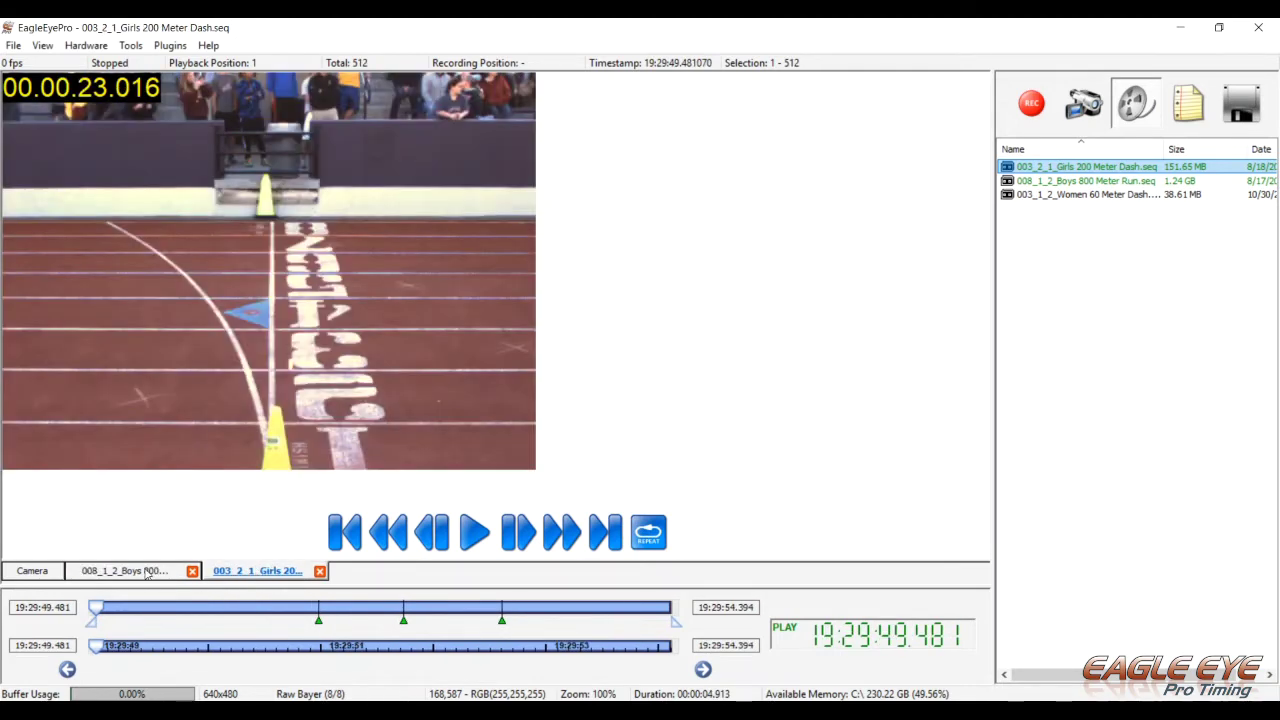
{"action": "left_click", "coordinate": [130, 572]}
{"action": "left_click", "coordinate": [265, 572]}
{"action": "left_click", "coordinate": [123, 572]}
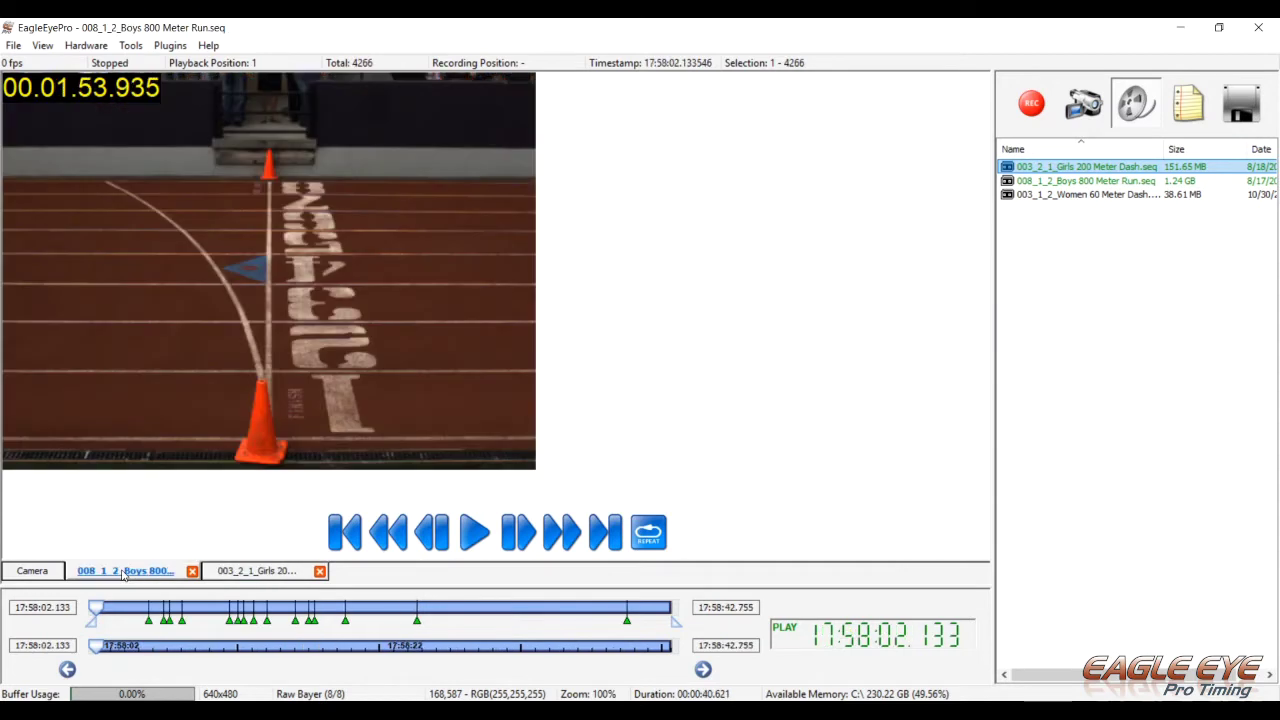
Close the Girls 200 Meter Dash video and switch between the live camera and the Boys 800 Meter Run video.
{"action": "left_click", "coordinate": [320, 573]}
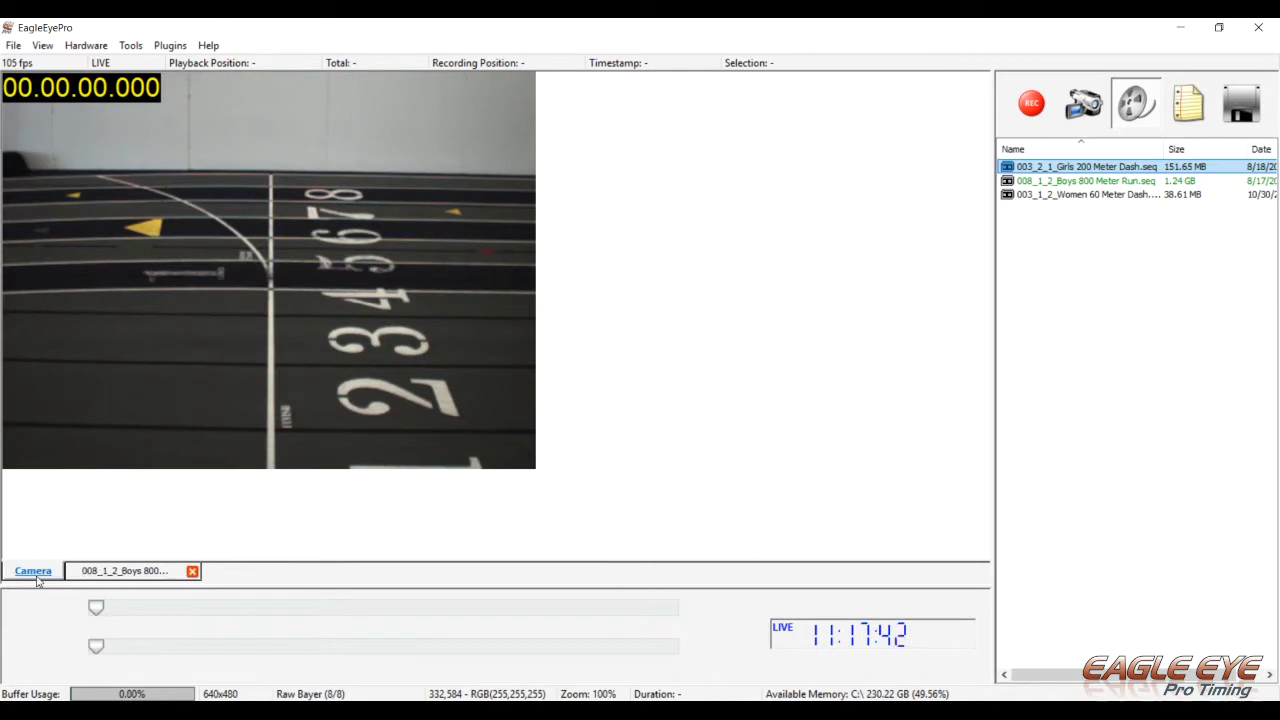
{"action": "left_click", "coordinate": [97, 574]}
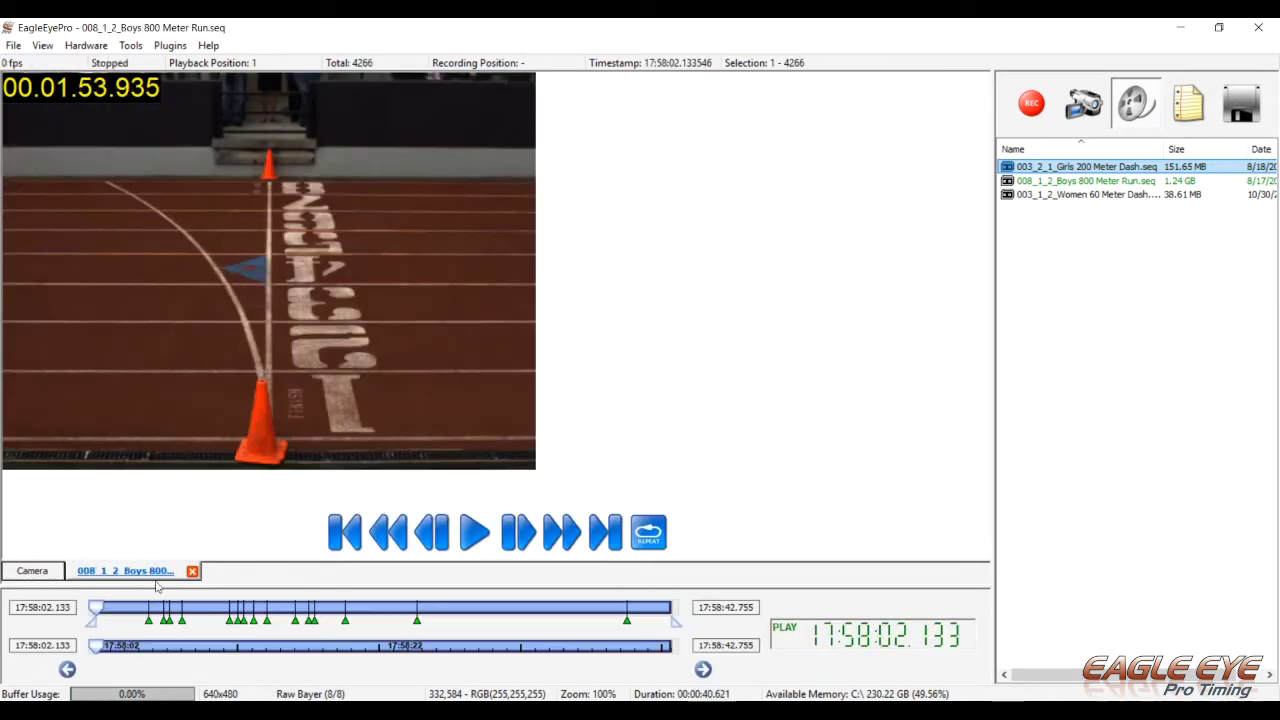
{"action": "left_click", "coordinate": [38, 571]}
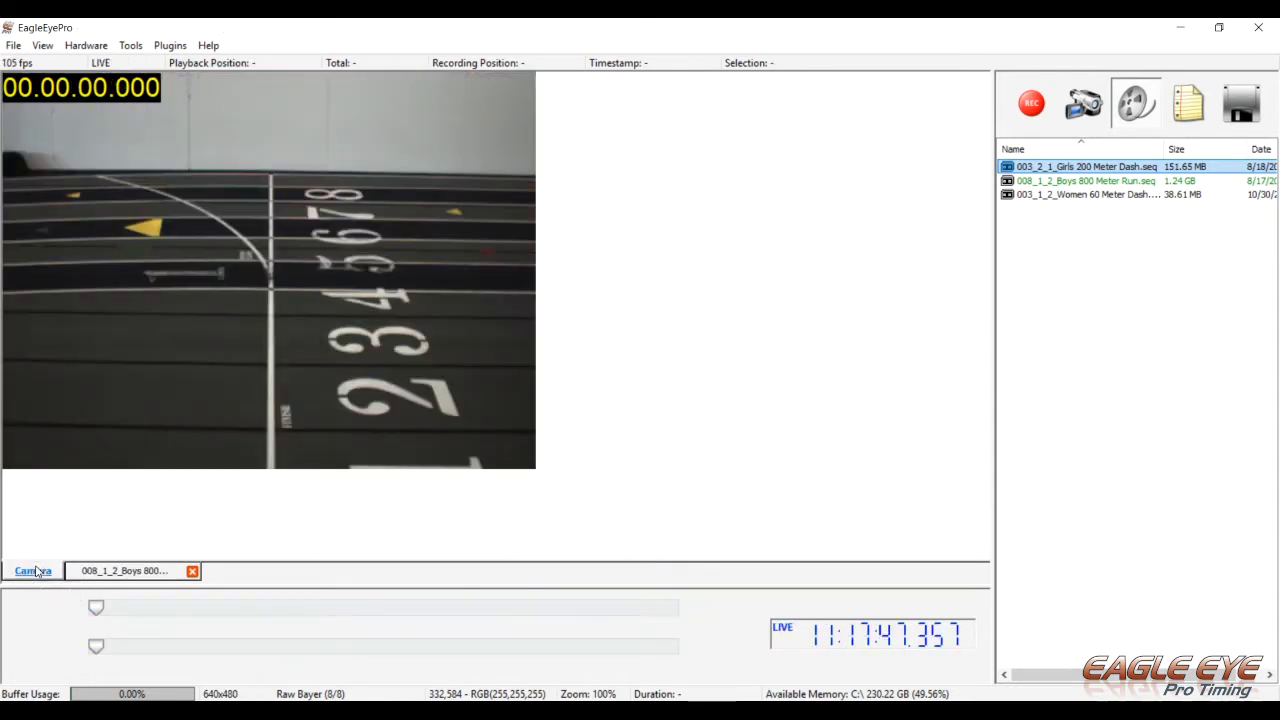
{"action": "left_click", "coordinate": [130, 572]}
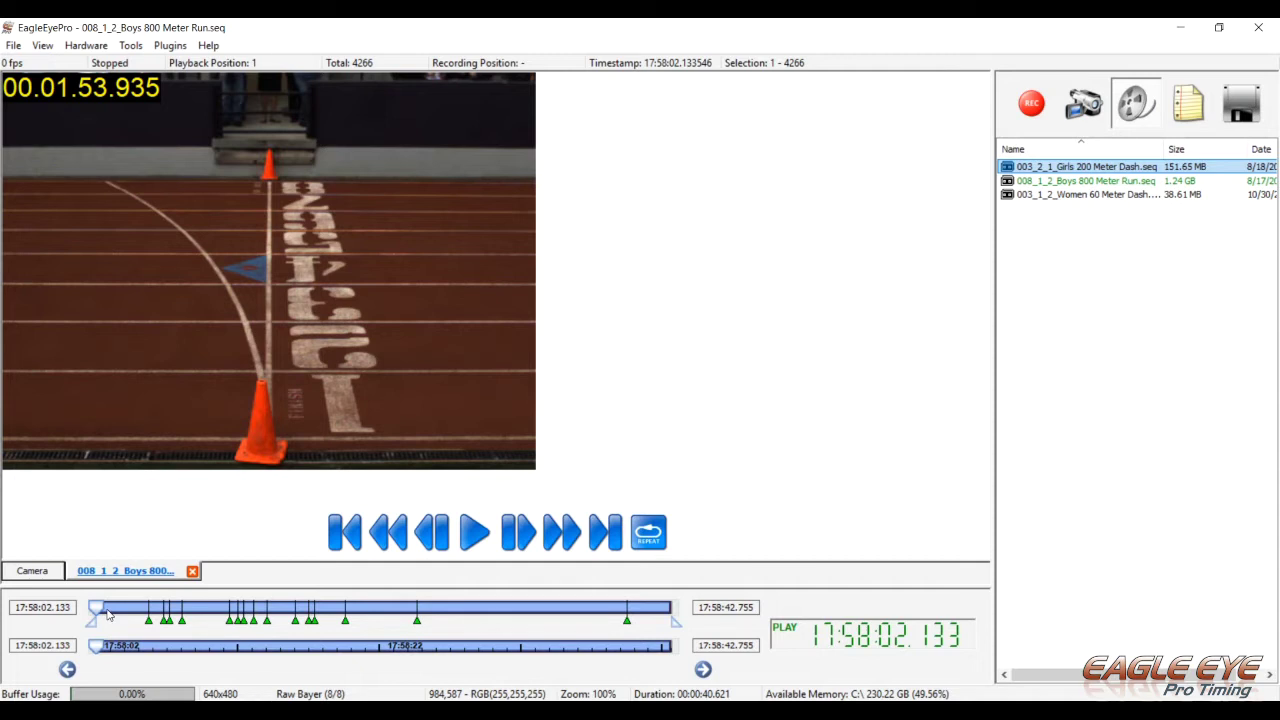
Scrub back and forth through the runners' finishes in the Boys 800 Meter Run video and close it.
{"action": "left_click_drag", "start_coordinate": [97, 612], "coordinate": [131, 614]}
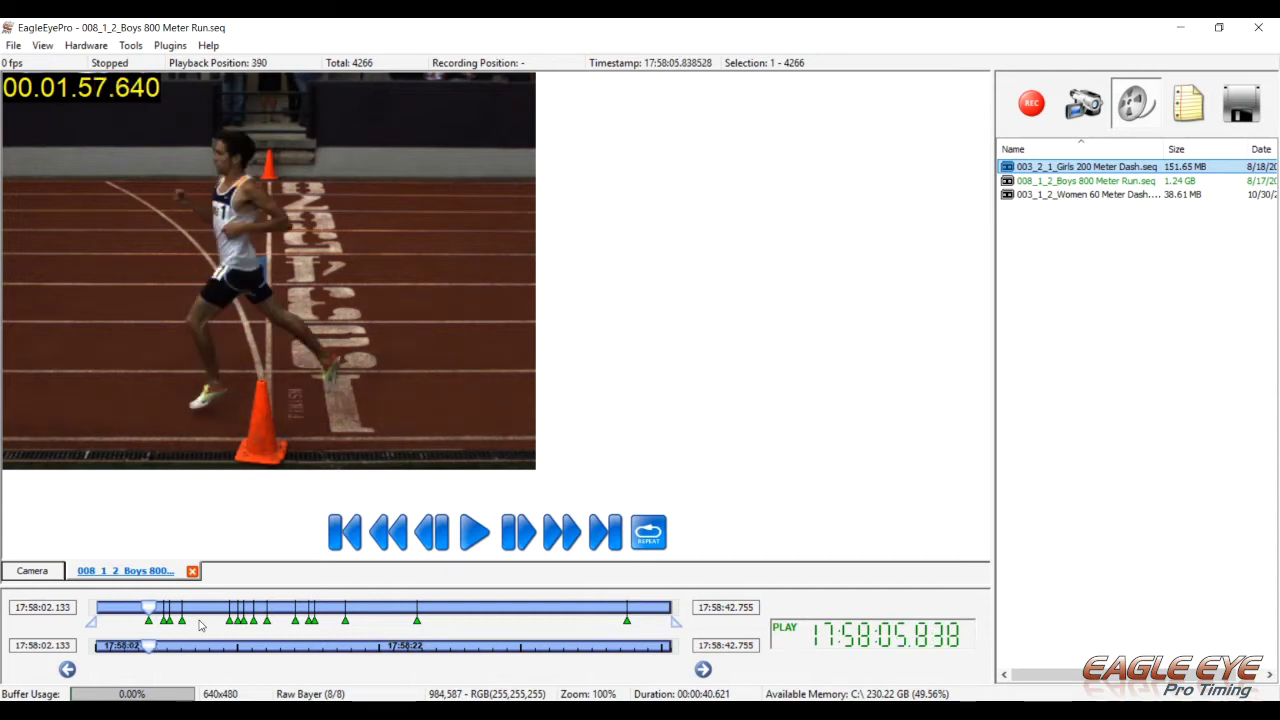
{"action": "scroll", "coordinate": [200, 625], "scroll_direction": "down", "scroll_amount": 2}
{"action": "scroll", "coordinate": [200, 625], "scroll_direction": "up", "scroll_amount": 4}
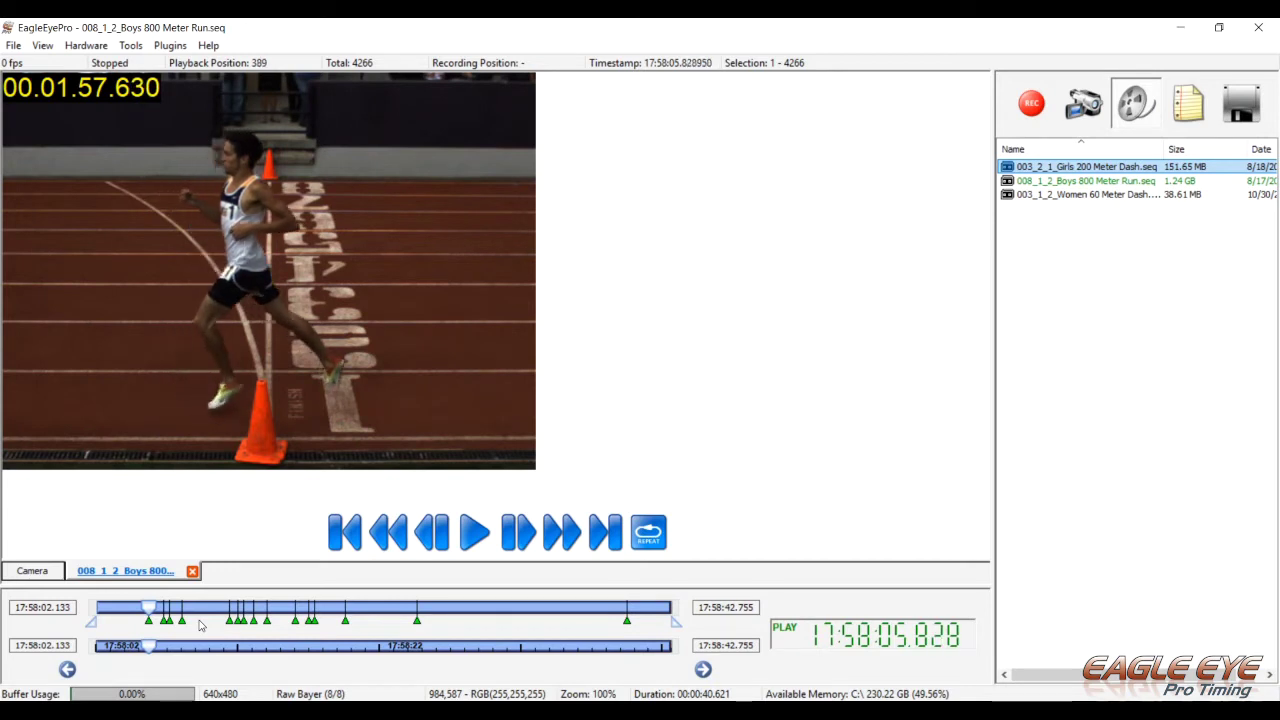
{"action": "scroll", "coordinate": [200, 625], "scroll_direction": "down", "scroll_amount": 10}
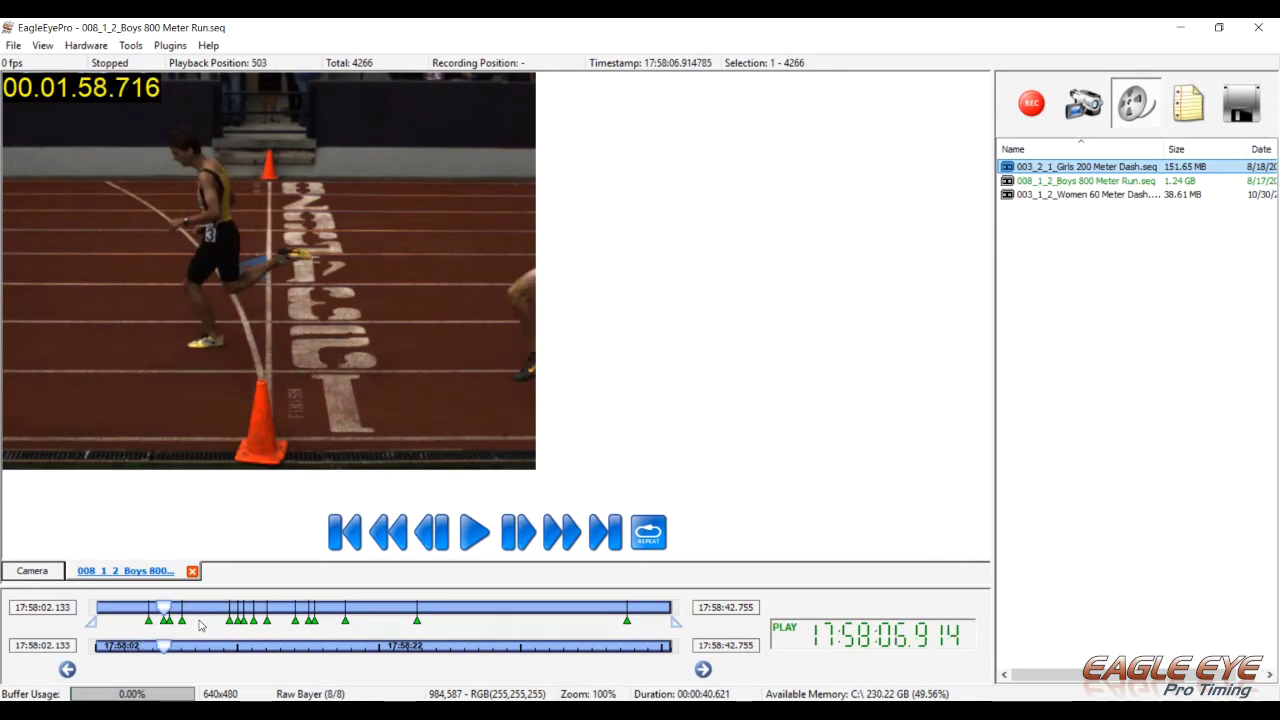
{"action": "scroll", "coordinate": [200, 625], "scroll_direction": "down", "scroll_amount": 20}
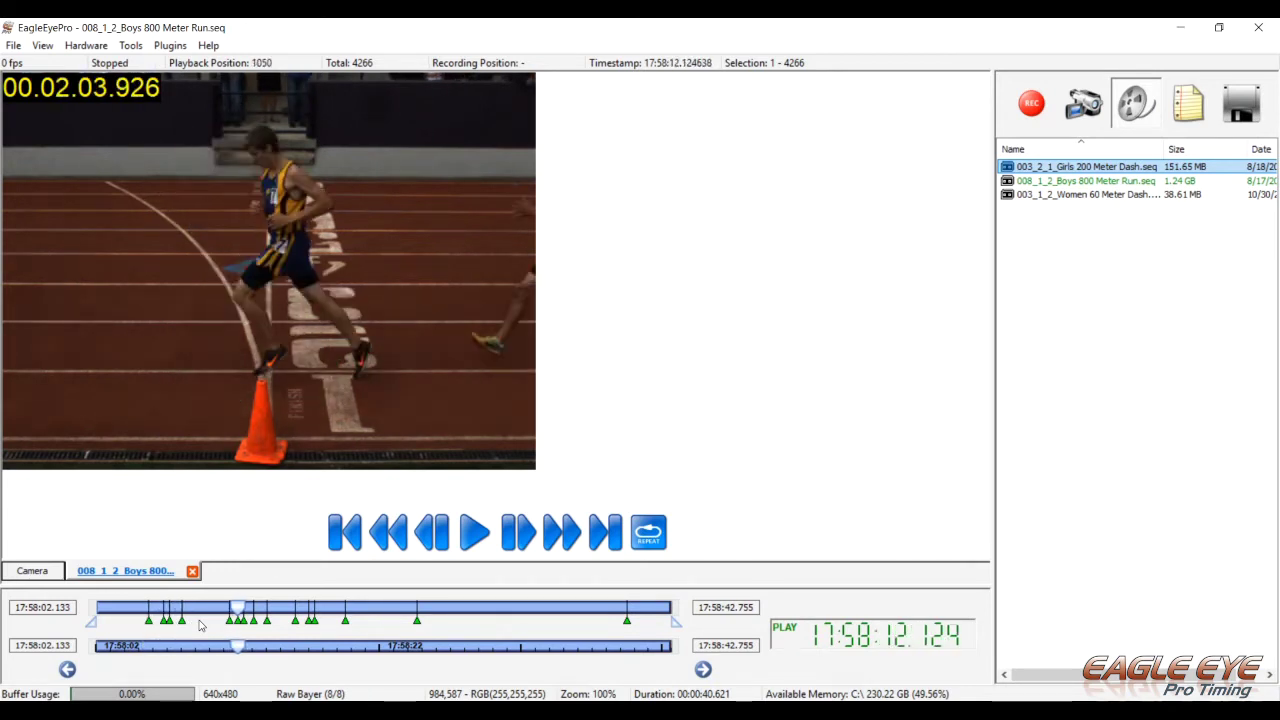
{"action": "scroll", "coordinate": [200, 625], "scroll_direction": "down", "scroll_amount": 7}
{"action": "scroll", "coordinate": [200, 625], "scroll_direction": "up", "scroll_amount": 7}
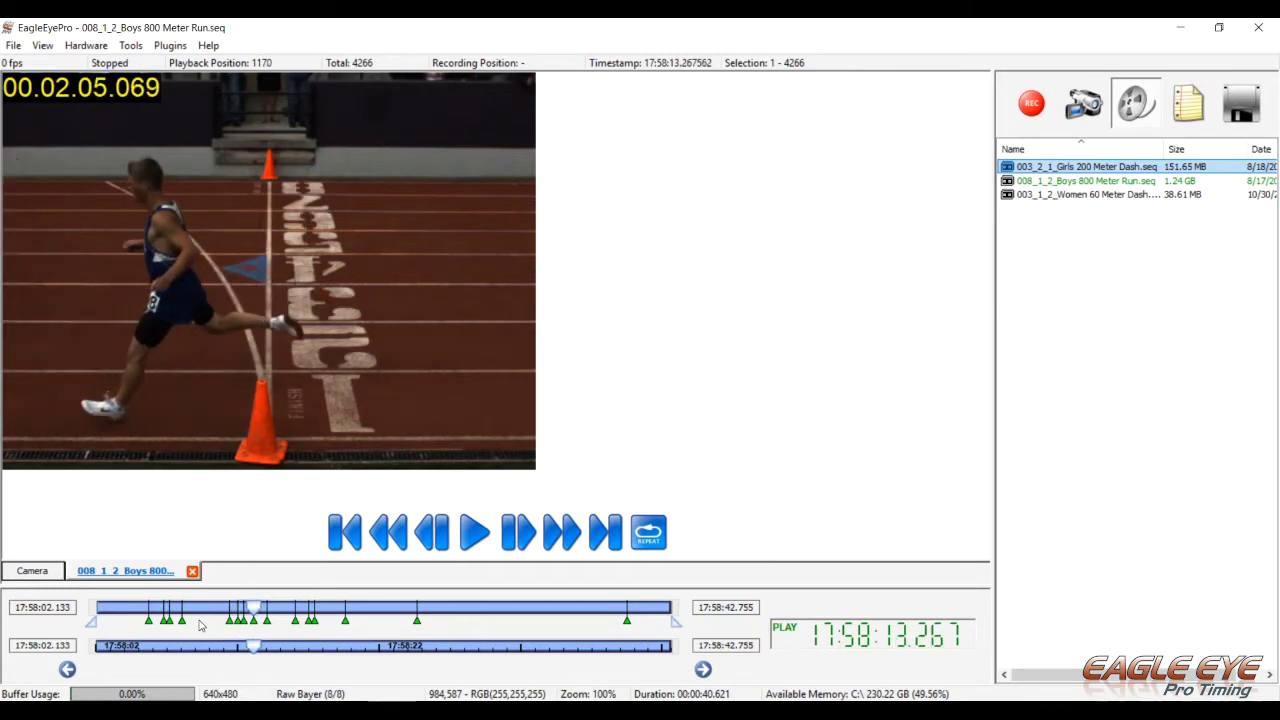
{"action": "scroll", "coordinate": [200, 625], "scroll_direction": "down", "scroll_amount": 1}
{"action": "scroll", "coordinate": [200, 625], "scroll_direction": "down", "scroll_amount": 5}
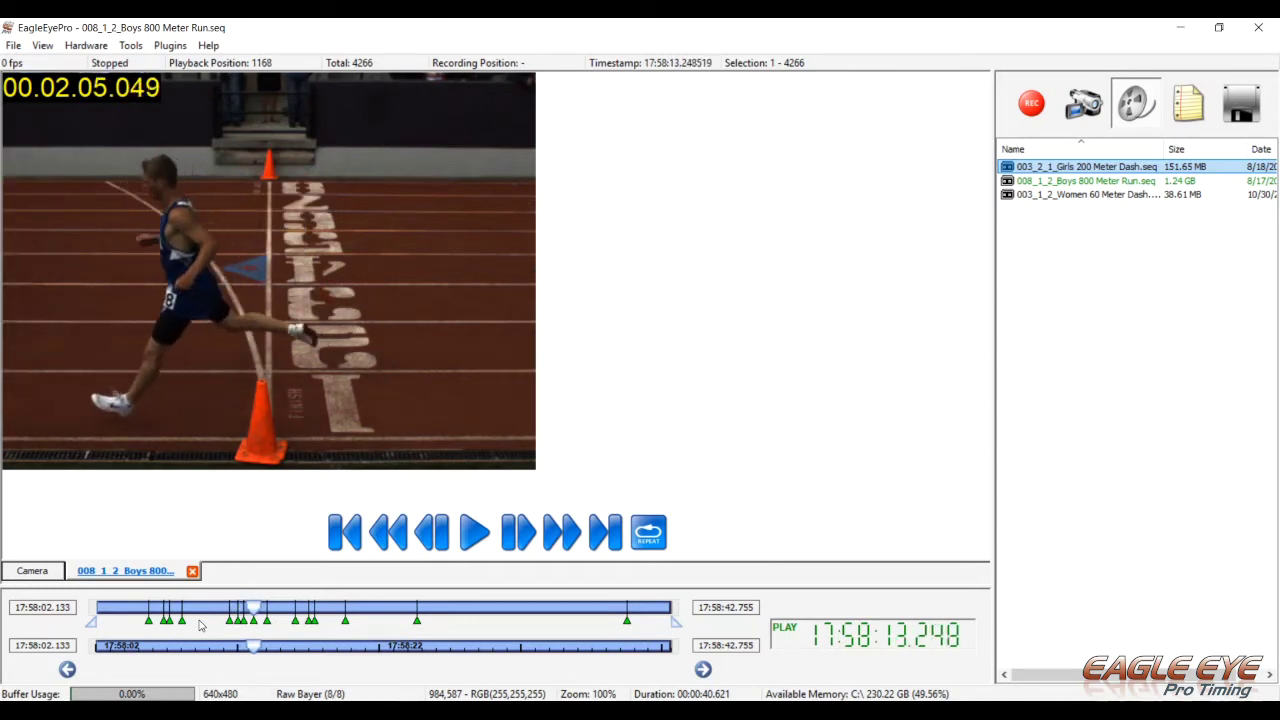
{"action": "scroll", "coordinate": [200, 625], "scroll_direction": "up", "scroll_amount": 2}
{"action": "scroll", "coordinate": [200, 625], "scroll_direction": "up", "scroll_amount": 1}
{"action": "scroll", "coordinate": [200, 625], "scroll_direction": "down", "scroll_amount": 10}
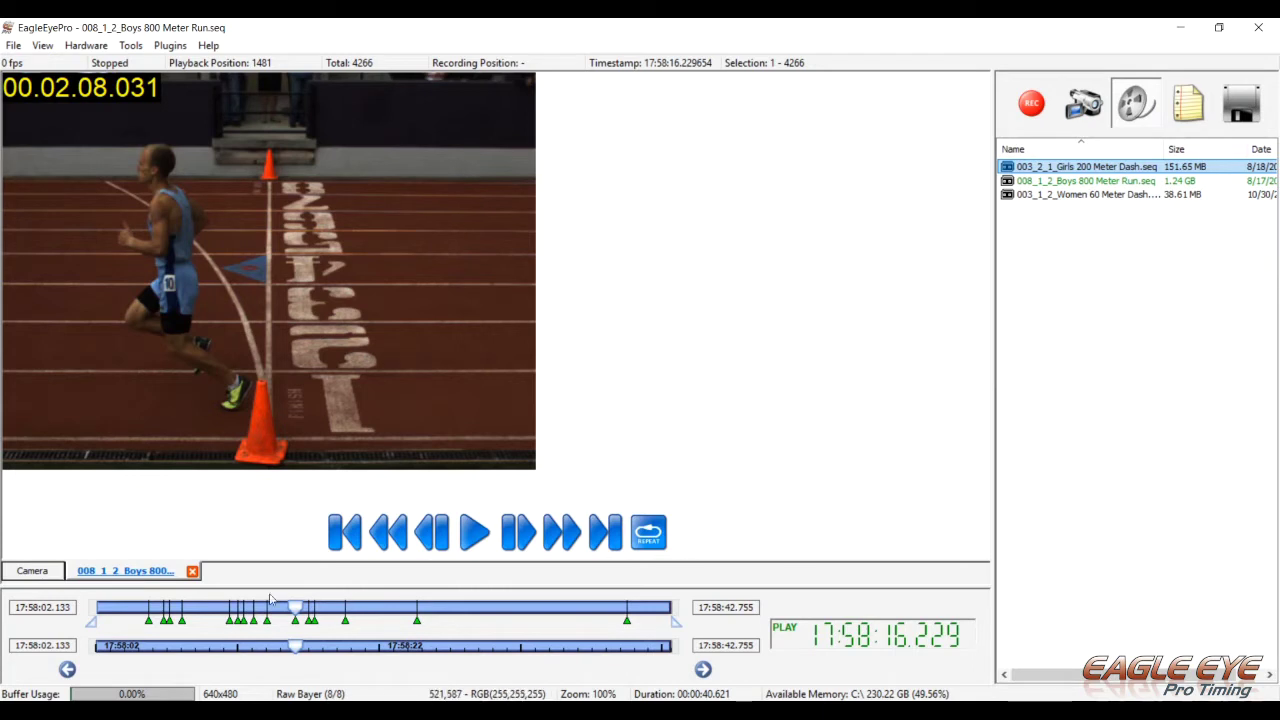
{"action": "left_click", "coordinate": [193, 573]}
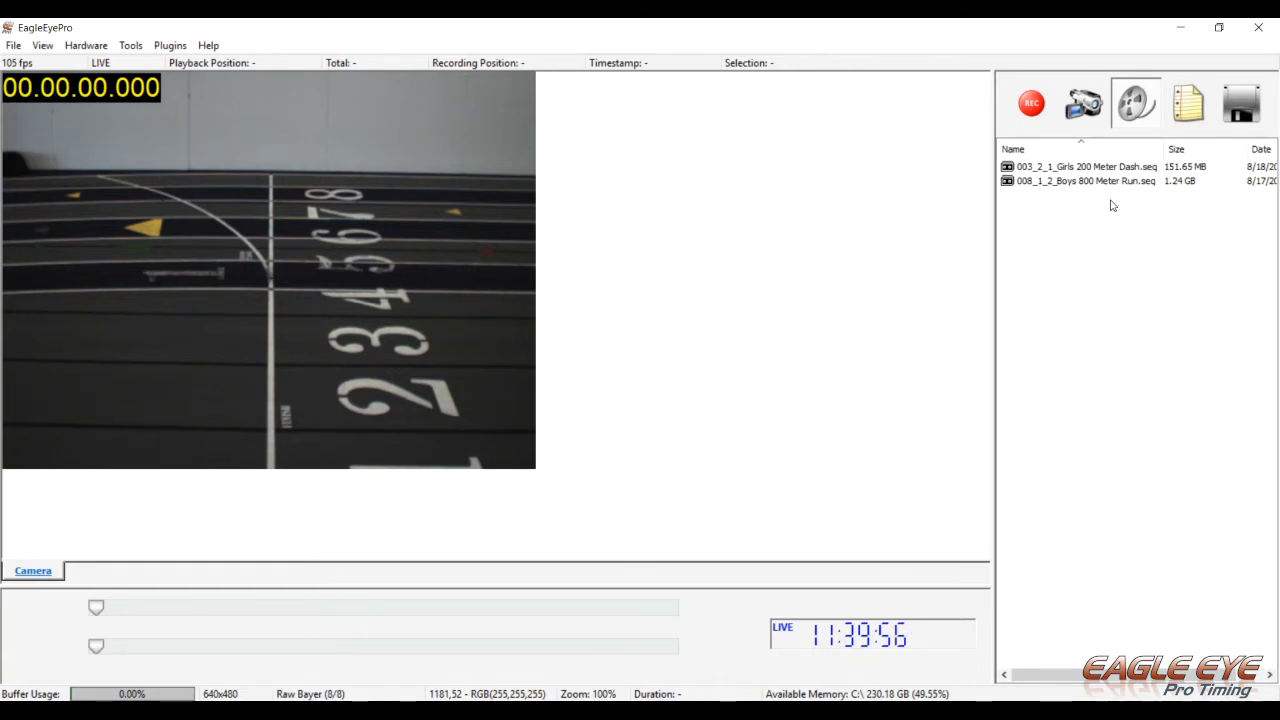
Open and close the 003_2_1_Girls 200 Meter Dash.seq recording and check the file options of the Boys 800 Meter Run recording.
{"action": "mouse_move", "coordinate": [1107, 172]}
{"action": "double_click", "coordinate": [1101, 168]}
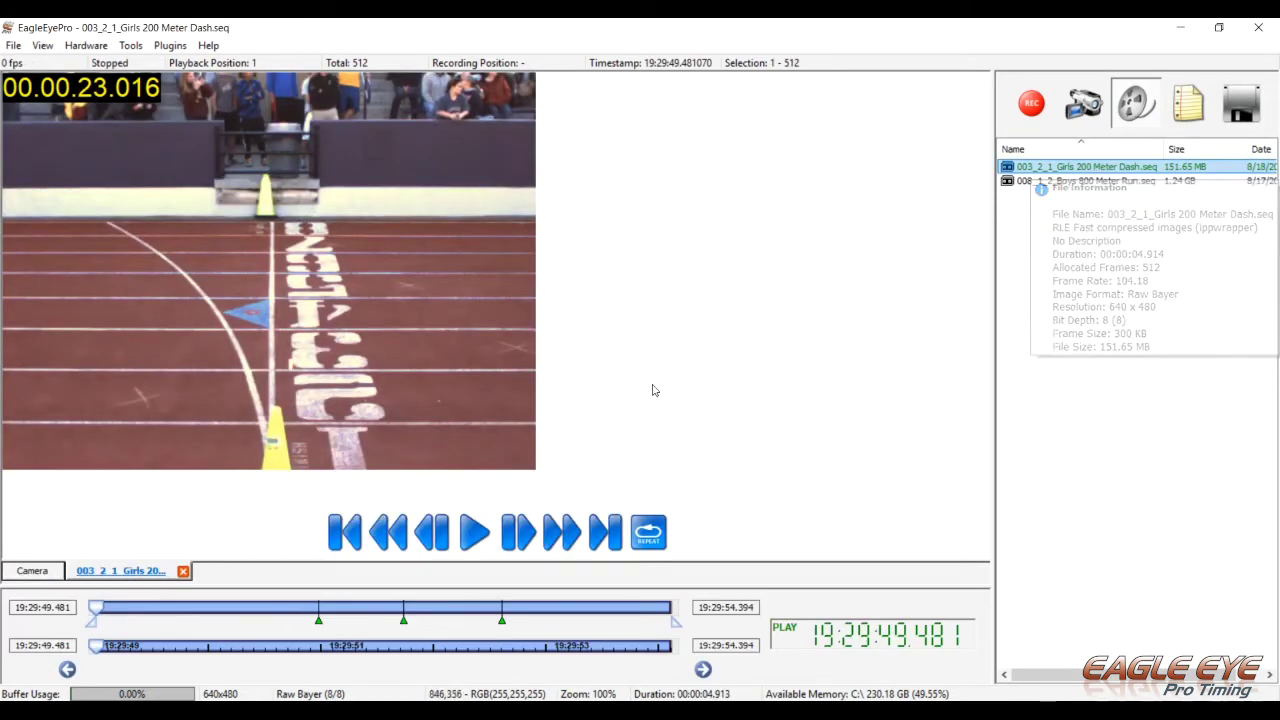
{"action": "left_click", "coordinate": [184, 572]}
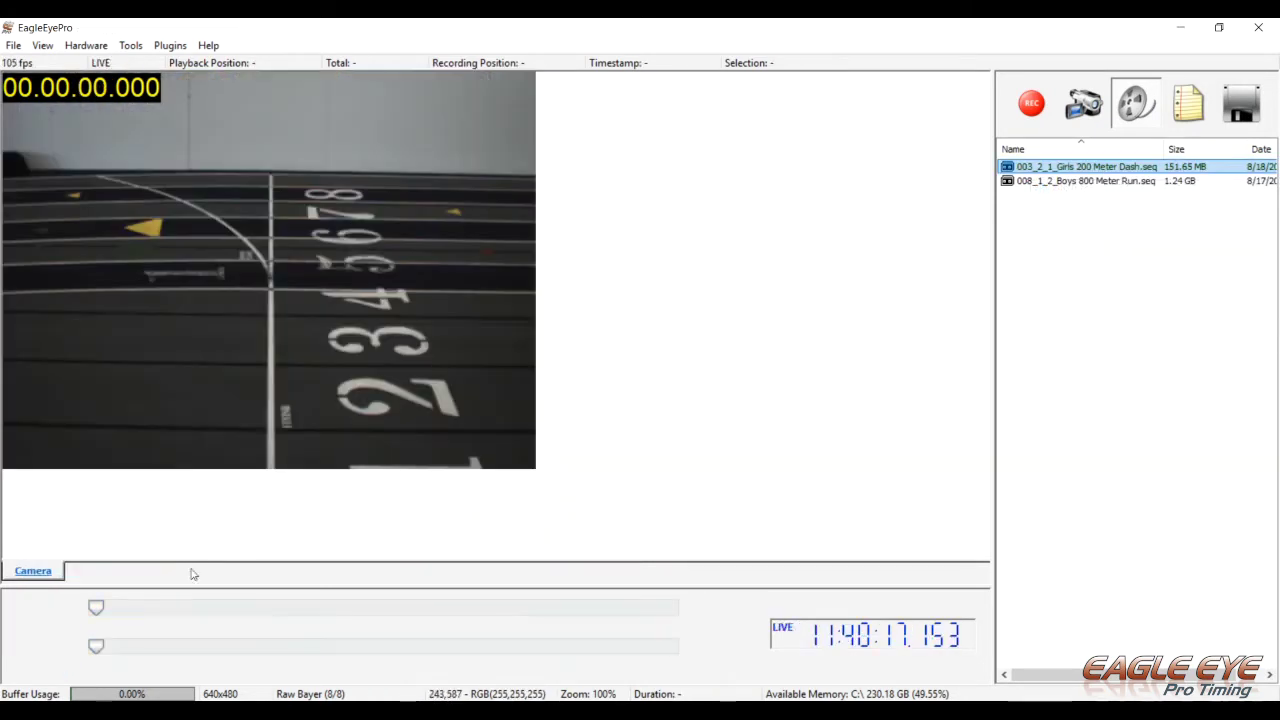
{"action": "right_click", "coordinate": [1099, 183]}
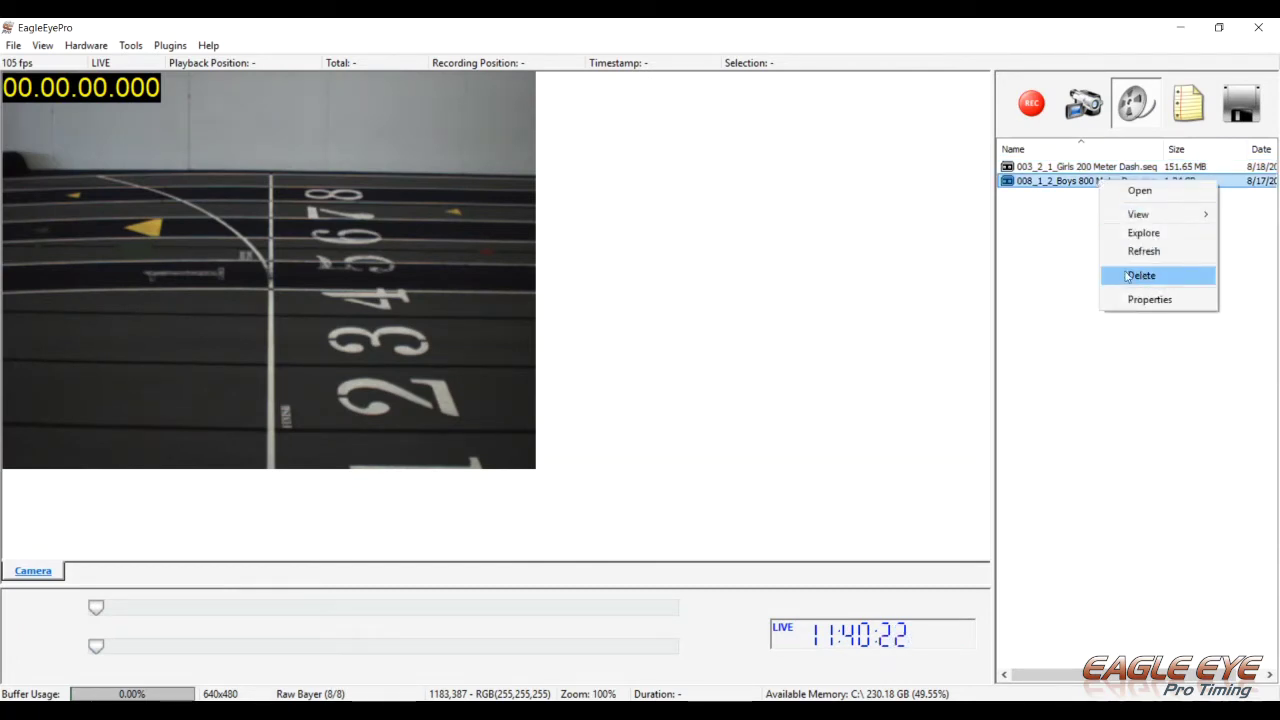
{"action": "left_click", "coordinate": [1034, 277]}
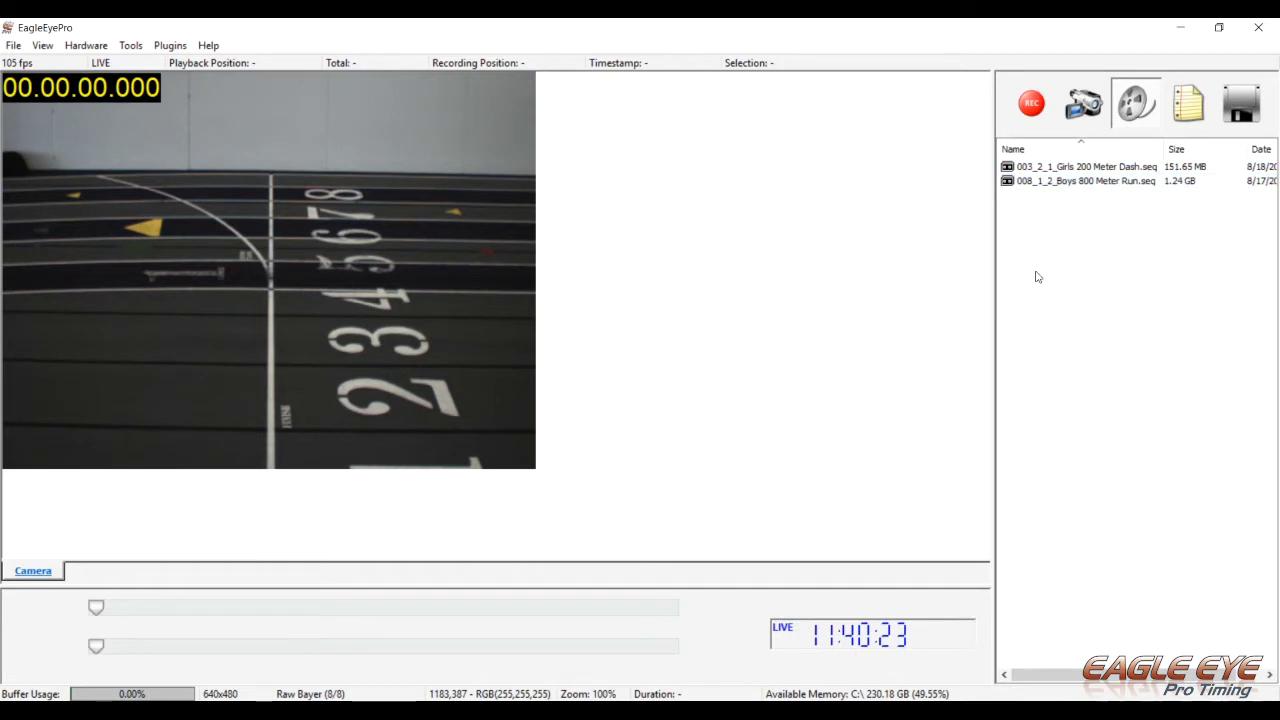
Turn on the red calibration crosshair over the live camera image with its mode set to Both.
{"action": "left_click", "coordinate": [1098, 104]}
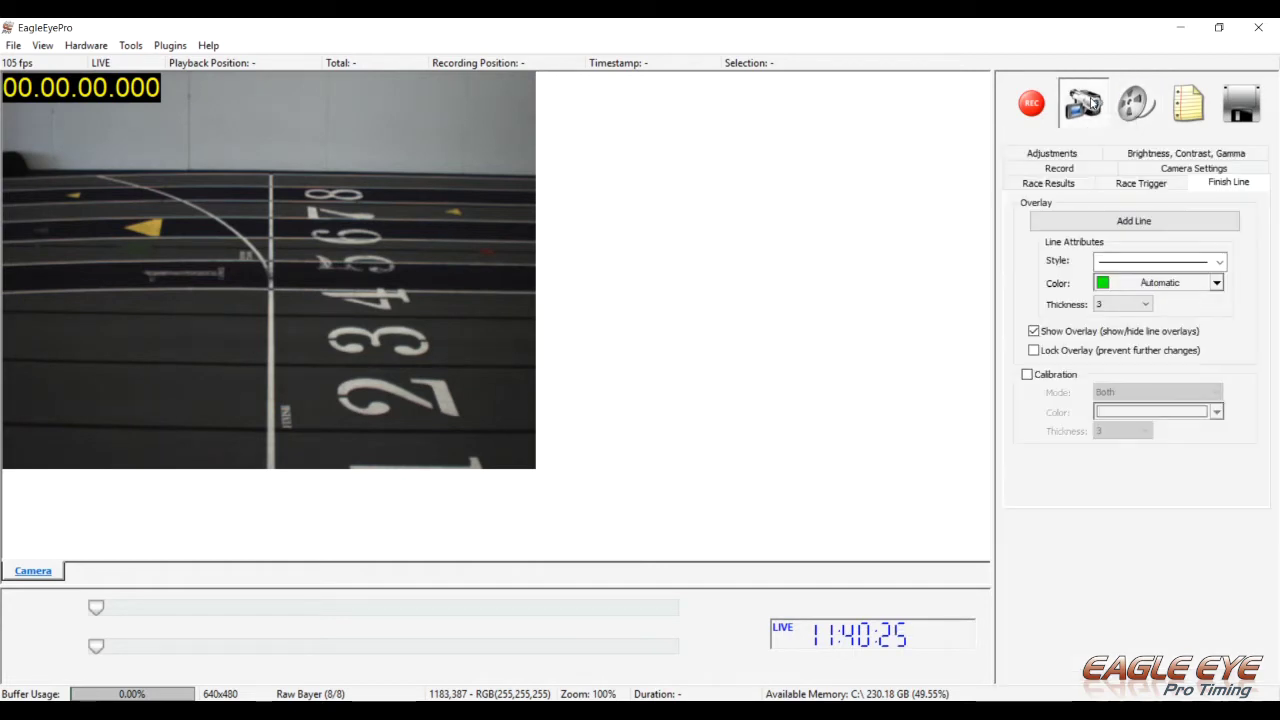
{"action": "left_click", "coordinate": [1027, 375]}
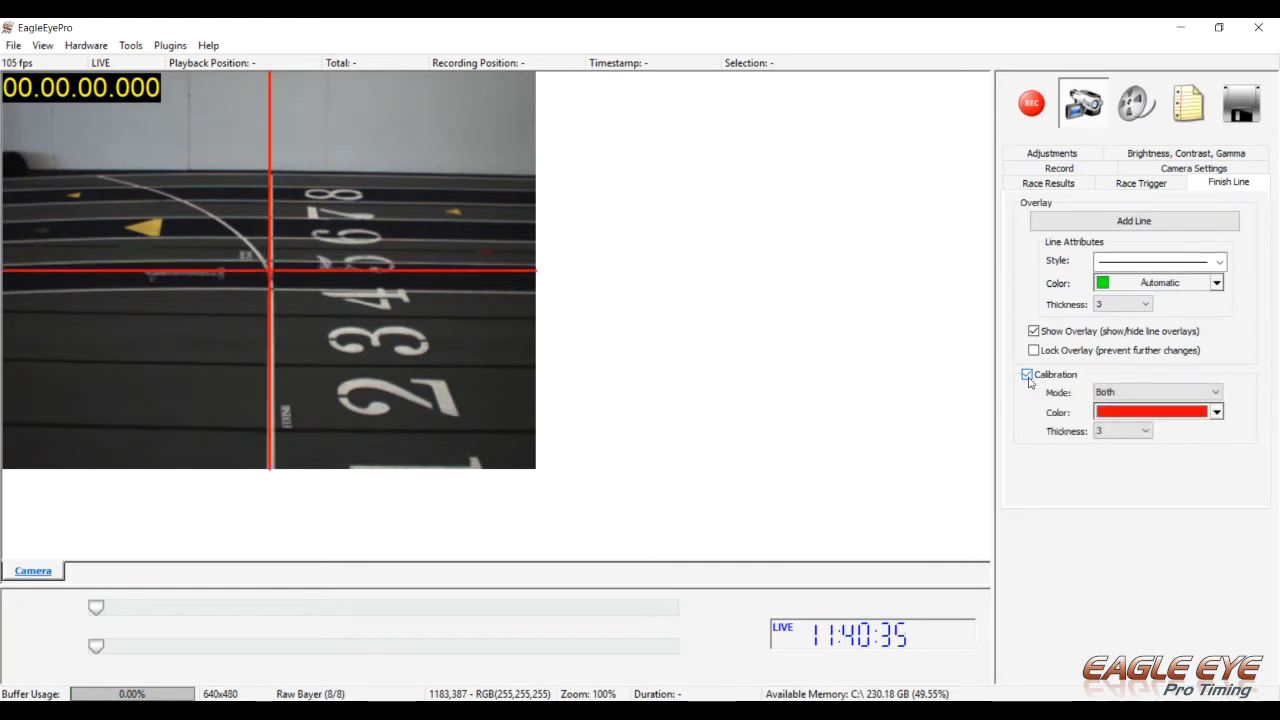
{"action": "left_click", "coordinate": [1216, 394]}
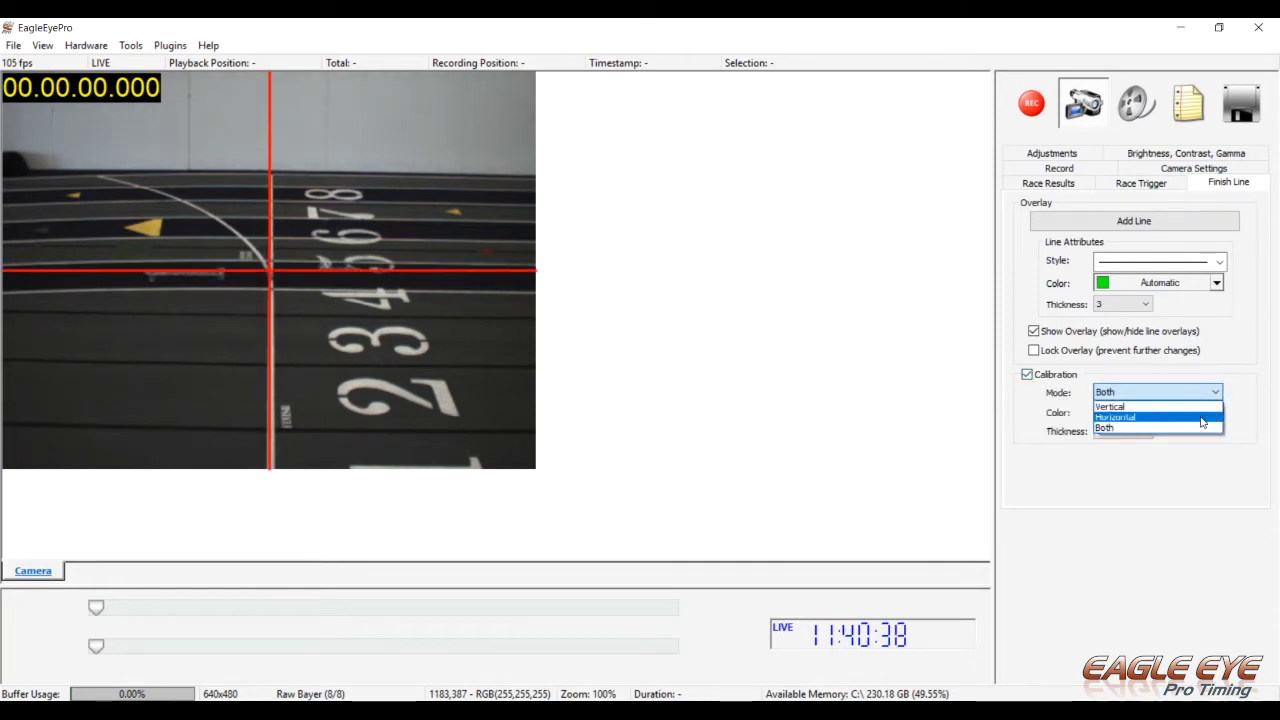
{"action": "left_click", "coordinate": [1202, 429]}
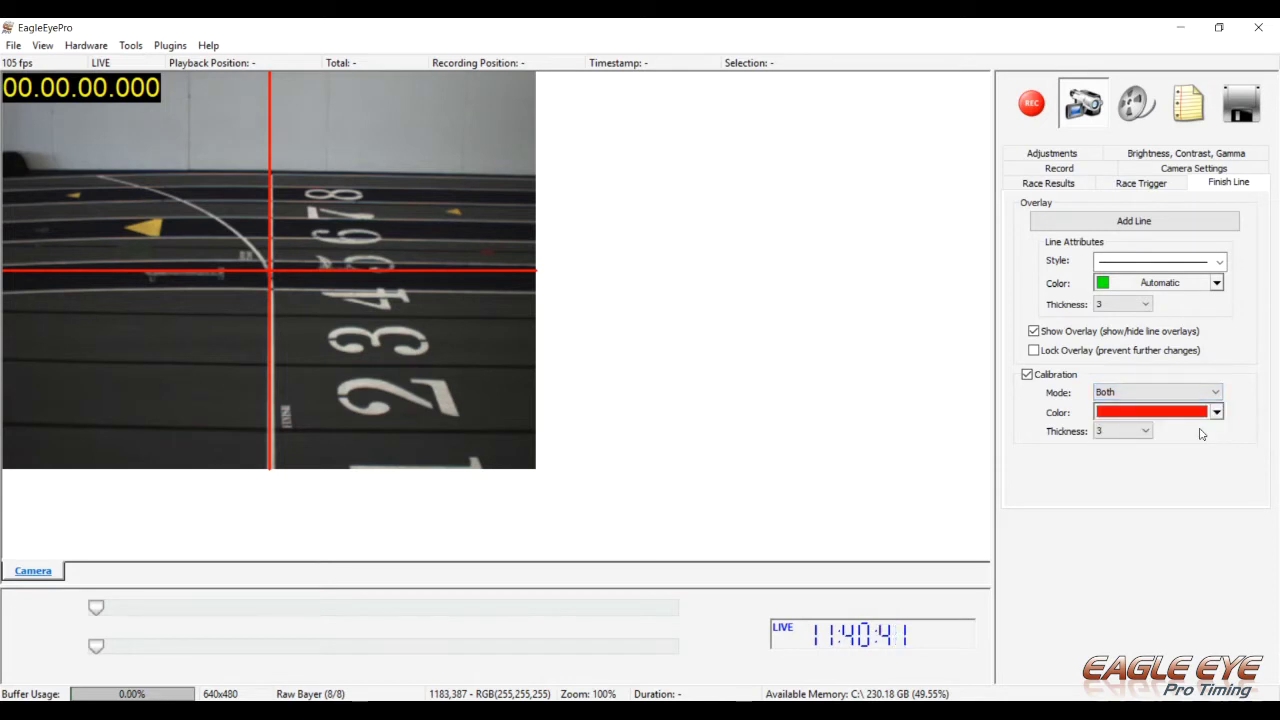
{"action": "left_click", "coordinate": [1217, 413]}
{"action": "left_click", "coordinate": [1217, 413]}
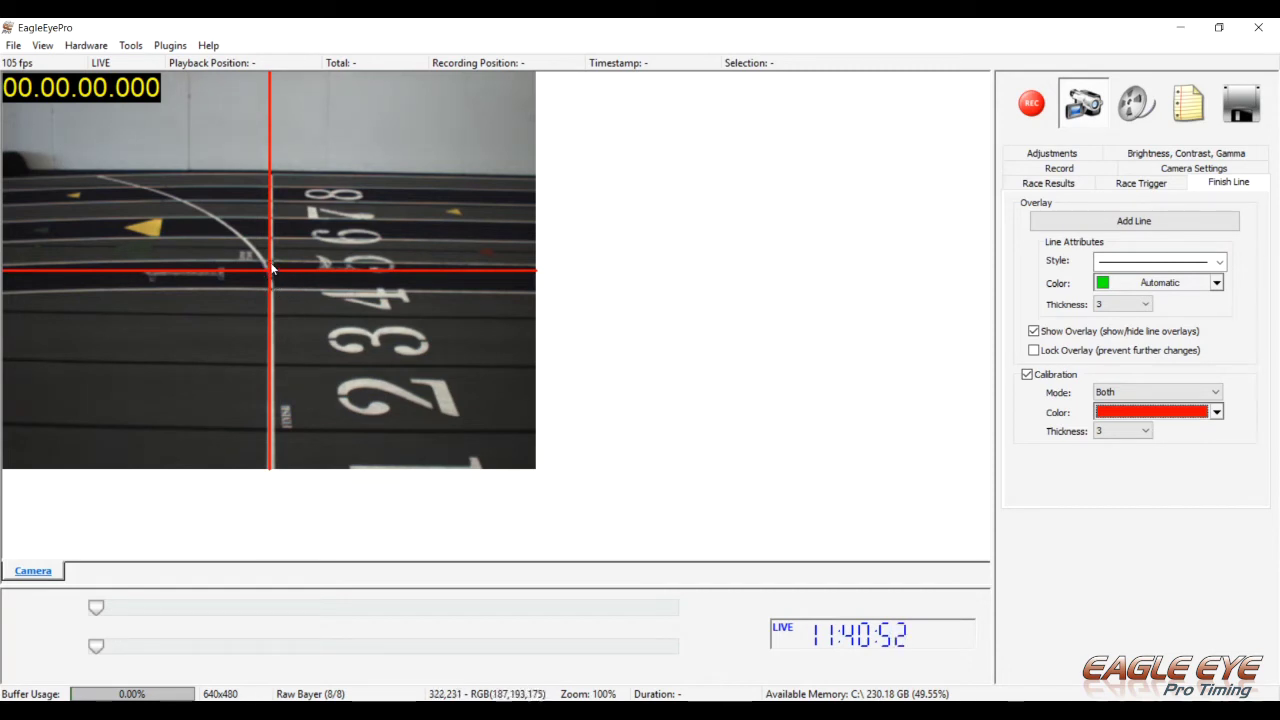
Draw a green overlay line along the vertical calibration line, turn calibration off and lock the overlay.
{"action": "left_click", "coordinate": [1092, 222]}
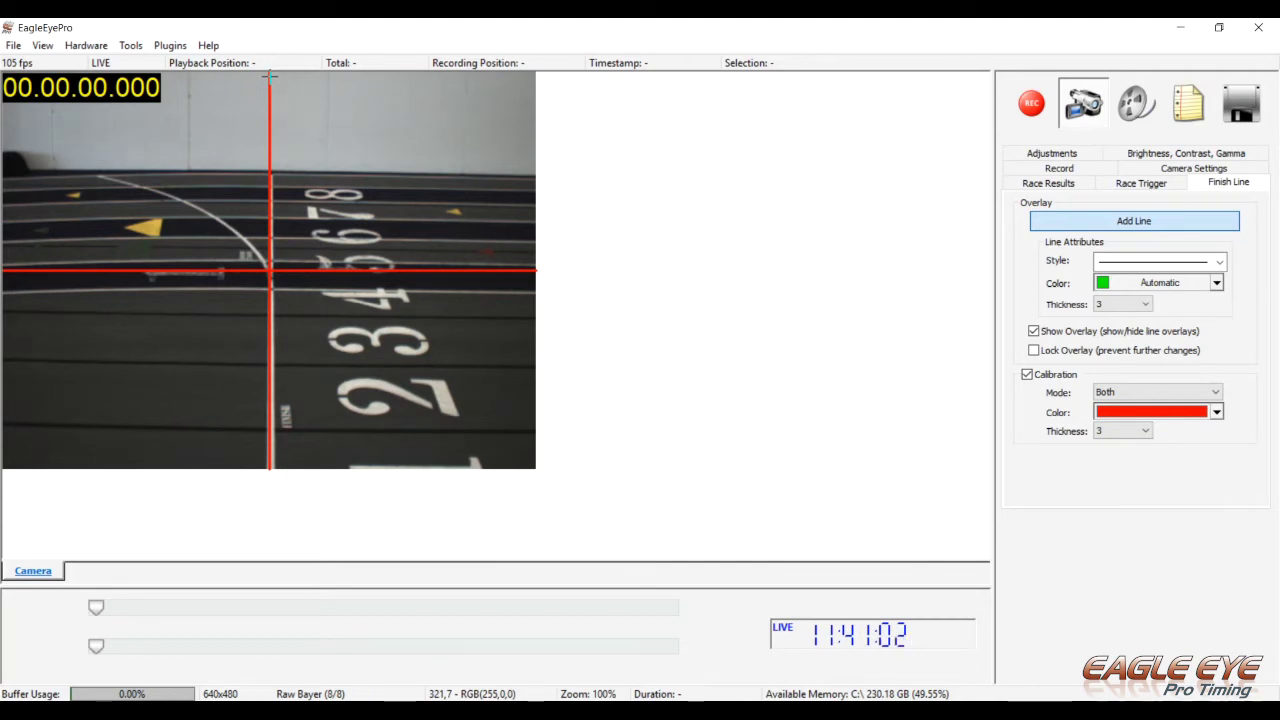
{"action": "left_click_drag", "start_coordinate": [270, 75], "coordinate": [269, 463]}
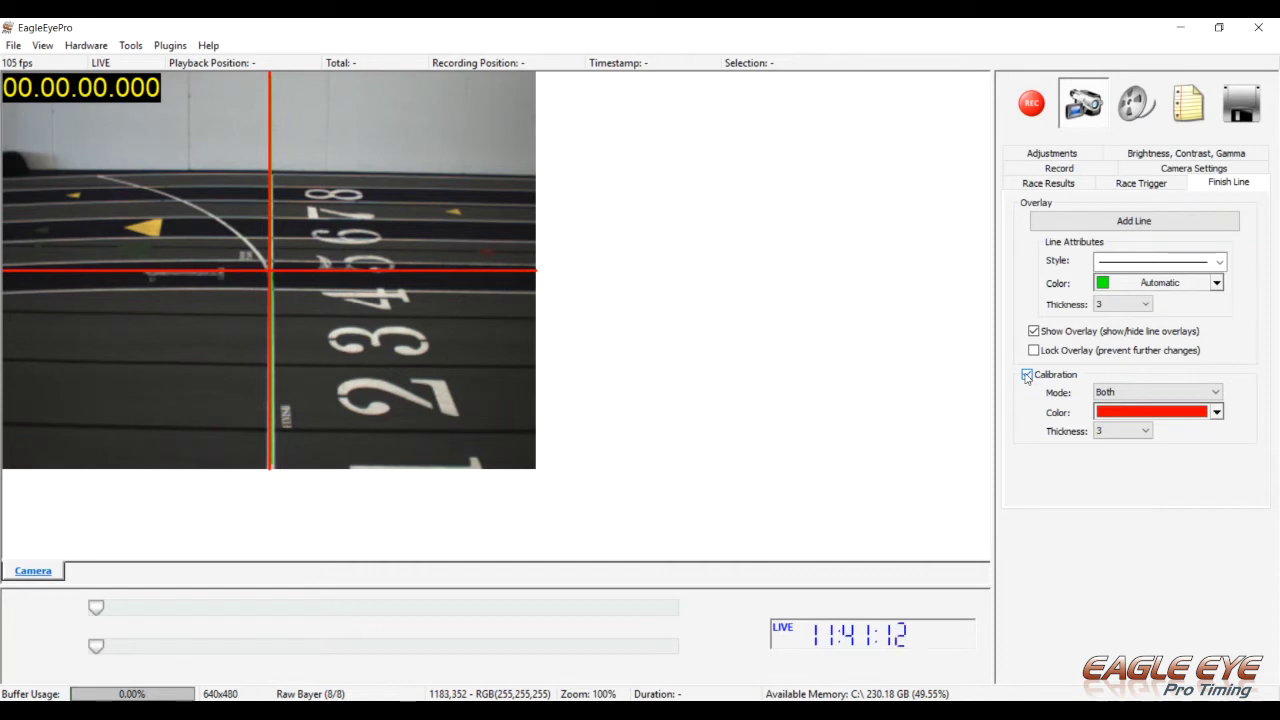
{"action": "left_click", "coordinate": [1027, 375]}
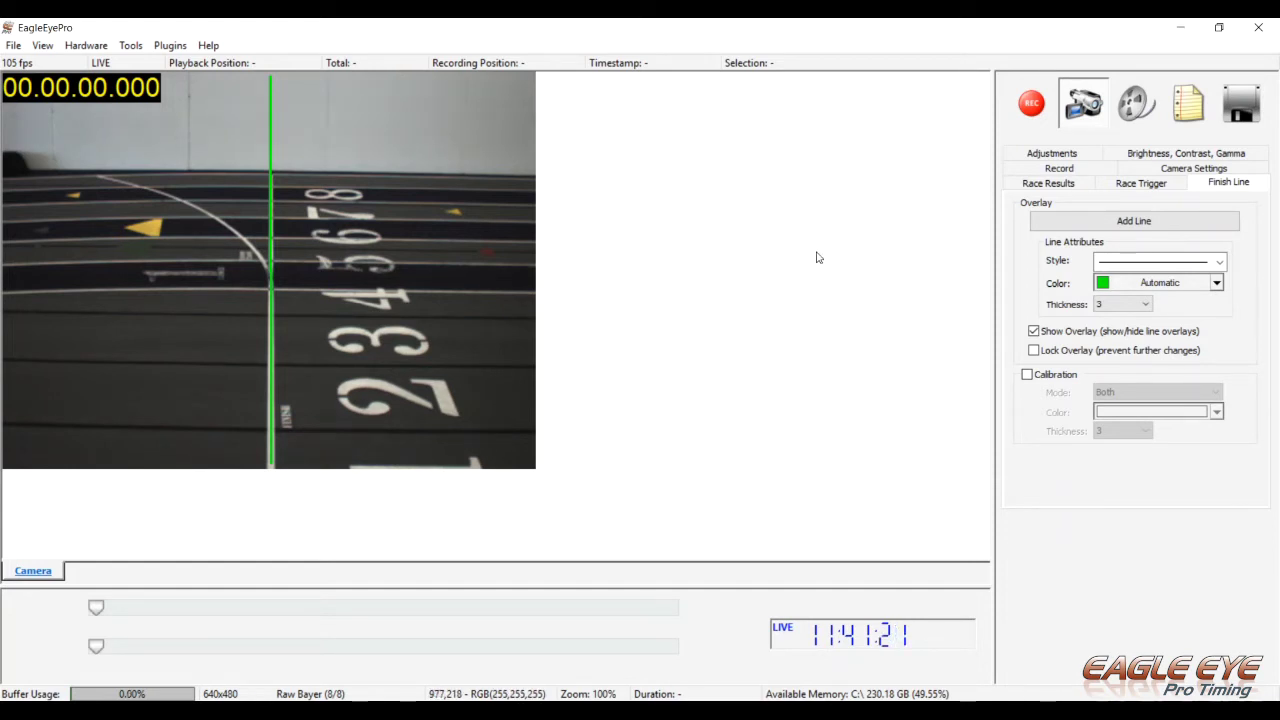
{"action": "left_click", "coordinate": [1035, 352]}
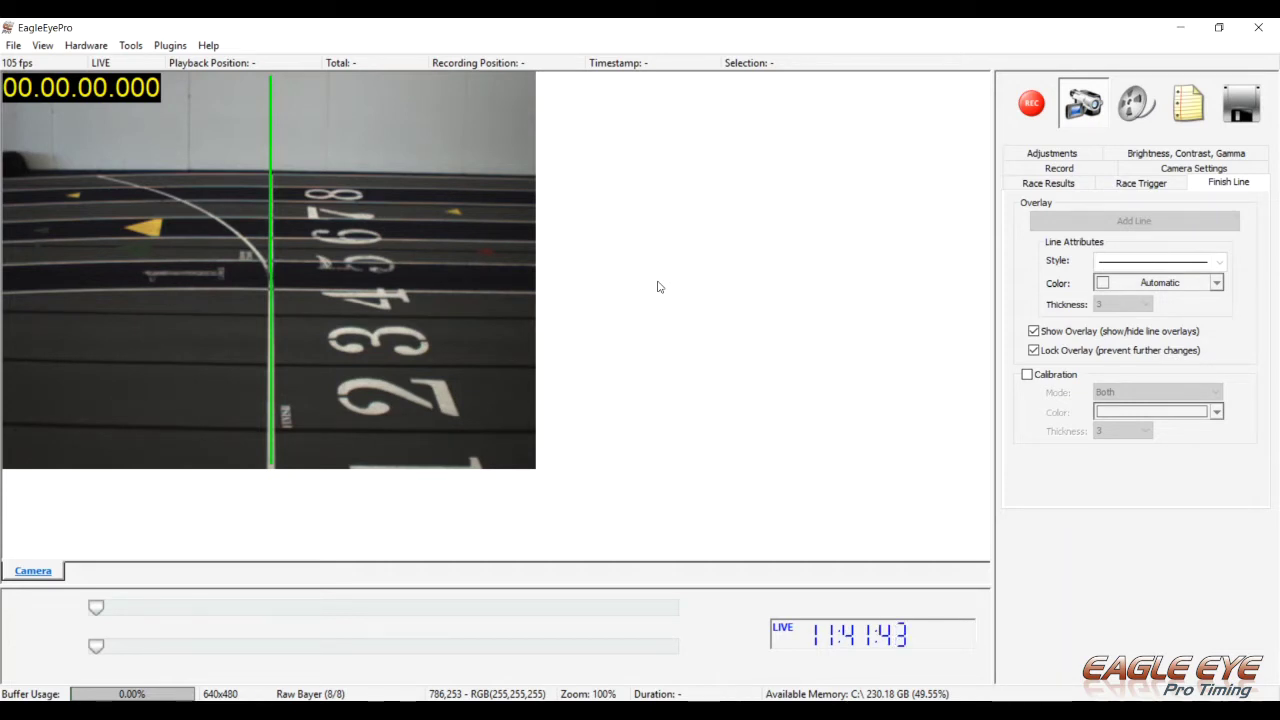
Look through the race trigger's audio input devices, and arm and disarm the trigger.
{"action": "left_click", "coordinate": [1179, 187]}
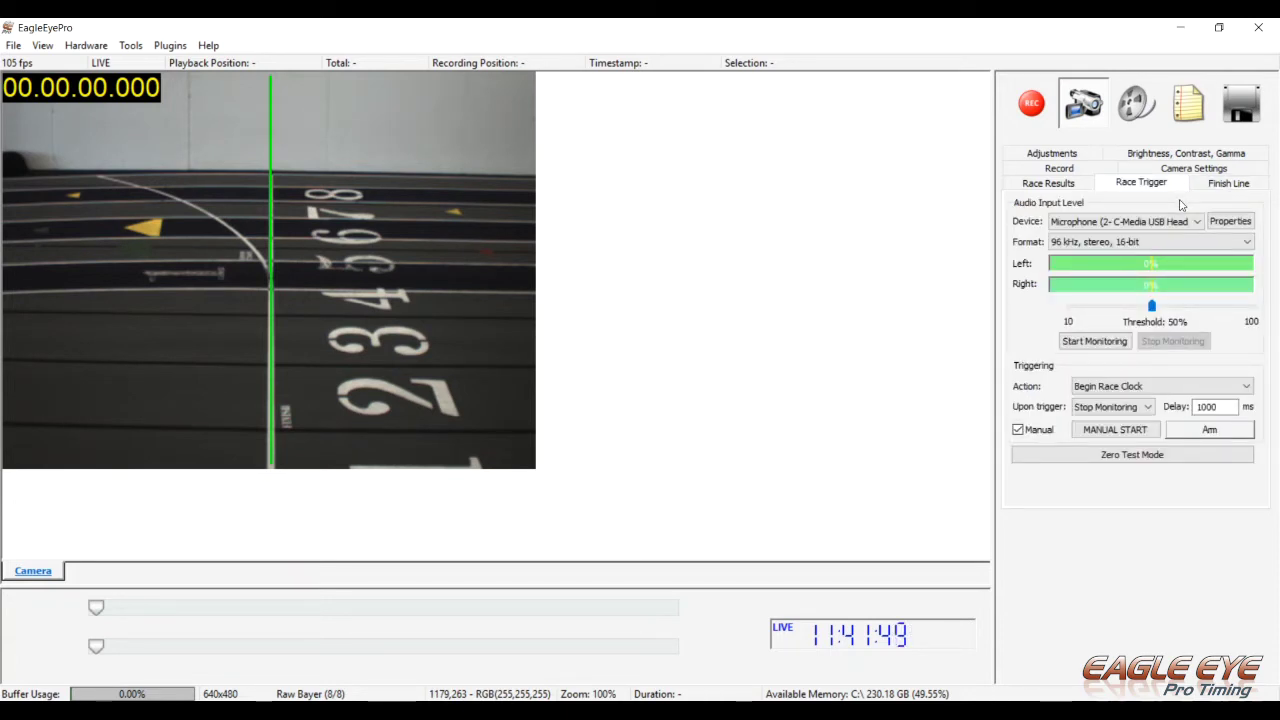
{"action": "left_click", "coordinate": [1199, 223]}
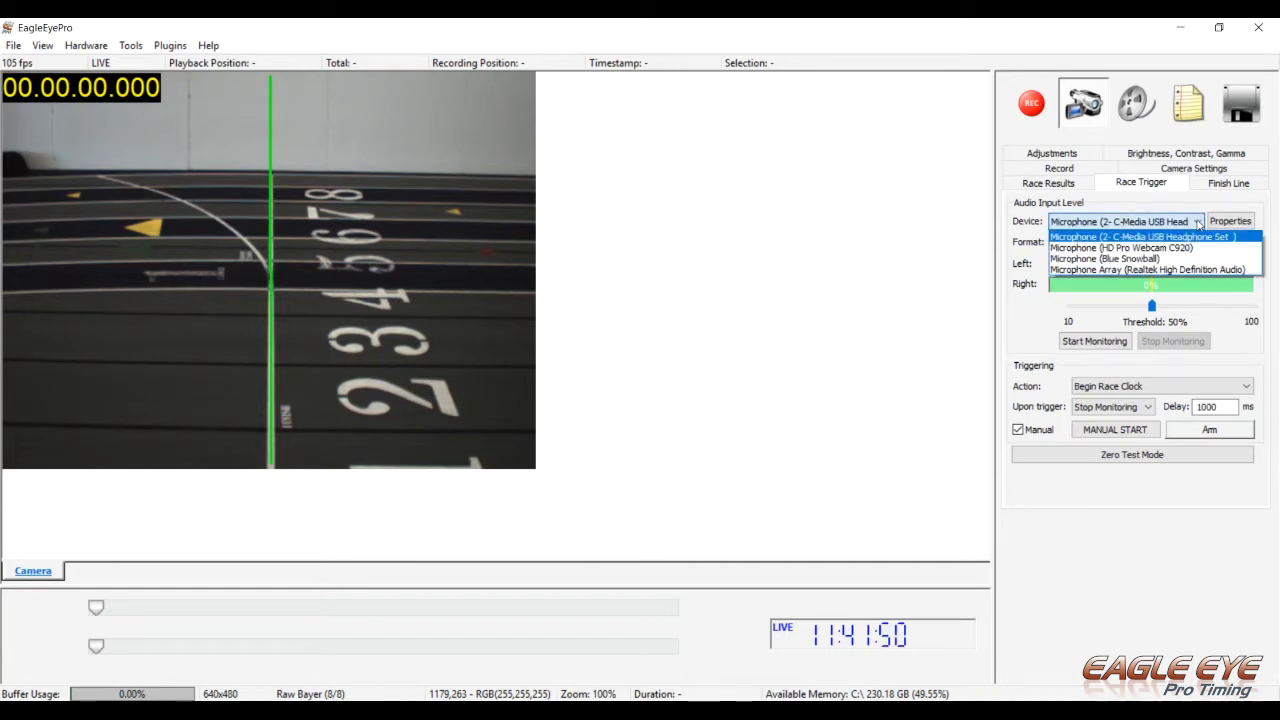
{"action": "left_click", "coordinate": [1199, 223]}
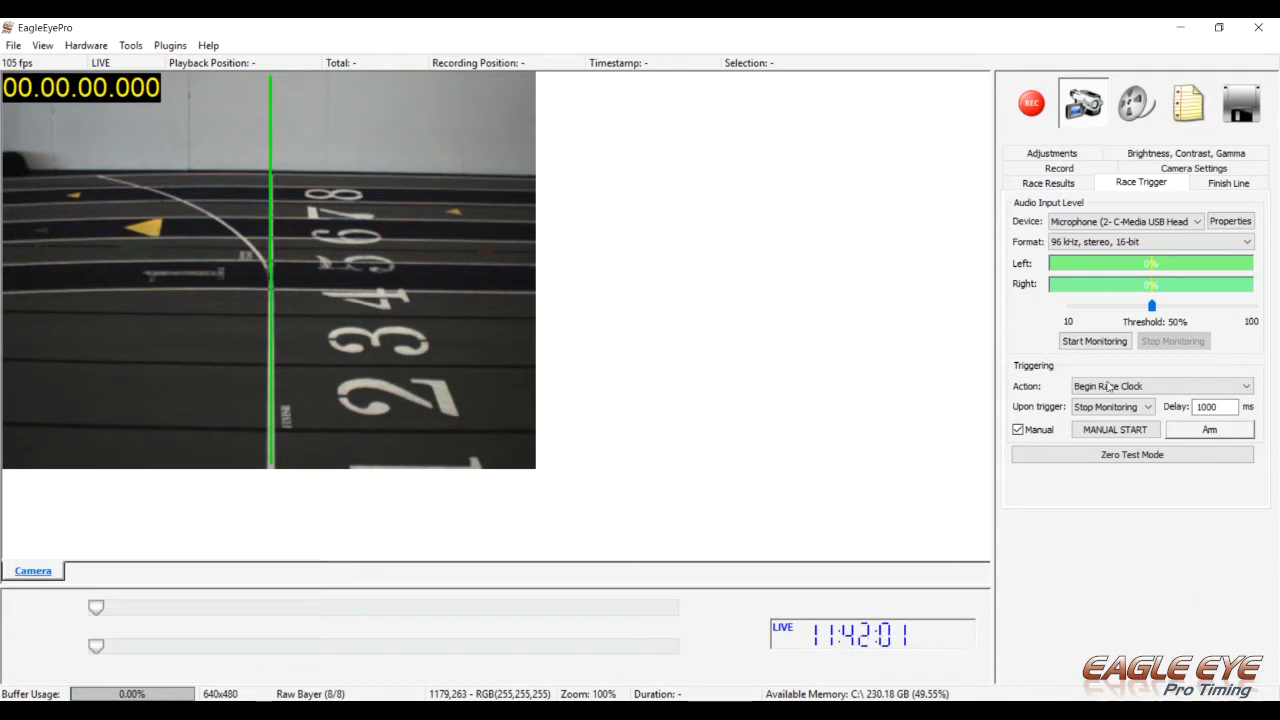
{"action": "left_click", "coordinate": [1228, 433]}
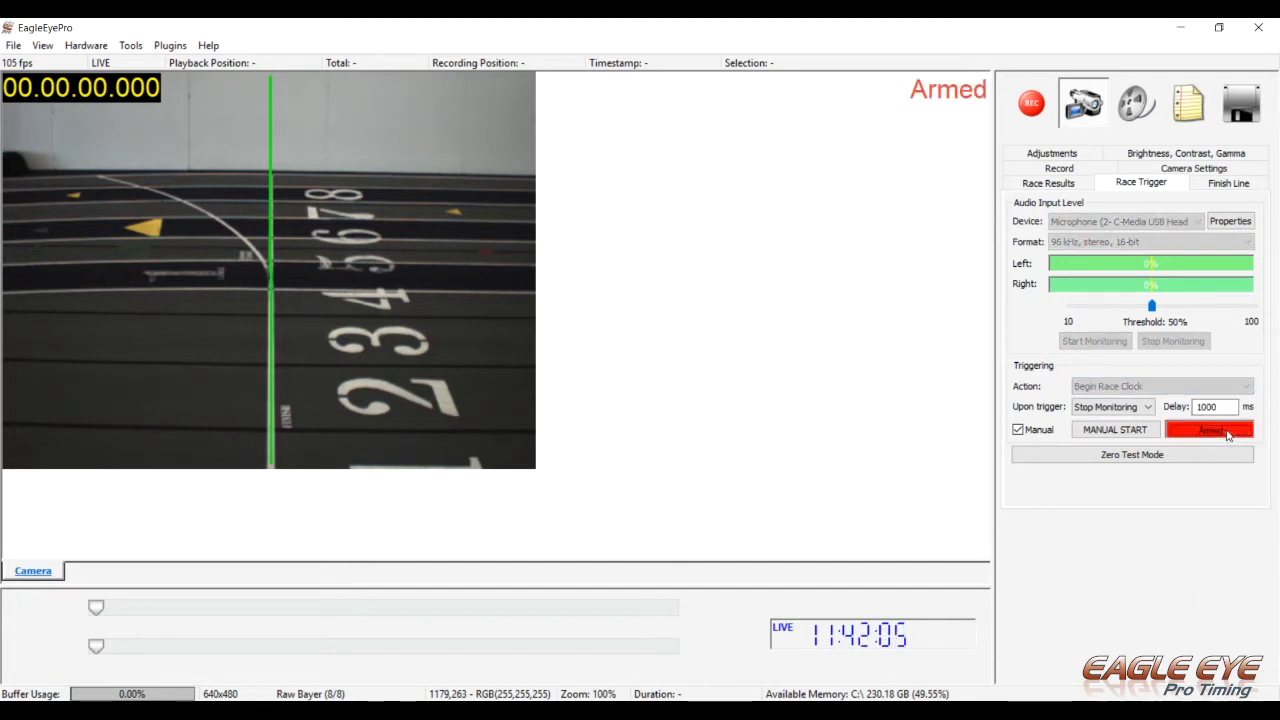
{"action": "left_click", "coordinate": [1228, 433]}
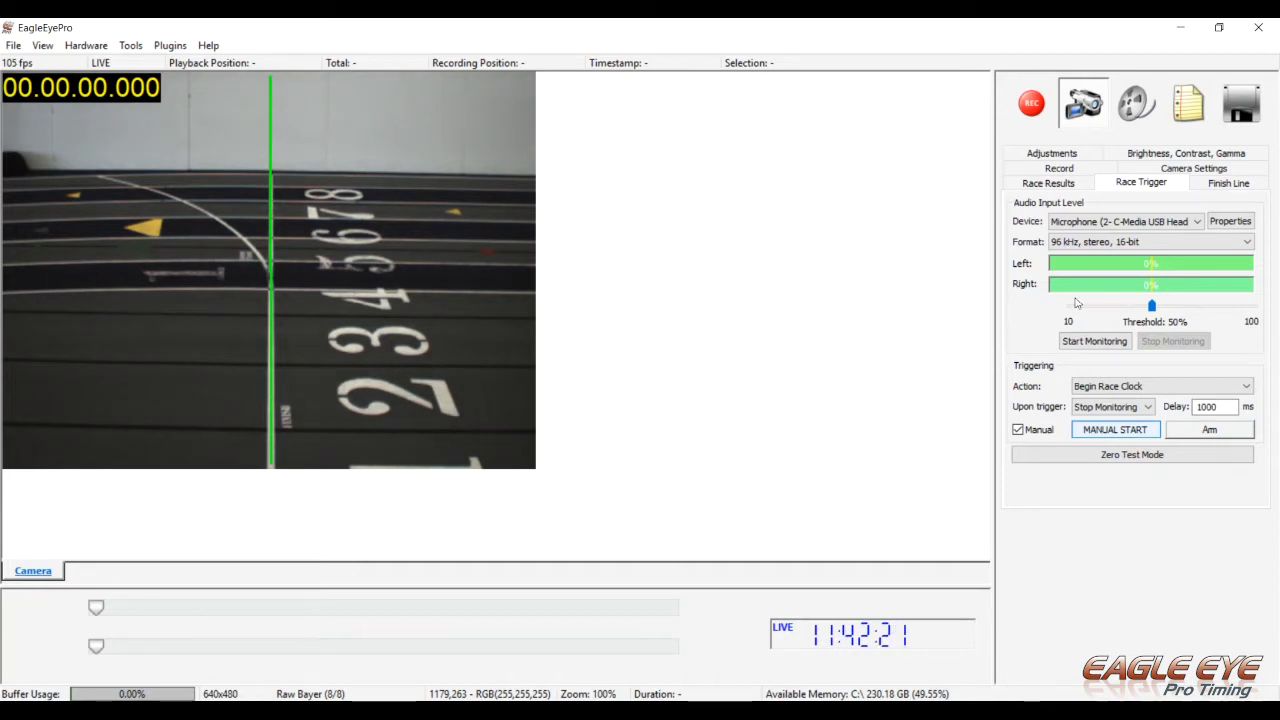
Import the lynx event file into the race results and select the event 002_1_1_Men 60 Meter Hurdles.
{"action": "left_click", "coordinate": [1078, 184]}
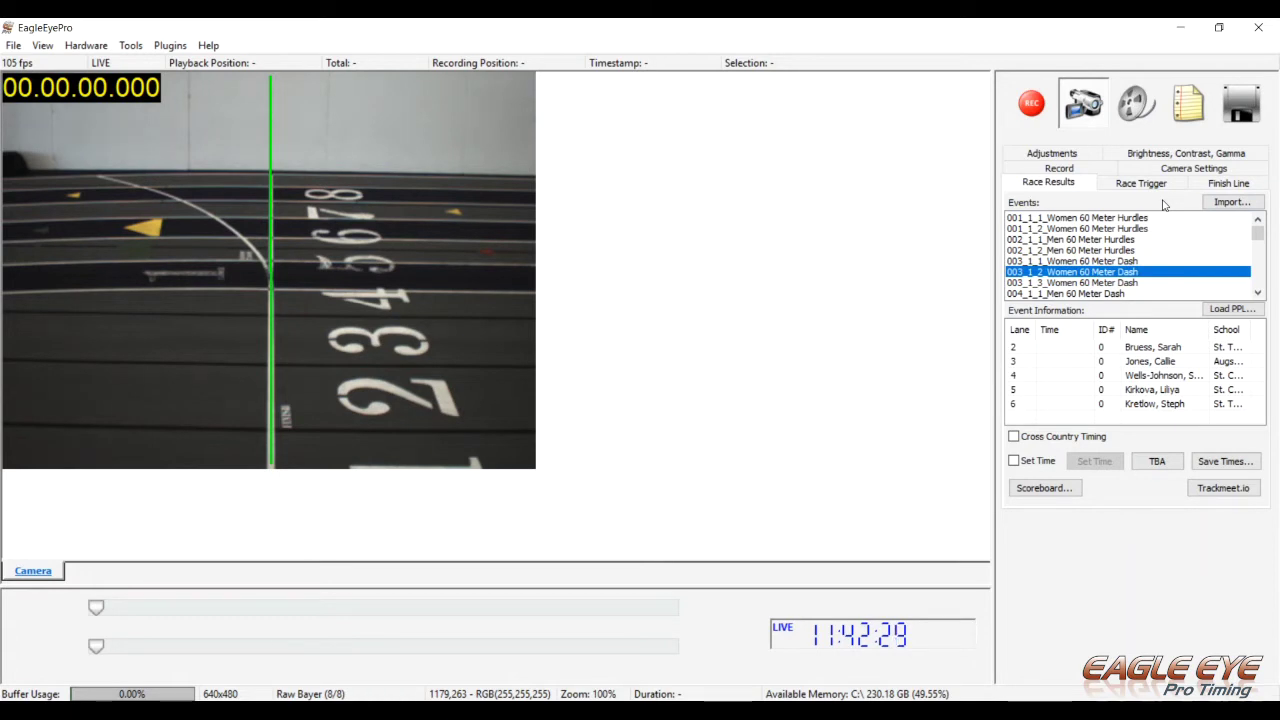
{"action": "left_click", "coordinate": [1232, 202]}
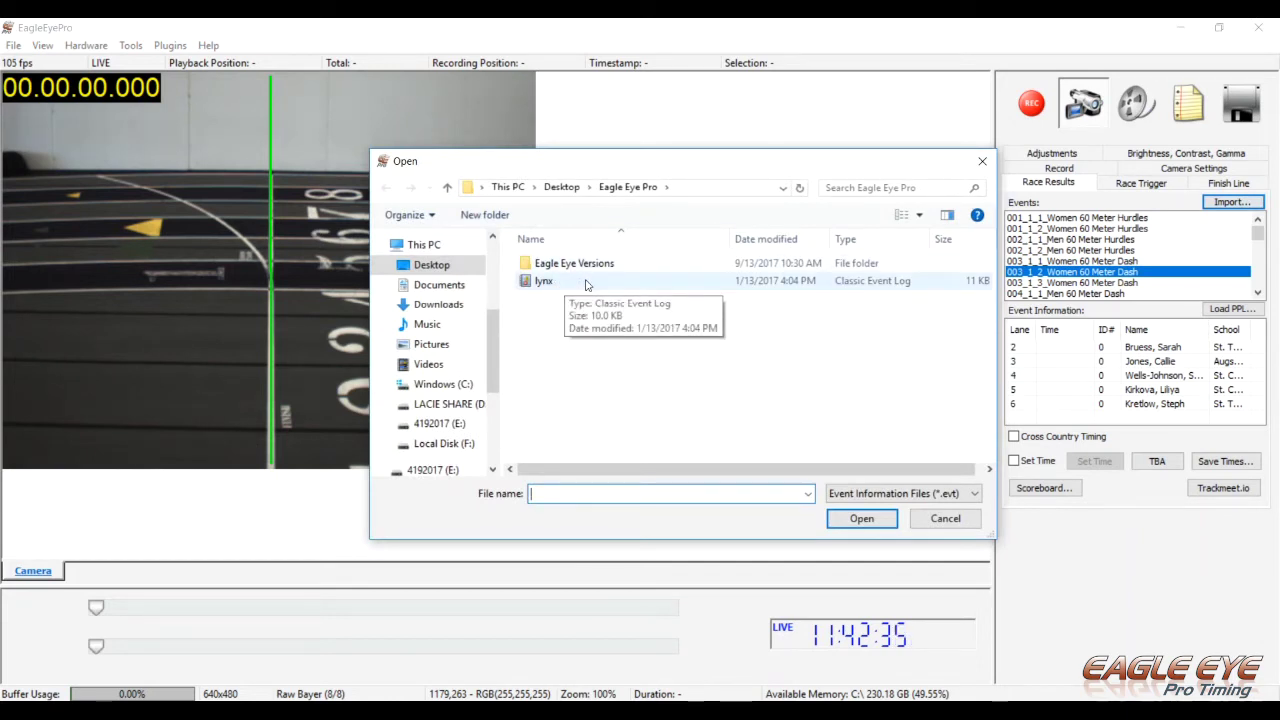
{"action": "double_click", "coordinate": [586, 285]}
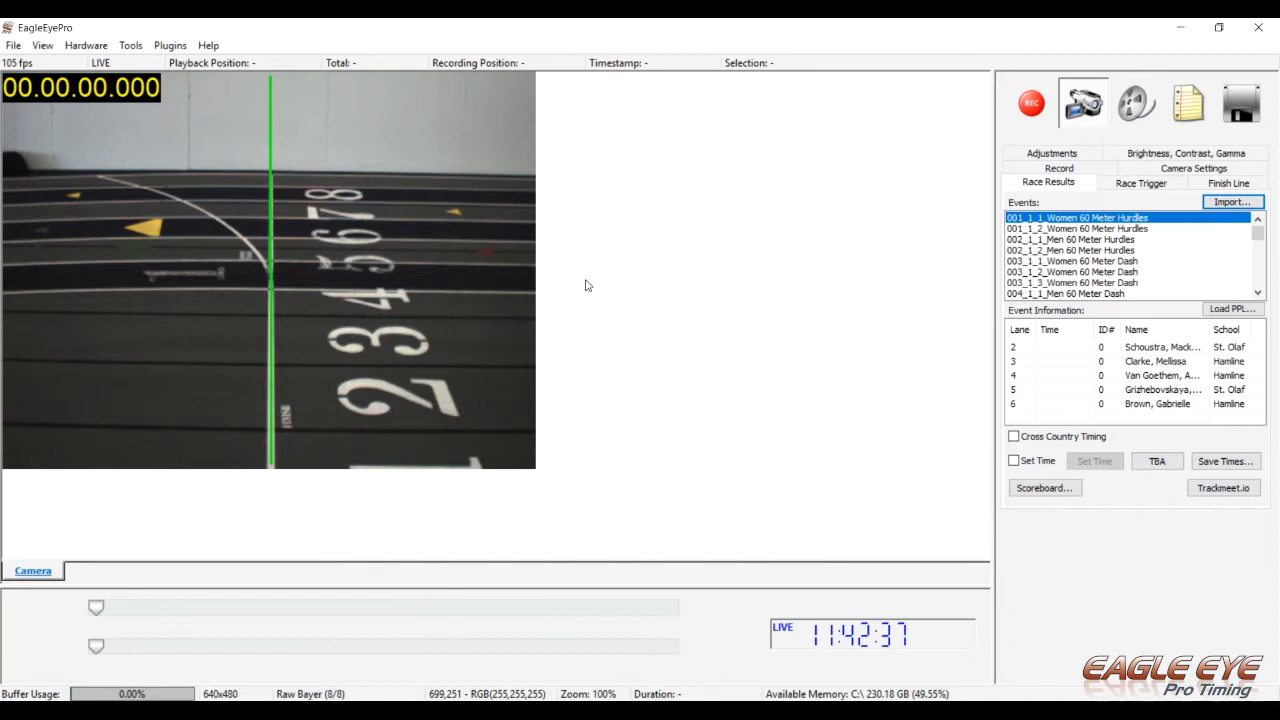
{"action": "left_click", "coordinate": [1097, 229]}
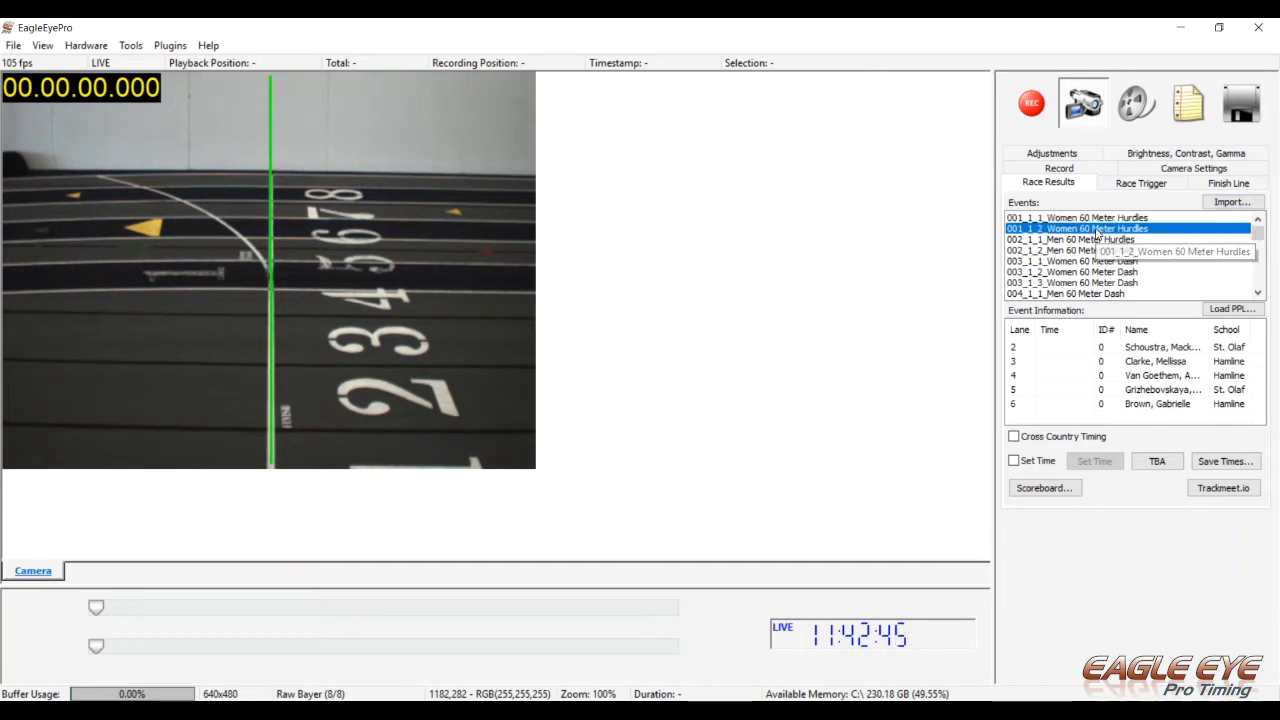
{"action": "left_click", "coordinate": [1098, 240]}
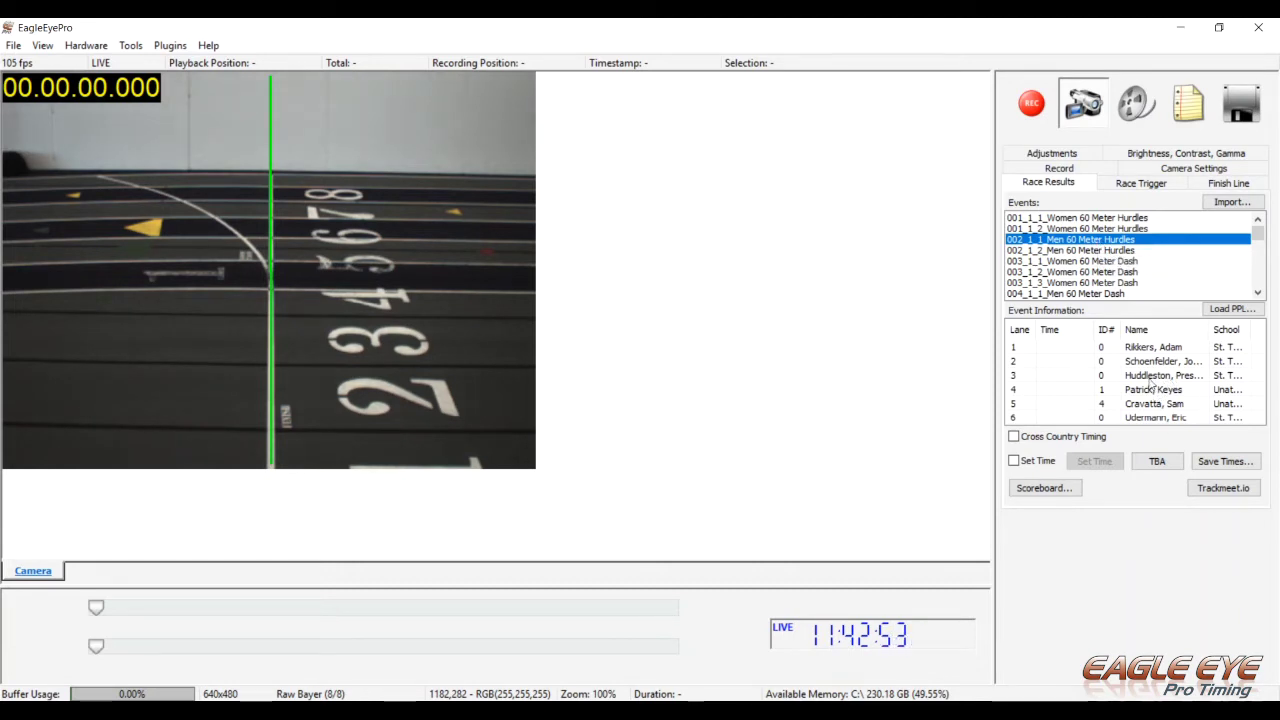
Check the camera settings and choose Hard Drive as the recording destination.
{"action": "left_click", "coordinate": [1238, 171]}
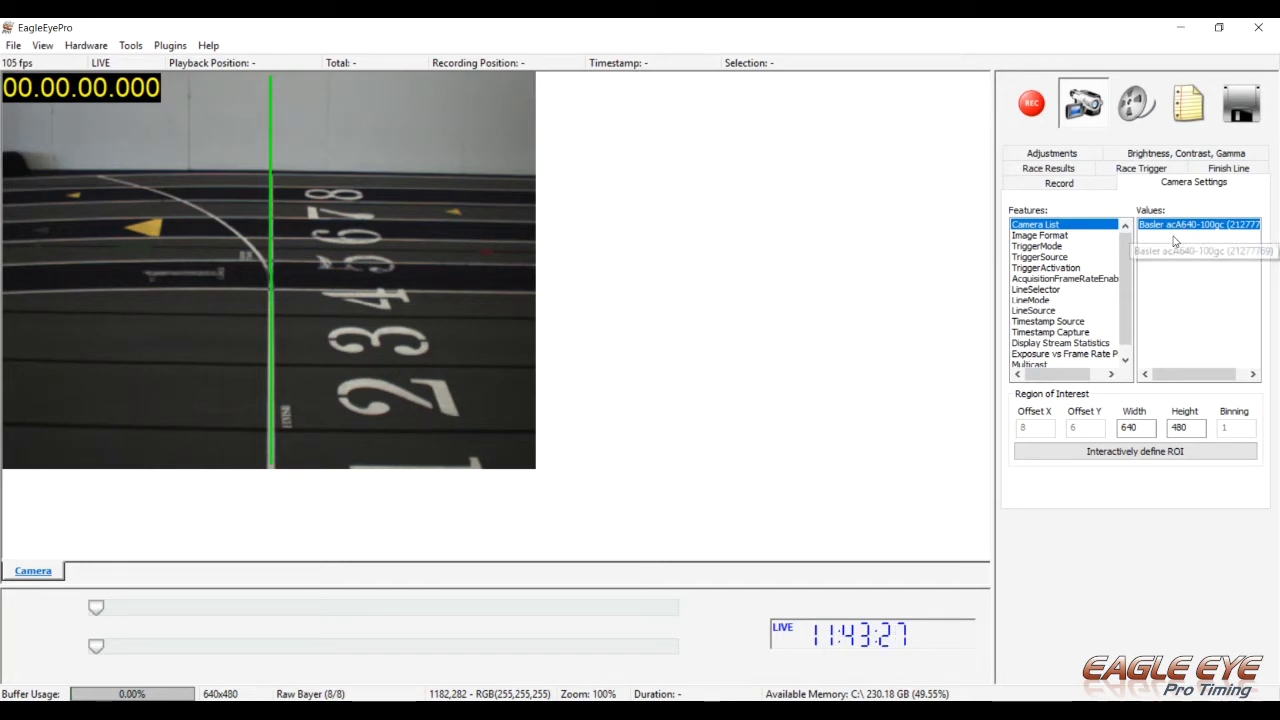
{"action": "left_click", "coordinate": [1082, 187]}
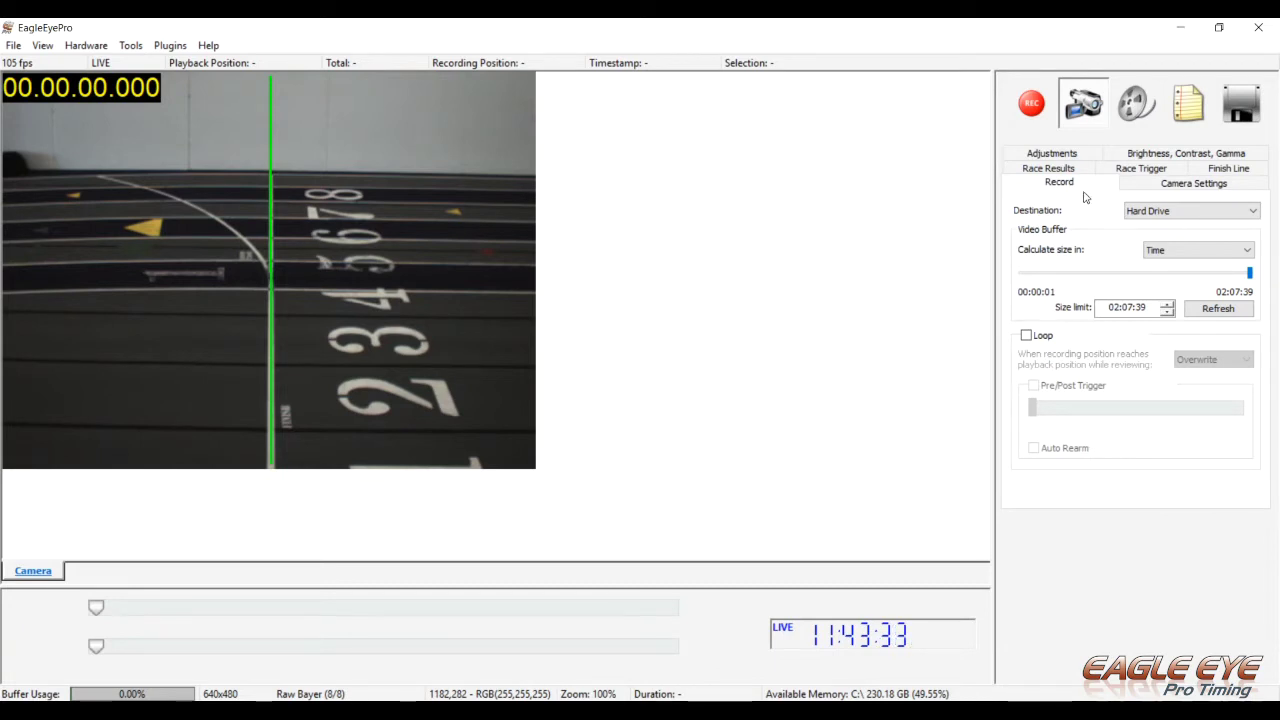
{"action": "left_click", "coordinate": [1237, 209]}
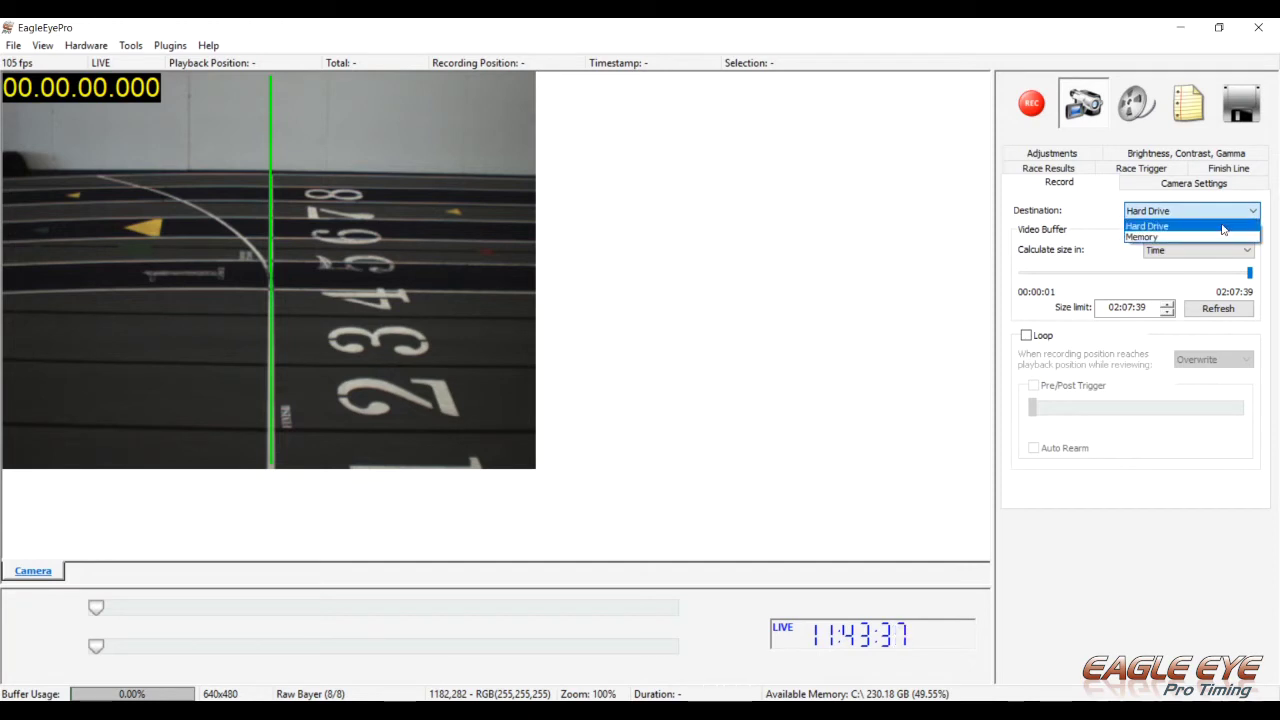
{"action": "left_click", "coordinate": [1226, 227]}
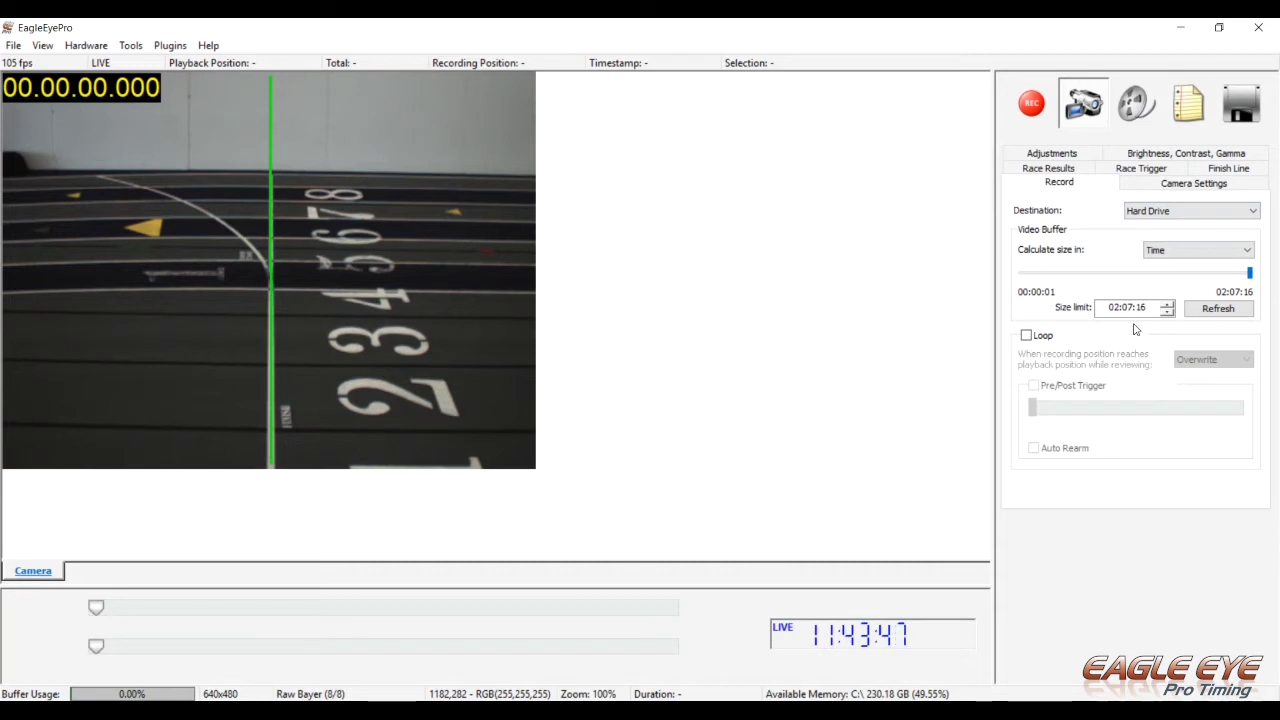
Set the camera's exposure to about 3947 microseconds.
{"action": "left_click", "coordinate": [1054, 154]}
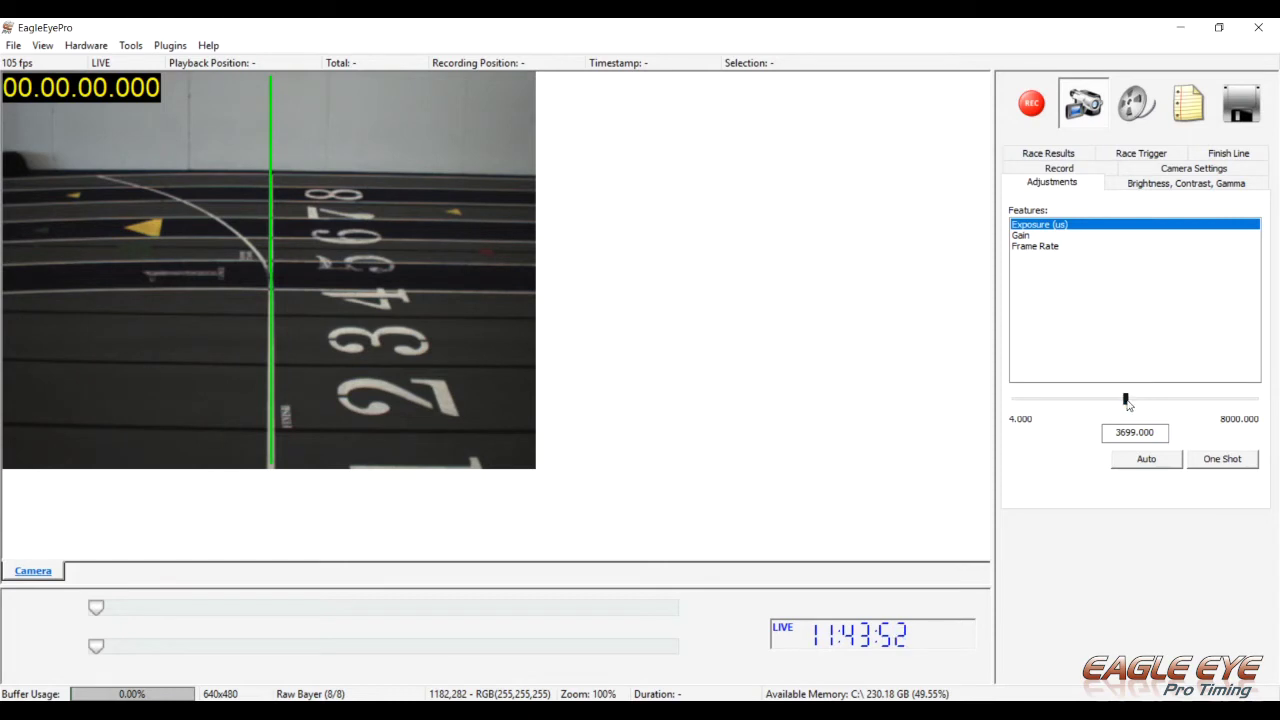
{"action": "mouse_move", "coordinate": [1126, 403]}
{"action": "left_mouse_down"}
{"action": "mouse_move", "coordinate": [1175, 403]}
{"action": "mouse_move", "coordinate": [1134, 407]}
{"action": "left_mouse_up"}
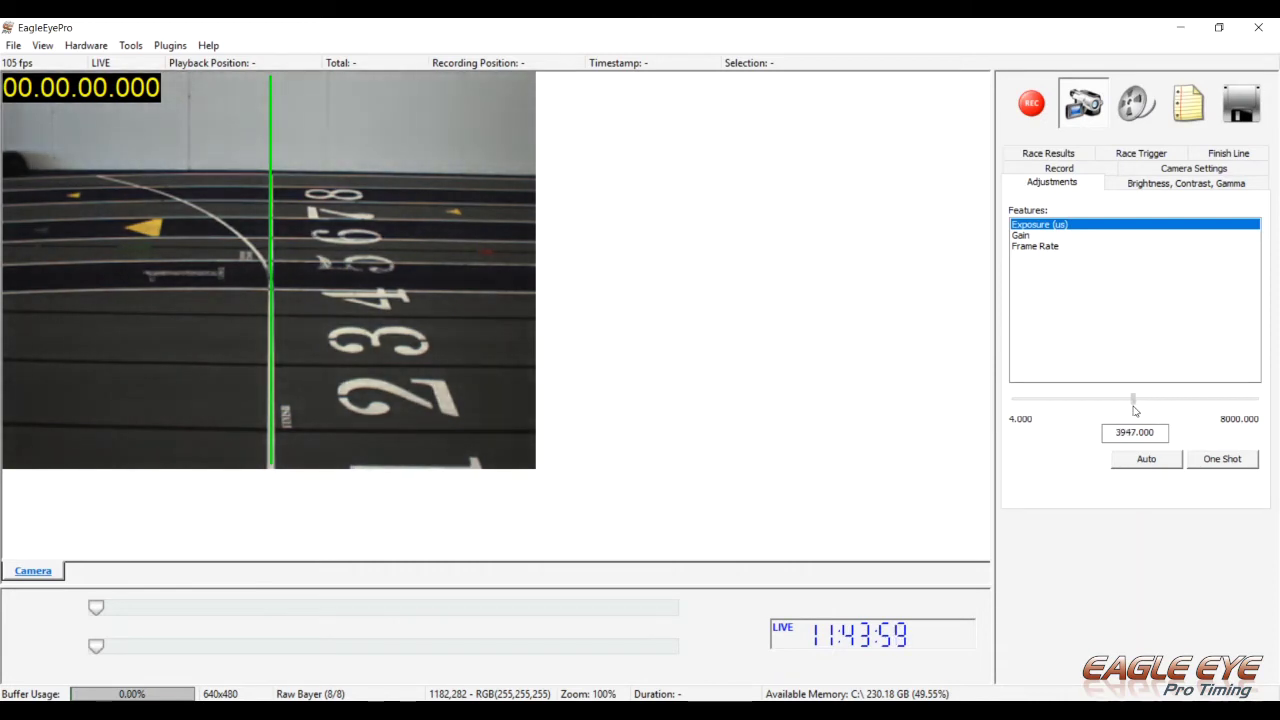
Set the camera's frame rate to 30.
{"action": "left_click", "coordinate": [1047, 248]}
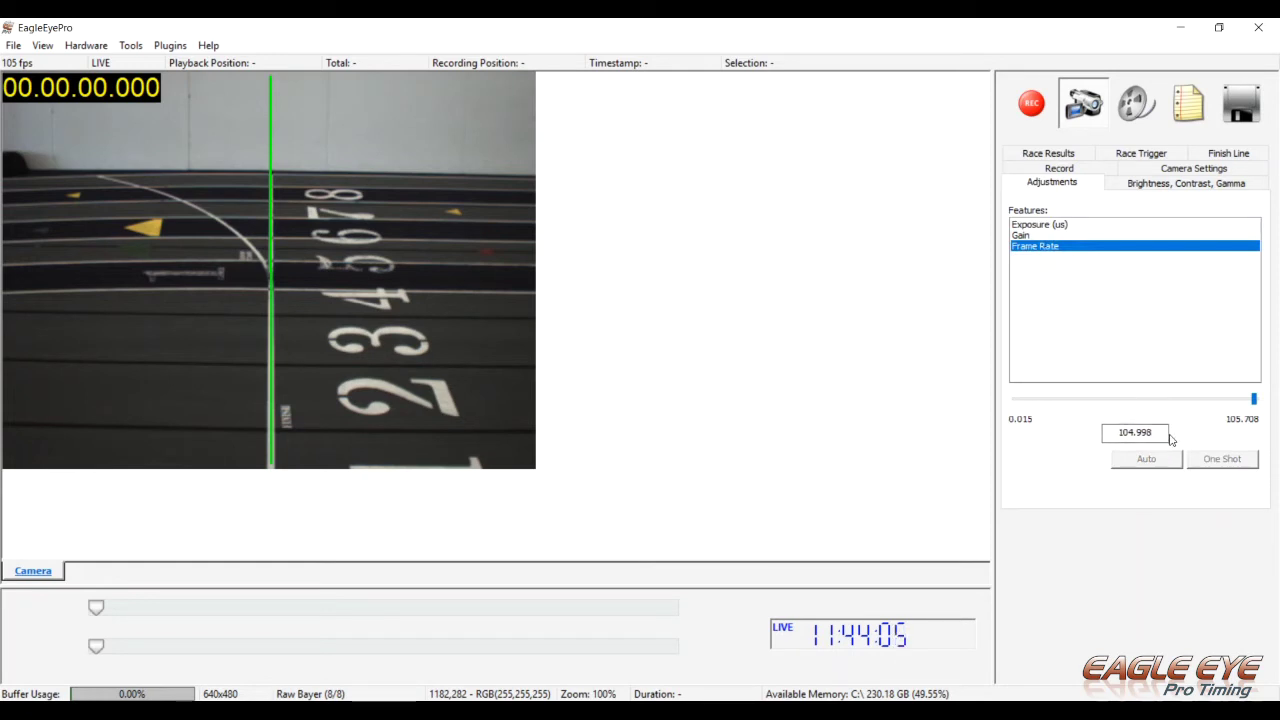
{"action": "left_click_drag", "start_coordinate": [1158, 434], "coordinate": [1105, 435]}
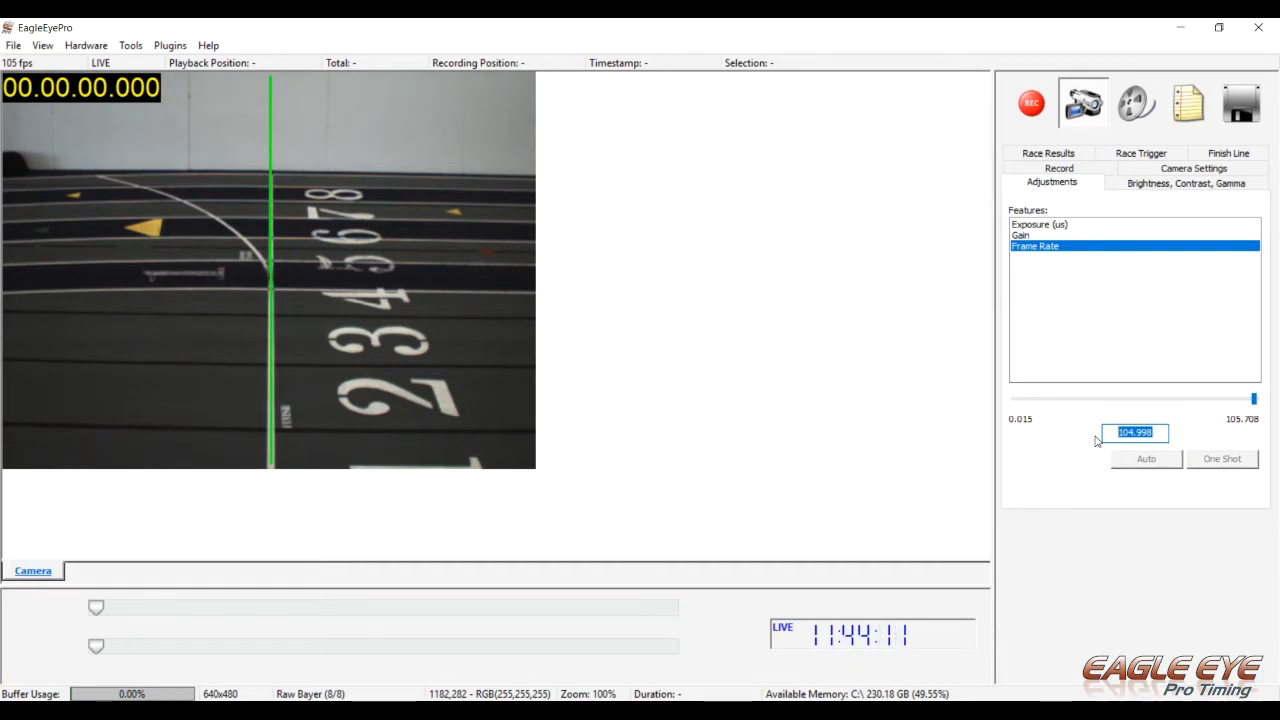
{"action": "type", "text": "30"}
{"action": "key", "text": "Return"}
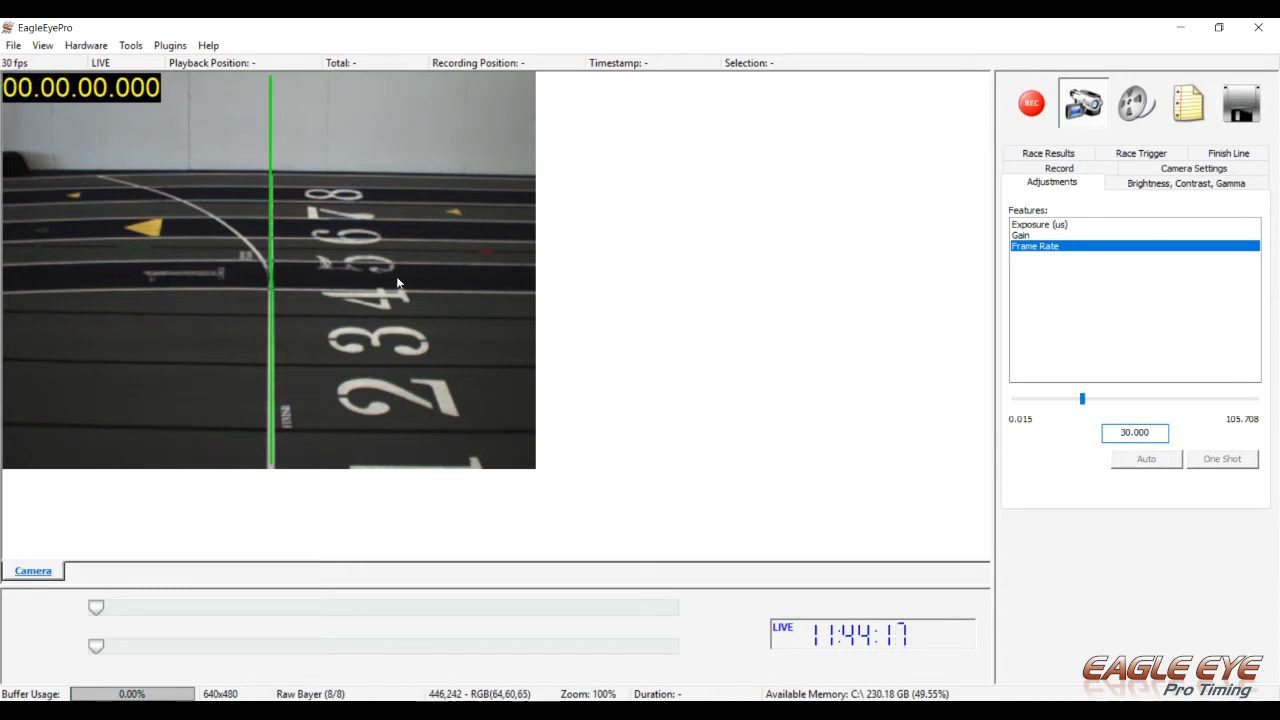
Set the camera's frame rate to 105.
{"action": "left_click_drag", "start_coordinate": [1156, 432], "coordinate": [1038, 411]}
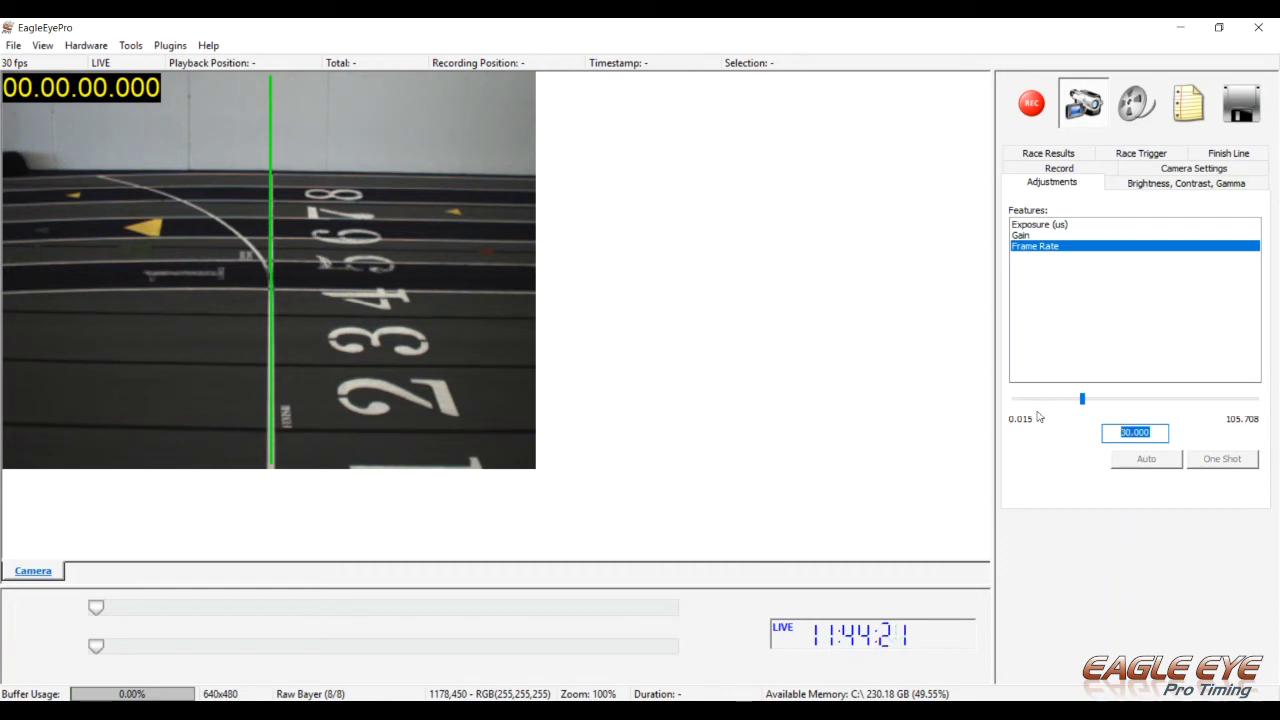
{"action": "type", "text": "105"}
{"action": "key", "text": "Return"}
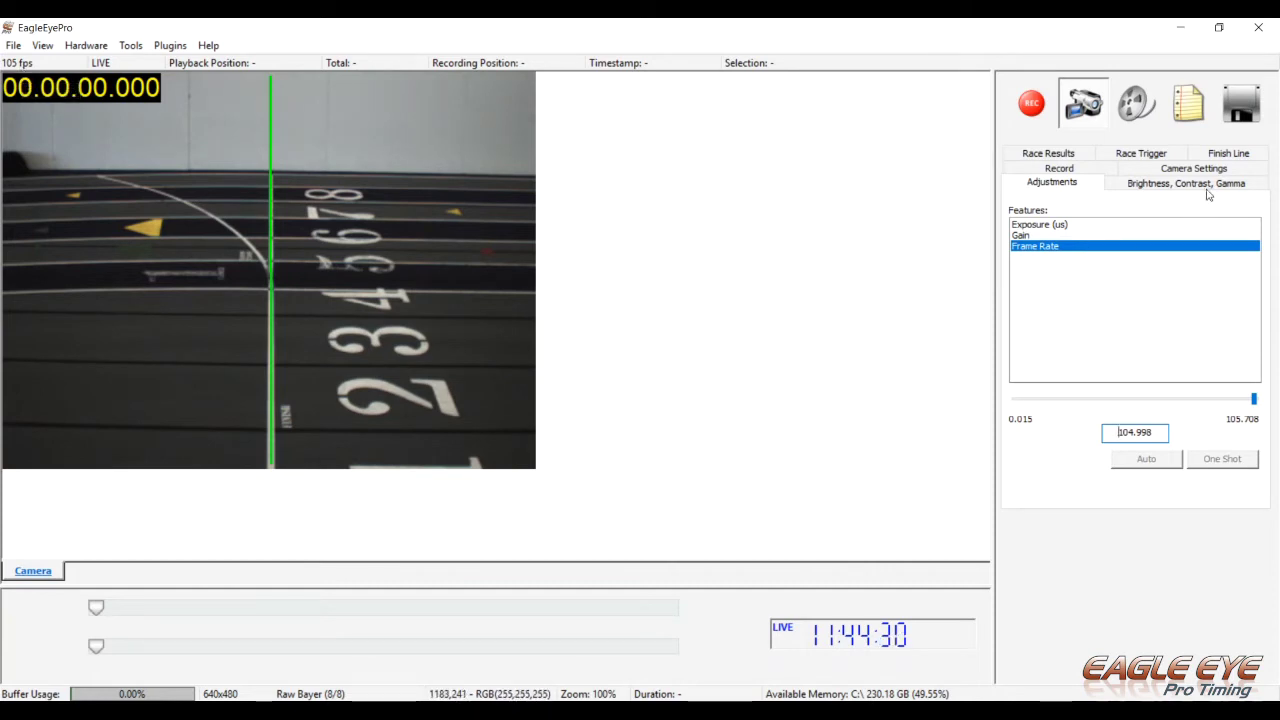
Raise the contrast of the live camera image slightly for all channels.
{"action": "left_click", "coordinate": [1254, 187]}
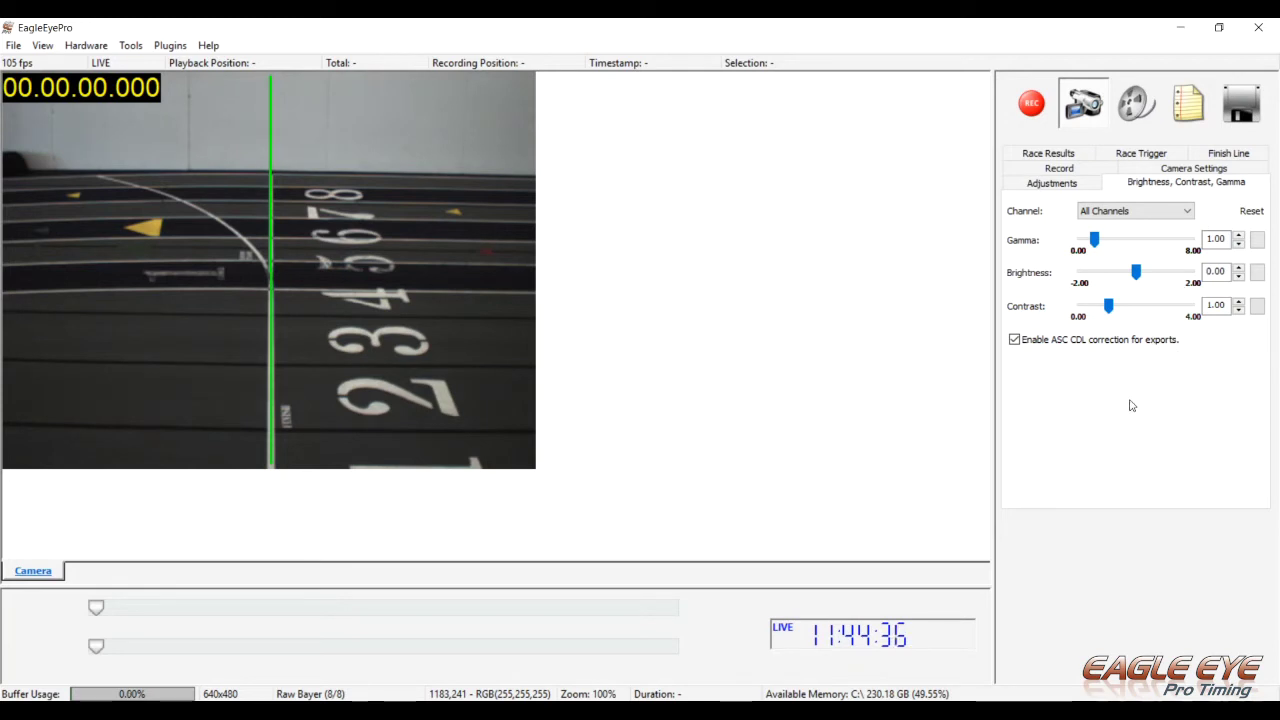
{"action": "left_click_drag", "start_coordinate": [1108, 305], "coordinate": [1117, 314]}
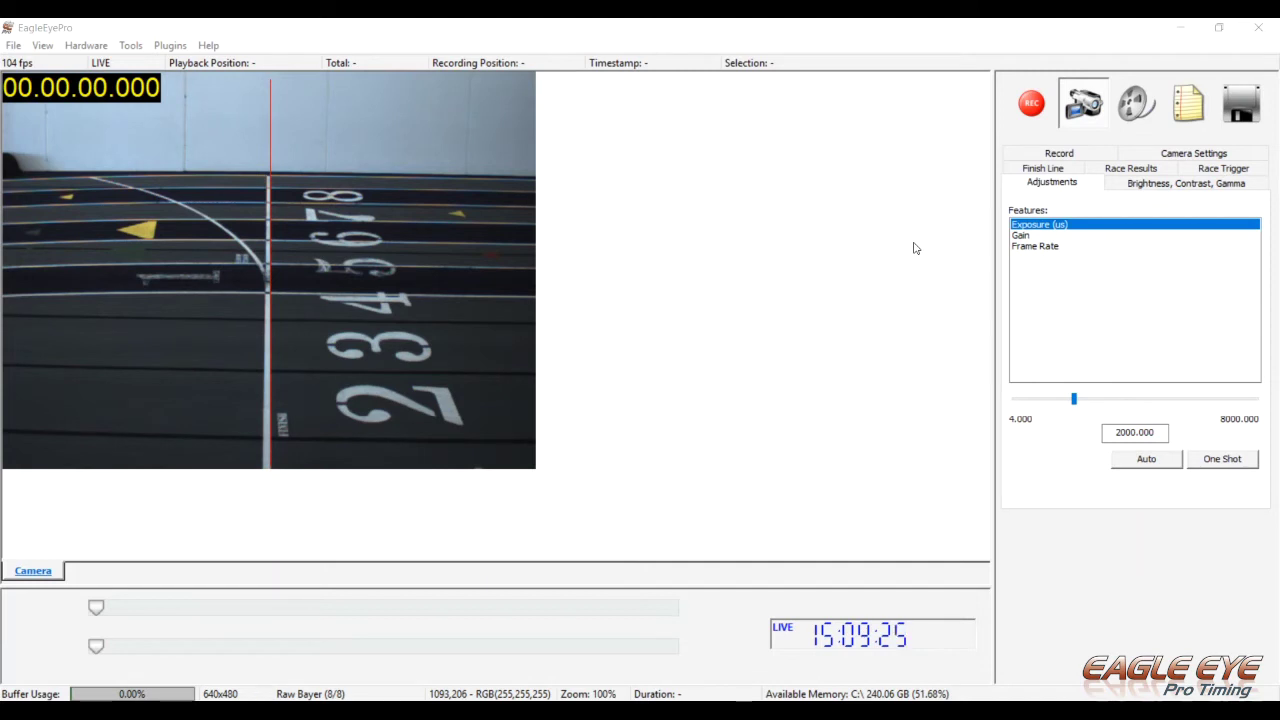
Choose the C-Media USB Headphone Set microphone with the 96 kHz, stereo, 16-bit format for the race trigger, and arm and disarm it.
{"action": "left_click", "coordinate": [1224, 168]}
{"action": "left_click", "coordinate": [1199, 222]}
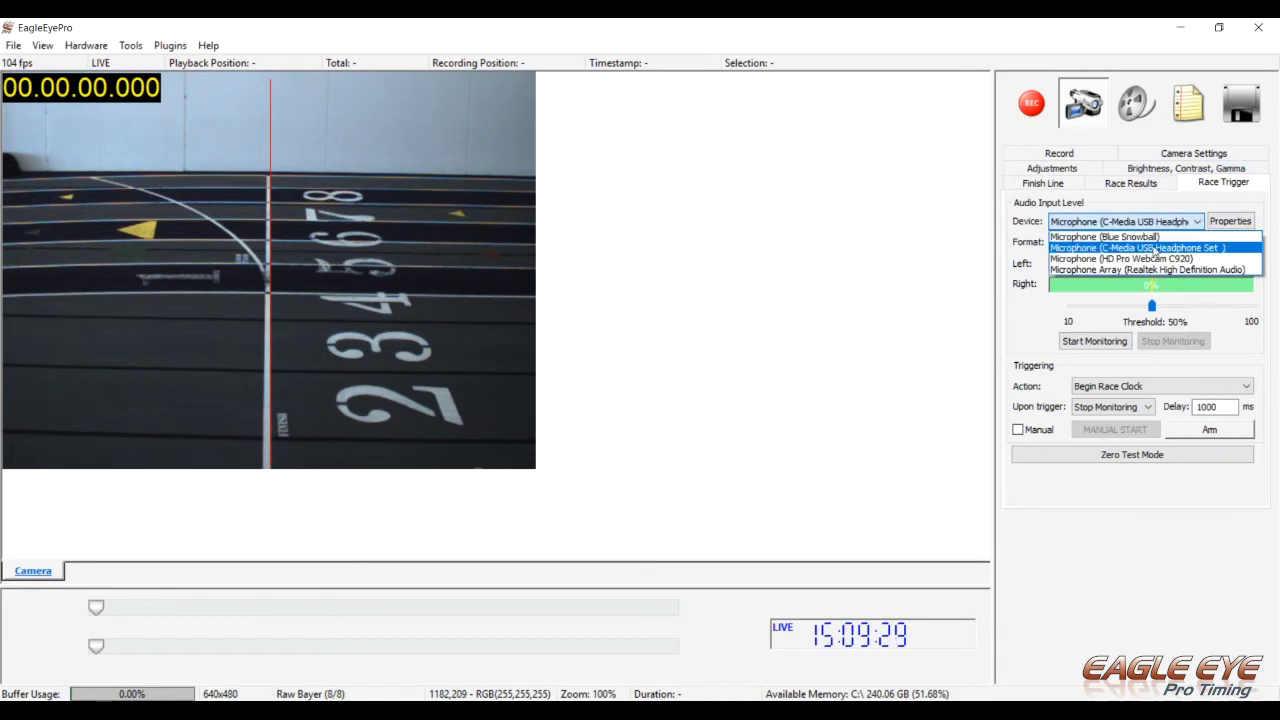
{"action": "left_click", "coordinate": [1238, 250]}
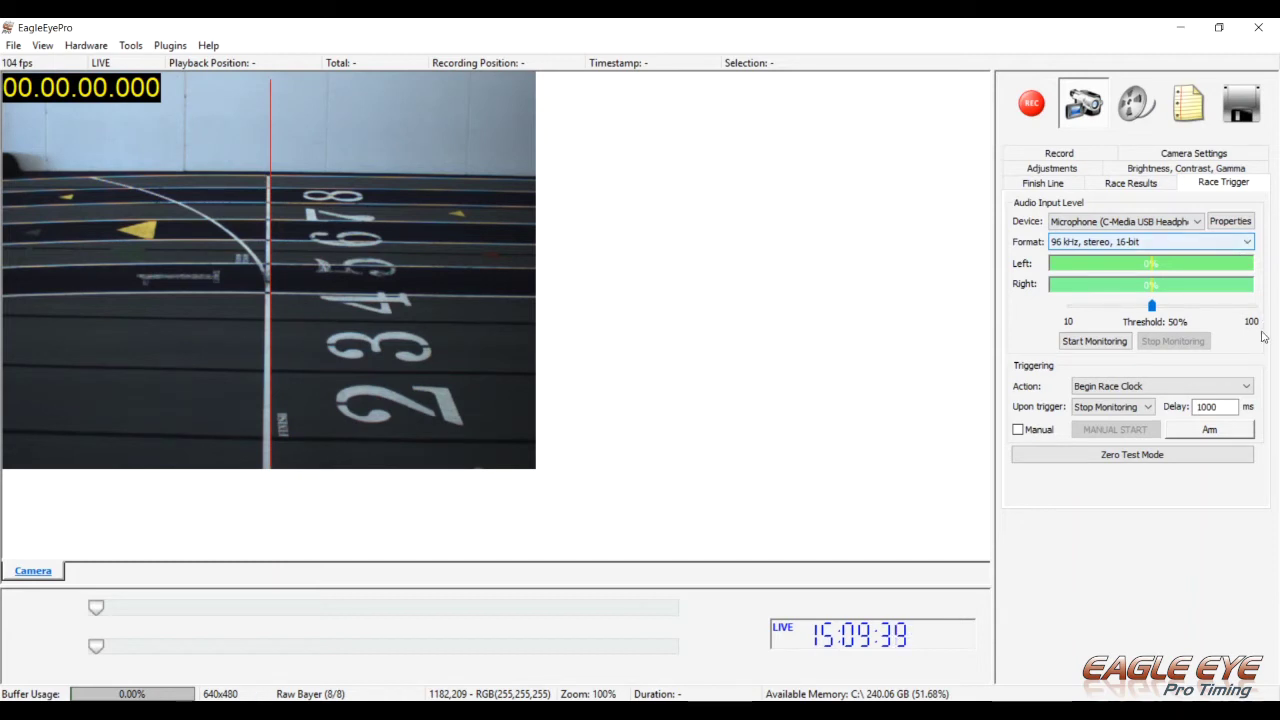
{"action": "left_click", "coordinate": [1234, 431]}
{"action": "left_click", "coordinate": [1236, 432]}
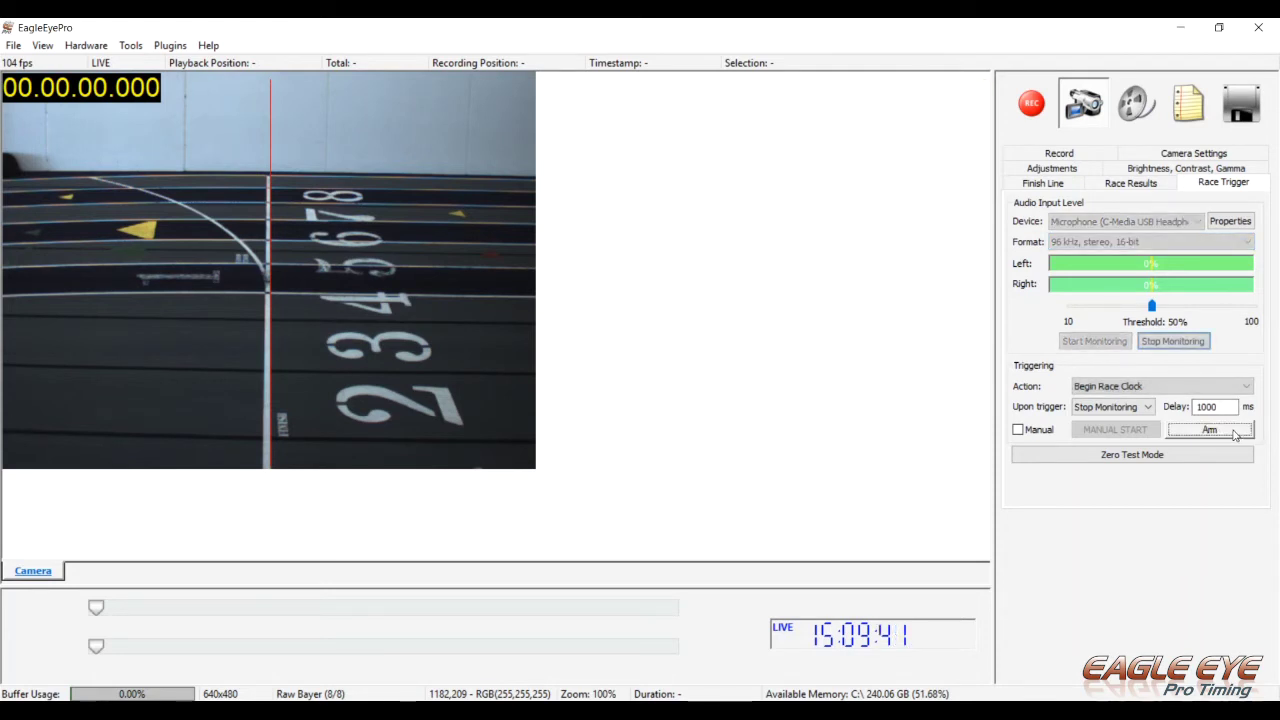
{"action": "key", "text": "space"}
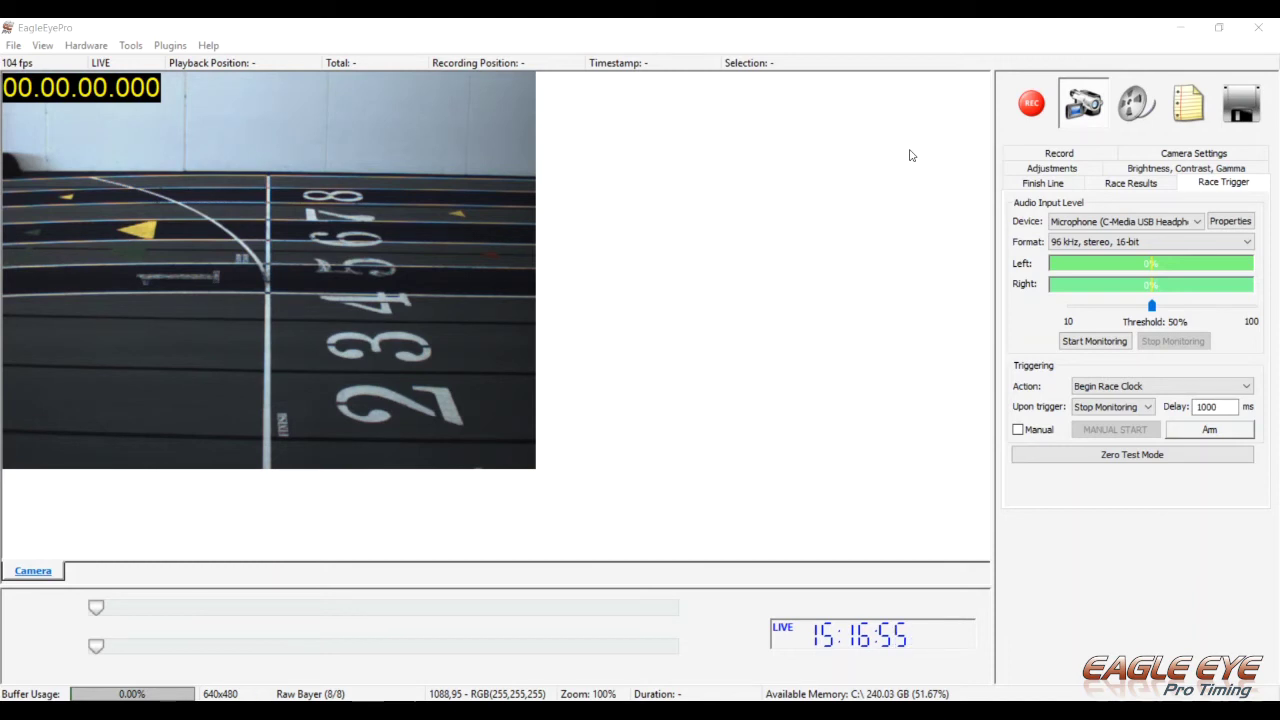
Enable calibration for the finish line on the live camera image, keeping its mode at Both.
{"action": "left_click", "coordinate": [1071, 185]}
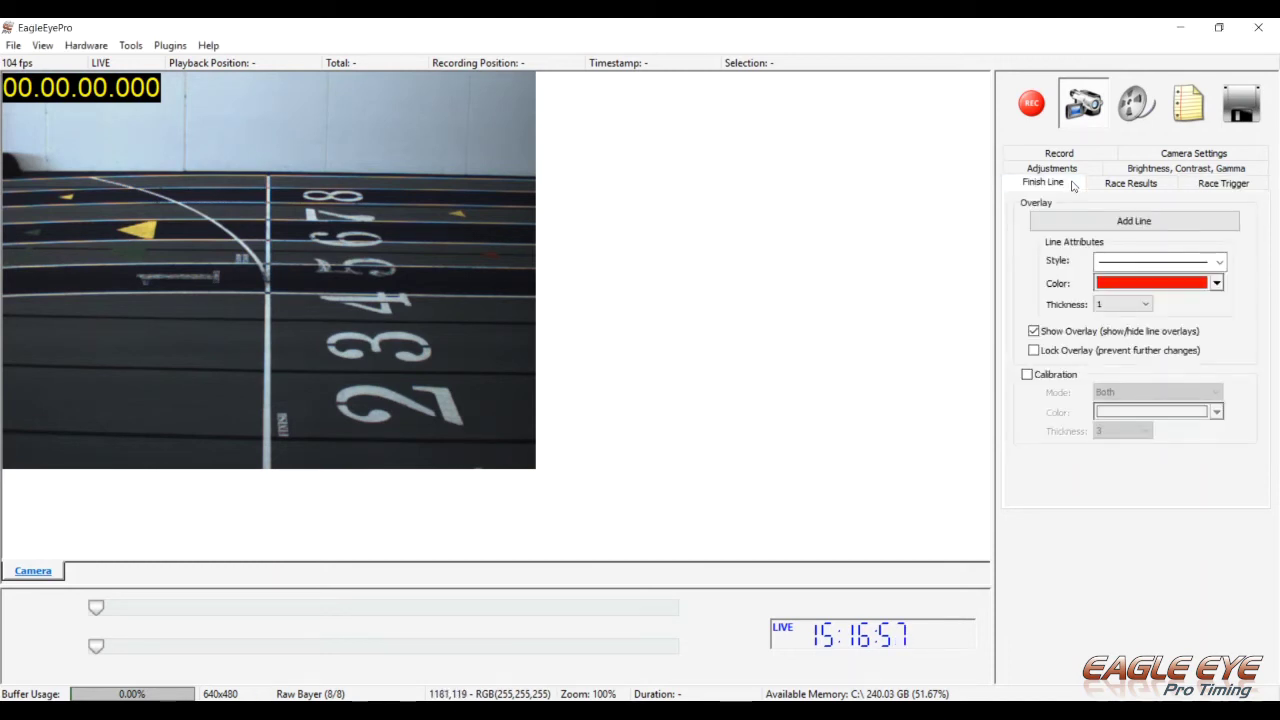
{"action": "left_click", "coordinate": [1027, 376]}
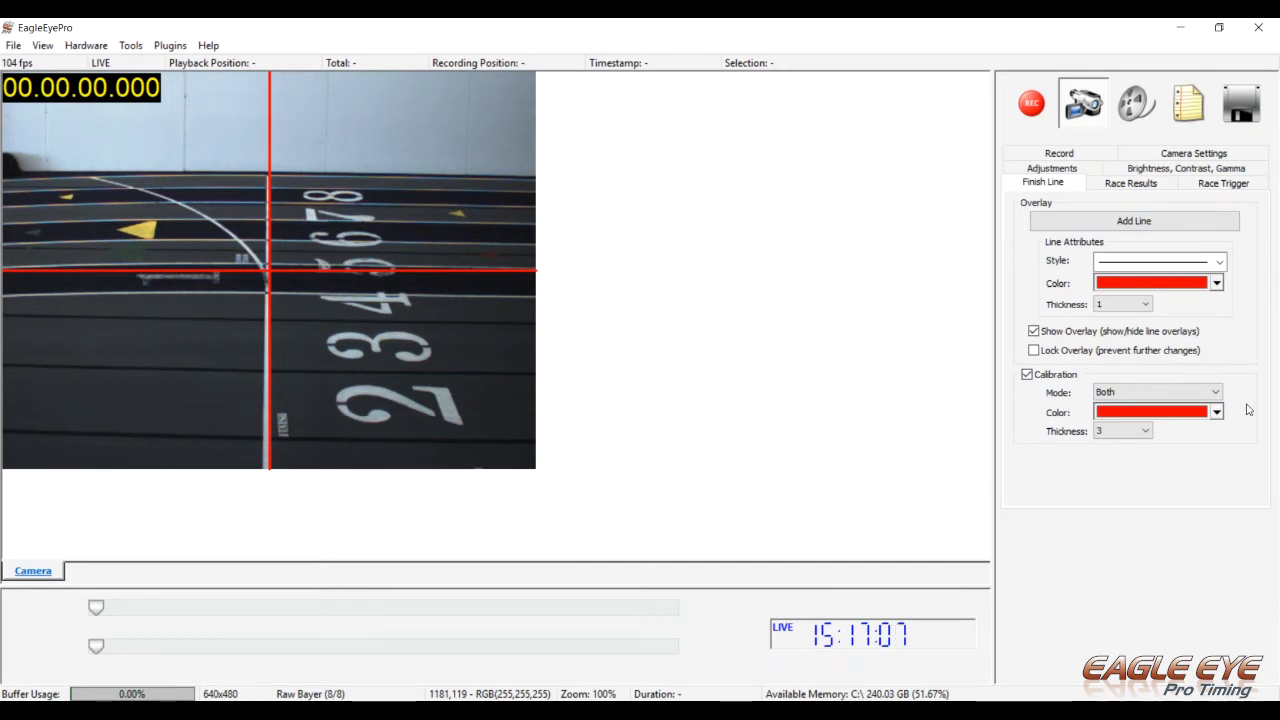
{"action": "left_click", "coordinate": [1215, 393]}
{"action": "left_click", "coordinate": [1215, 393]}
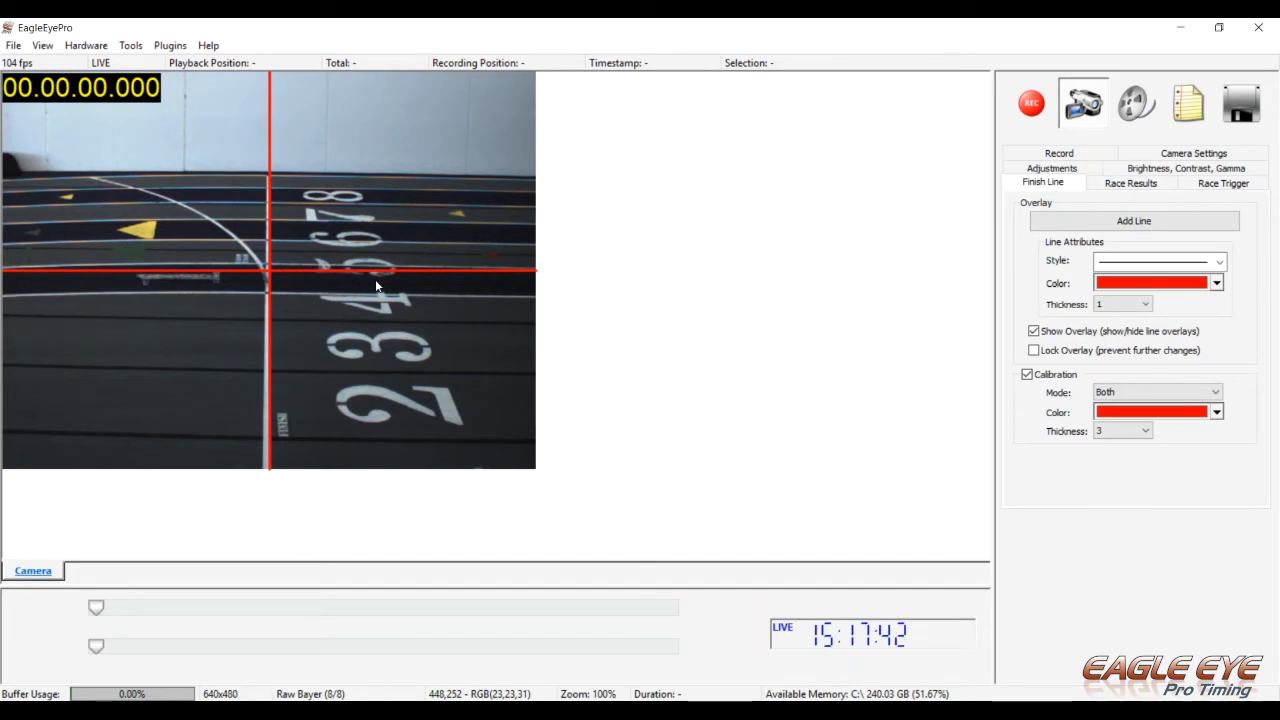
Draw a red overlay line of thickness 1 down the vertical calibration line, lock the overlay and turn calibration off.
{"action": "left_click", "coordinate": [1220, 226]}
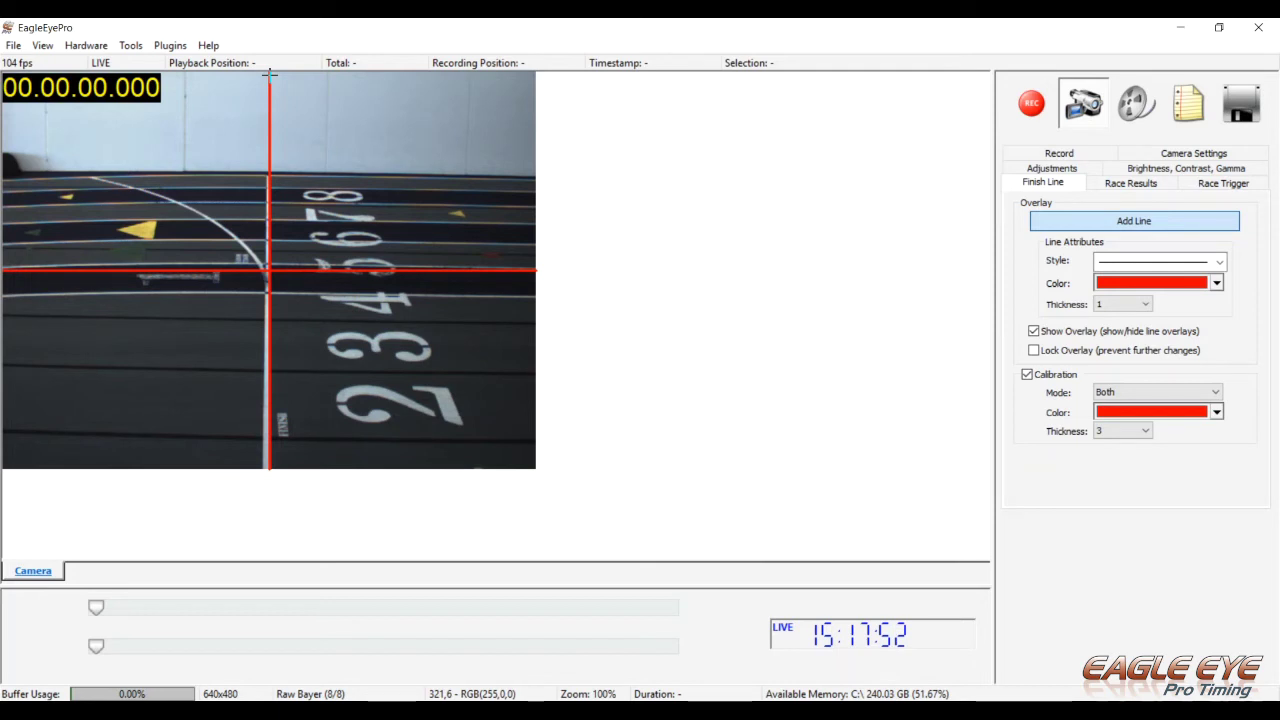
{"action": "left_click_drag", "start_coordinate": [270, 74], "coordinate": [268, 460]}
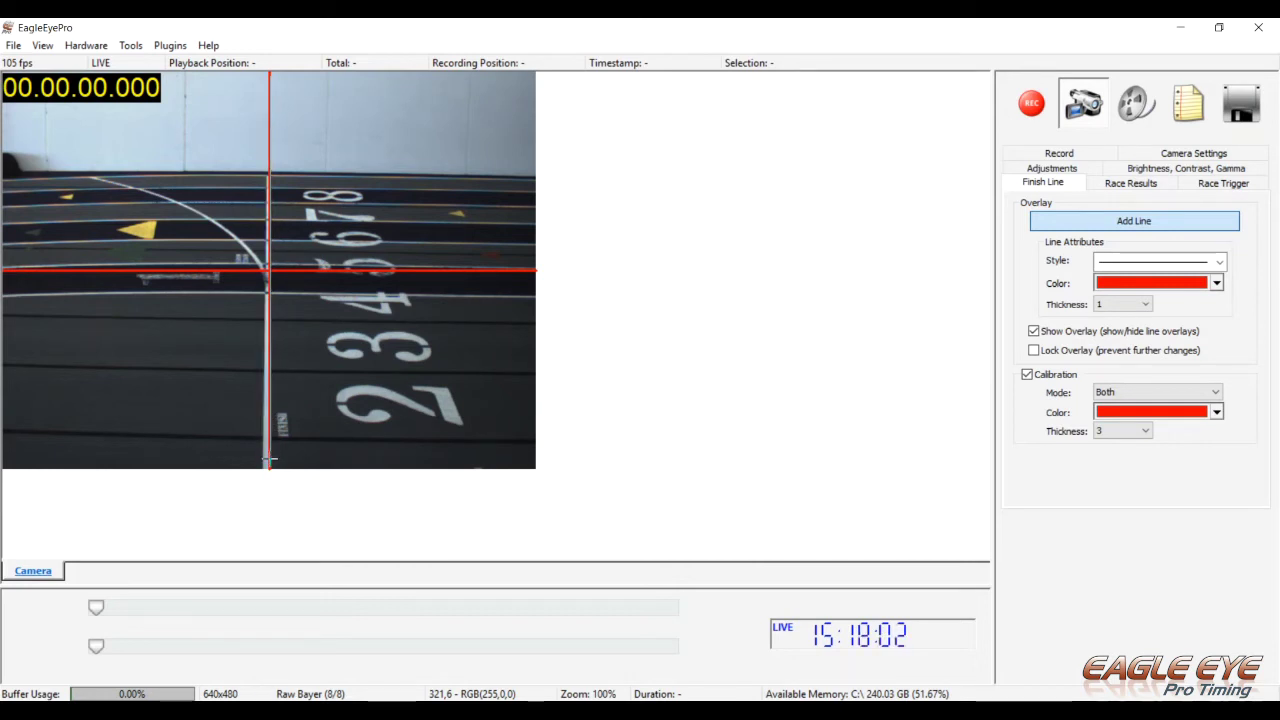
{"action": "left_click_drag", "start_coordinate": [269, 460], "coordinate": [269, 461]}
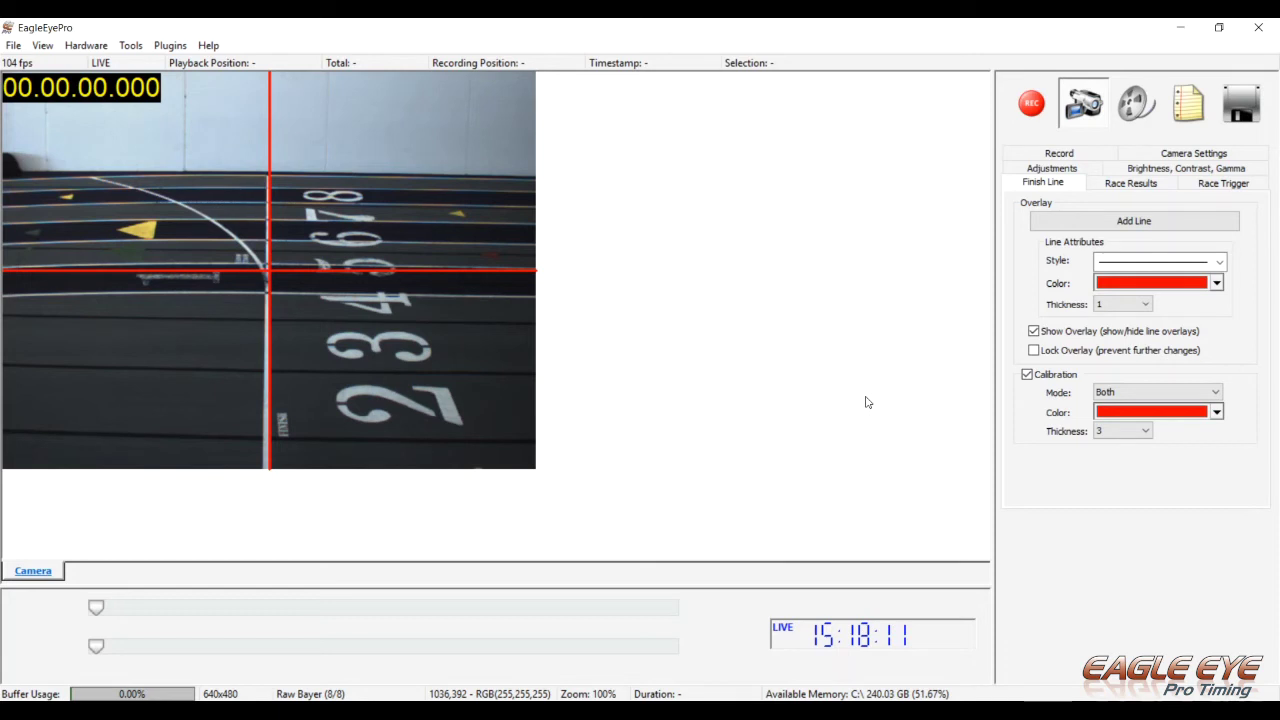
{"action": "left_click", "coordinate": [1034, 351]}
{"action": "left_click", "coordinate": [1027, 374]}
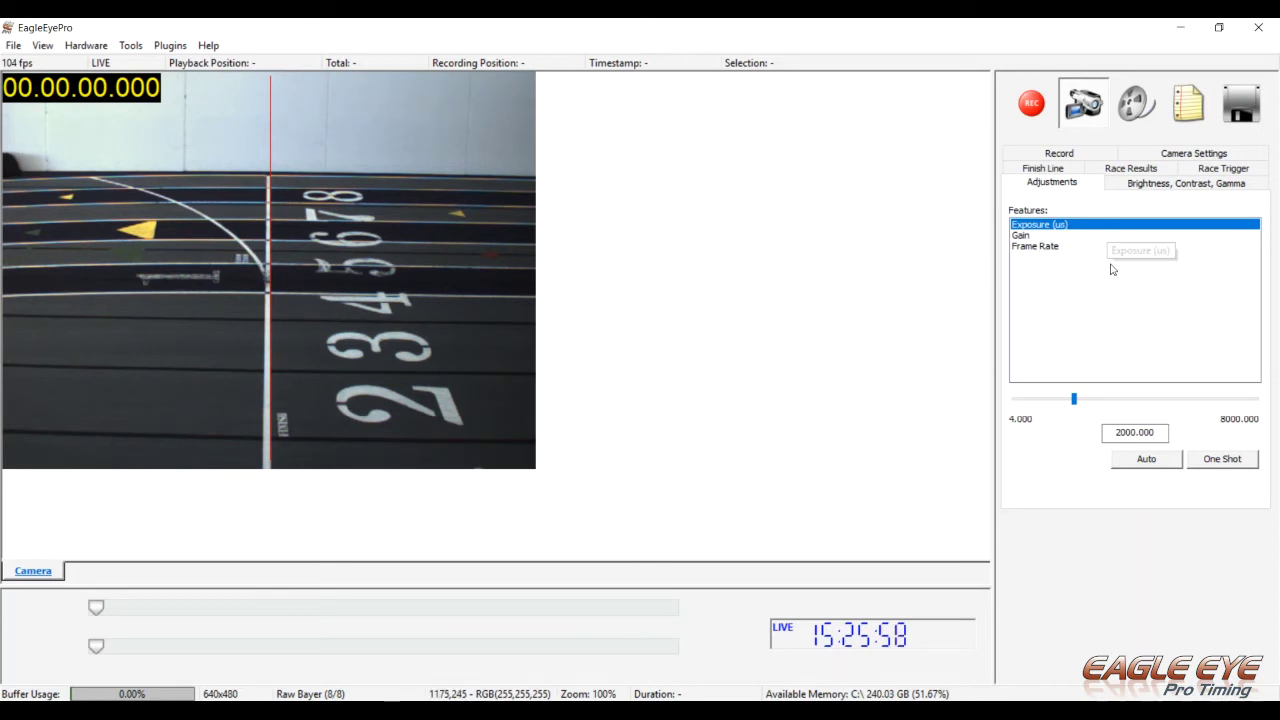
Try a camera exposure of 6000 µs on the live image and lower it to 1500 µs.
{"action": "double_click", "coordinate": [1135, 432]}
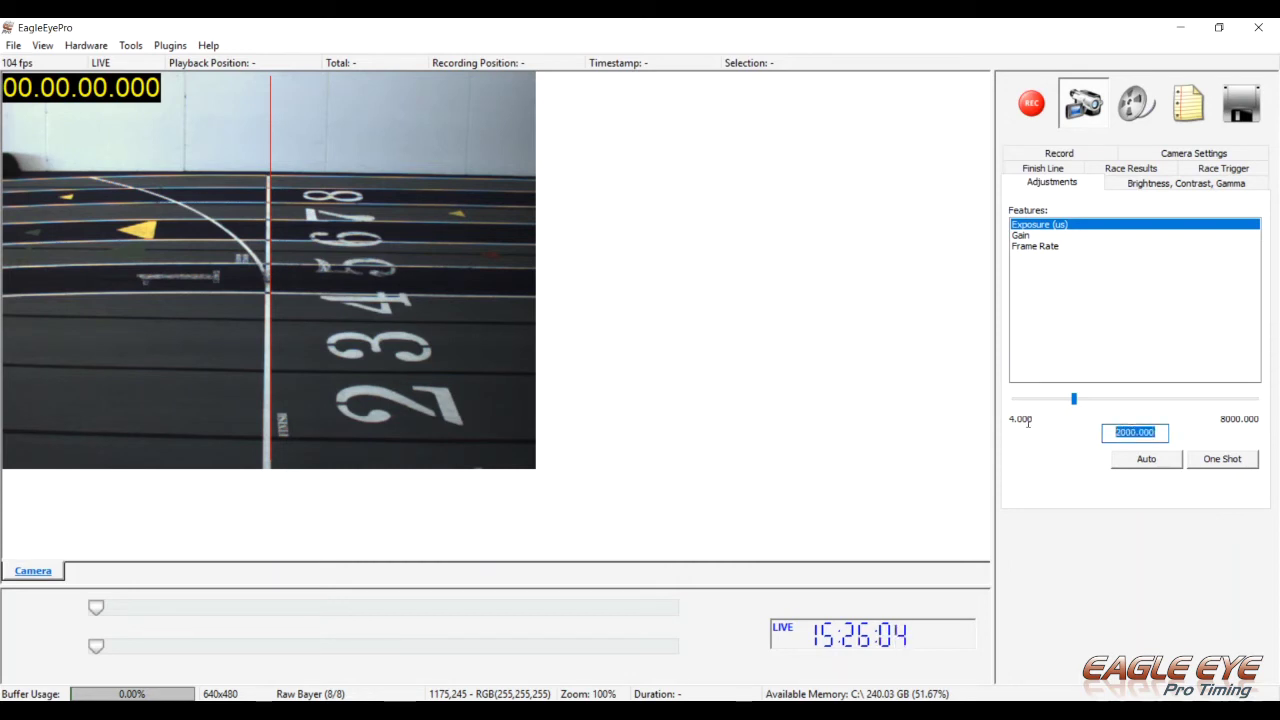
{"action": "type", "text": "6000"}
{"action": "key", "text": "Return"}
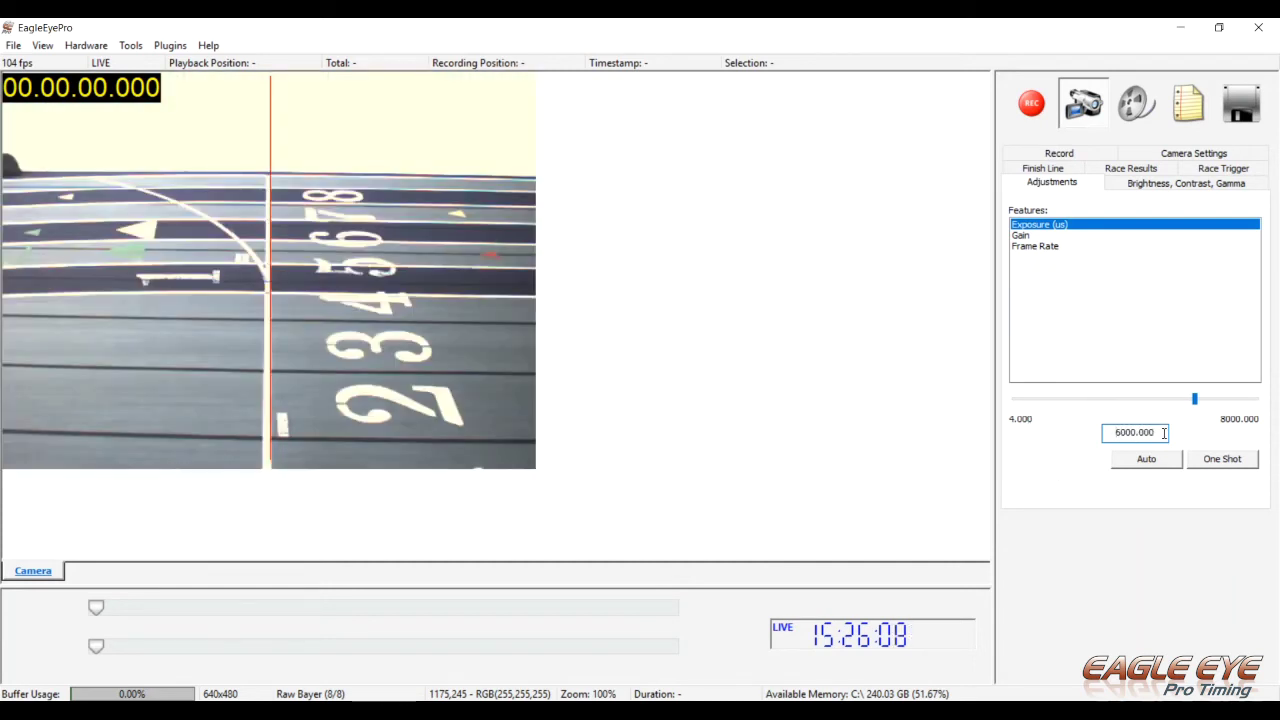
{"action": "left_click_drag", "start_coordinate": [1163, 434], "coordinate": [1078, 437]}
{"action": "type", "text": "1500"}
{"action": "key", "text": "Return"}
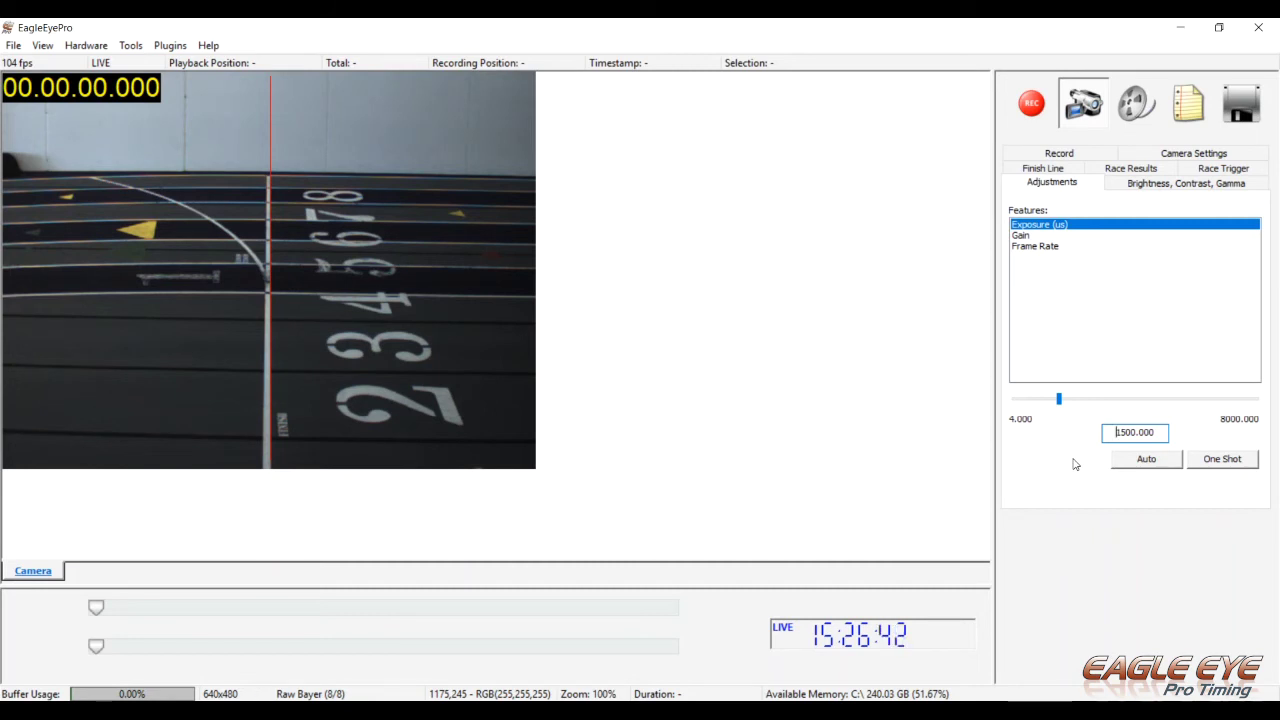
Raise the live image's contrast for all channels to about 2.05 and reset it to its default.
{"action": "left_click", "coordinate": [1213, 188]}
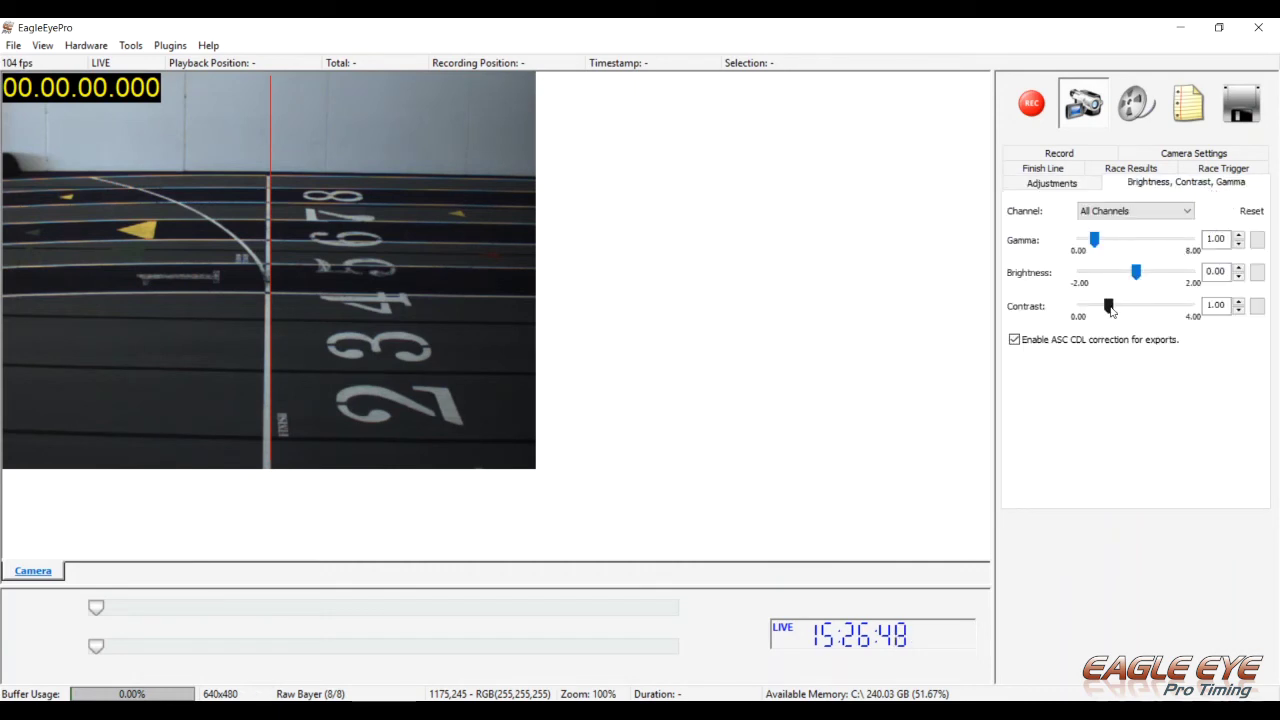
{"action": "left_click_drag", "start_coordinate": [1108, 306], "coordinate": [1138, 318]}
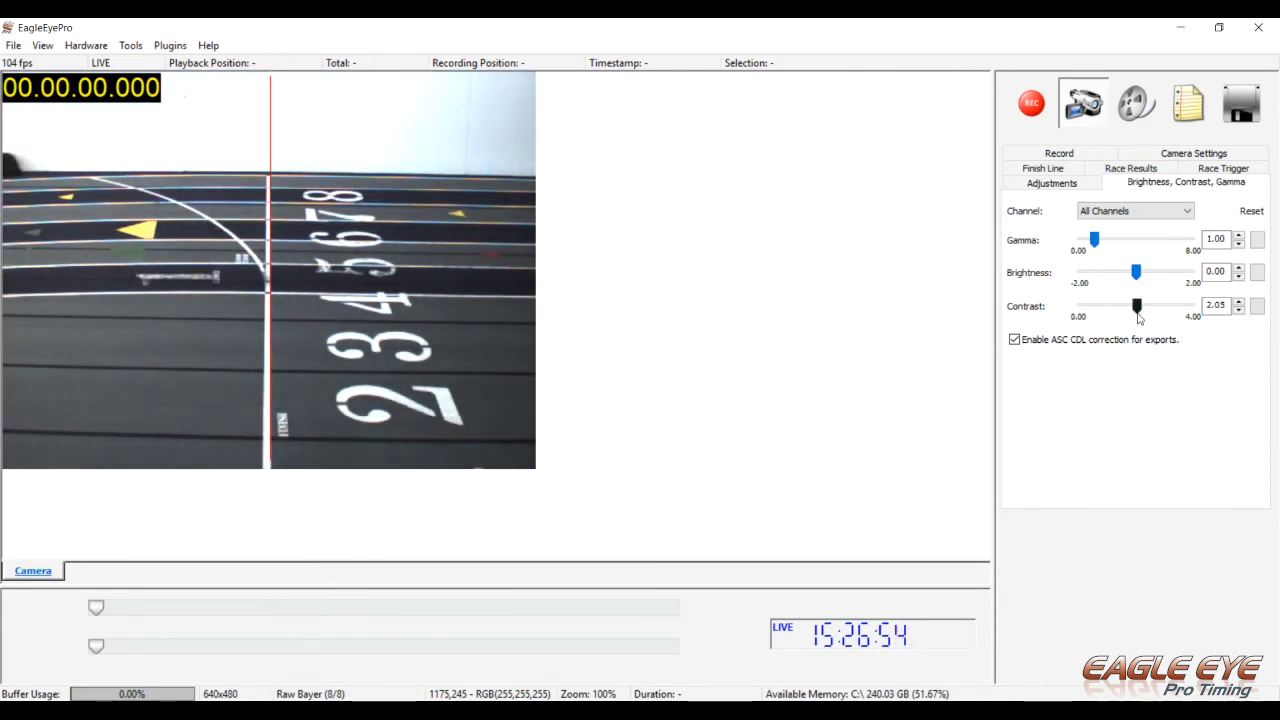
{"action": "left_click", "coordinate": [1257, 305]}
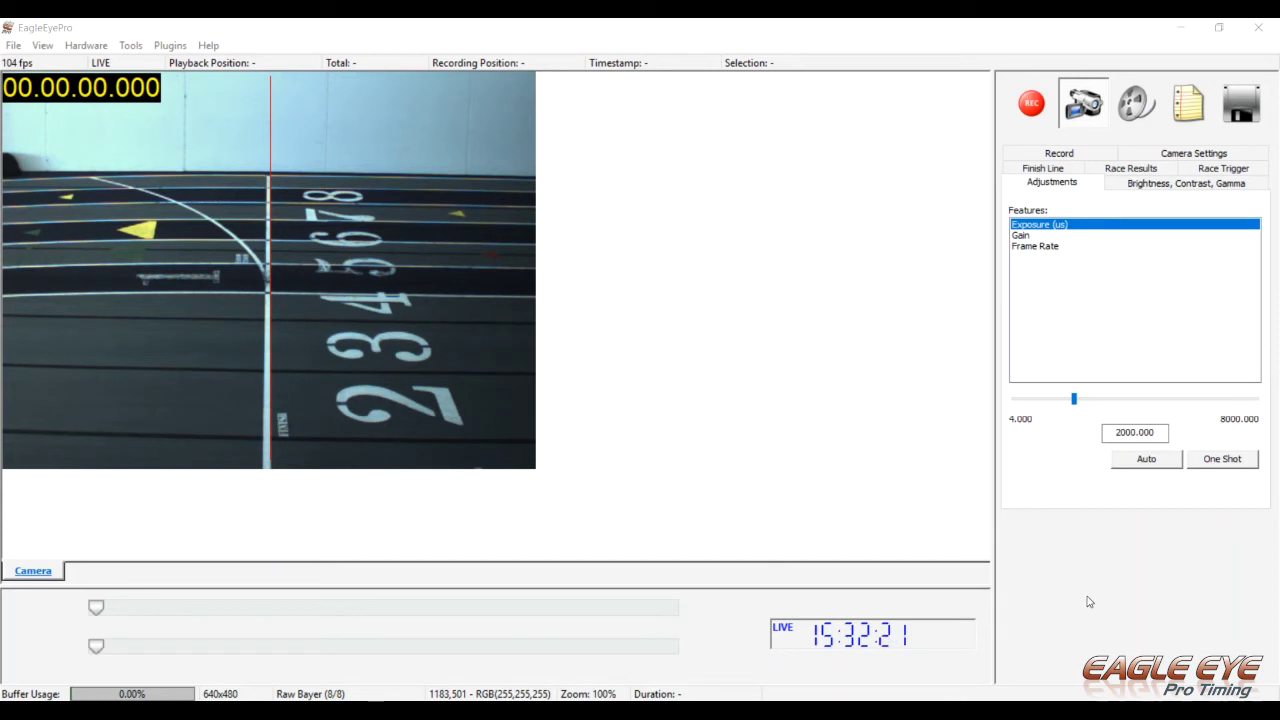
Import the race events from the lynx event file in the Eagle Eye Pro folder into the race results.
{"action": "left_click", "coordinate": [1131, 168]}
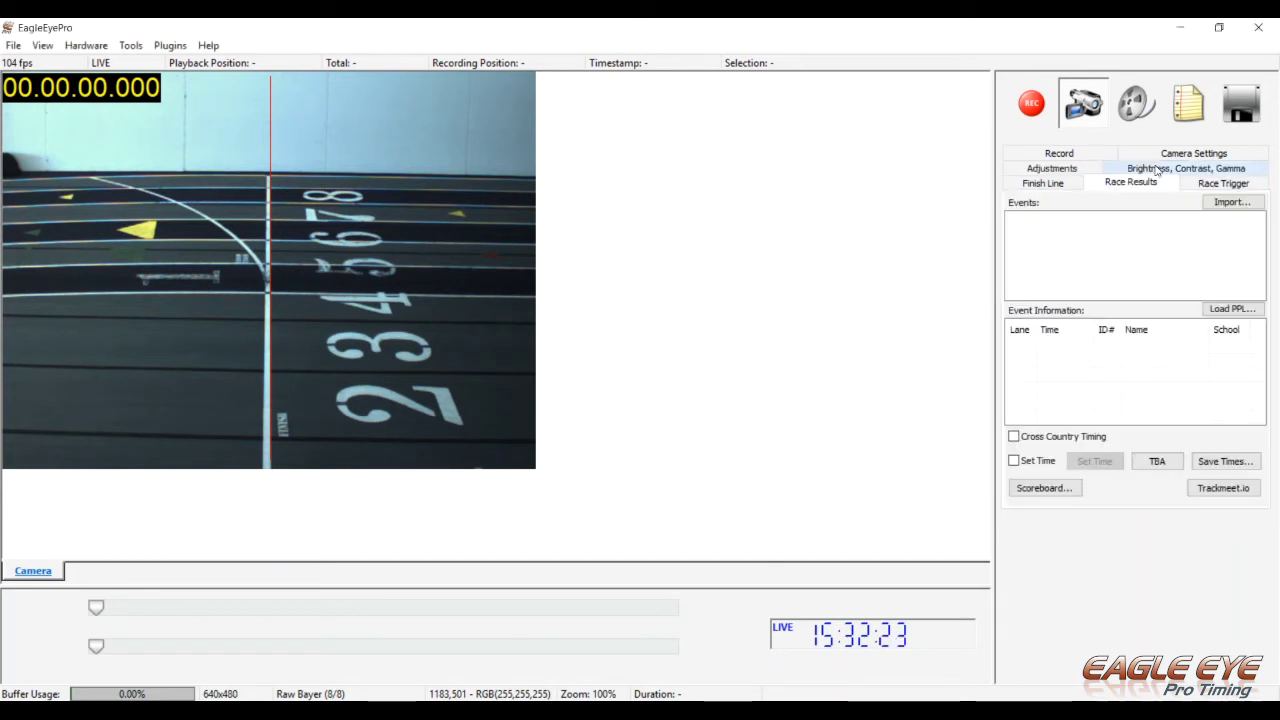
{"action": "left_click", "coordinate": [1256, 202]}
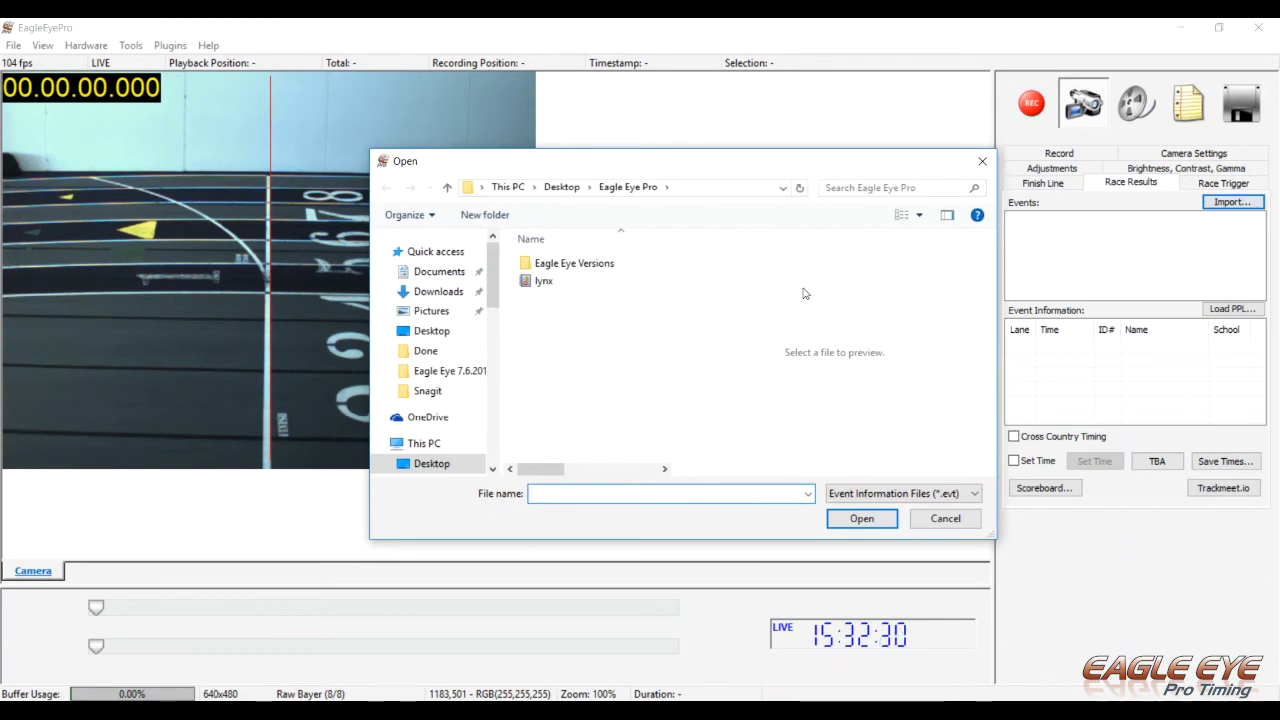
{"action": "double_click", "coordinate": [590, 285]}
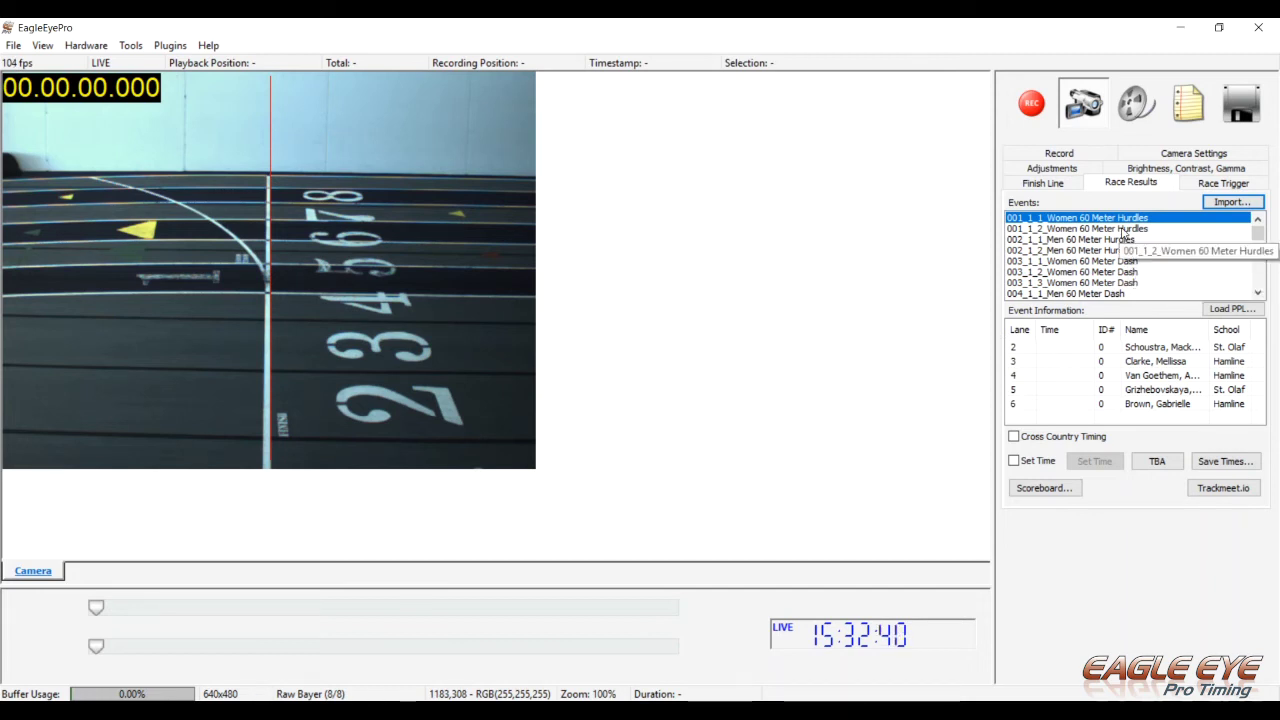
View the lane lists of the events 001_1_2_Women 60 Meter Hurdles, 002_1_1_Men 60 Meter Hurdles and 002_1_2_Men 60 Meter Hurdles.
{"action": "left_click", "coordinate": [1124, 230]}
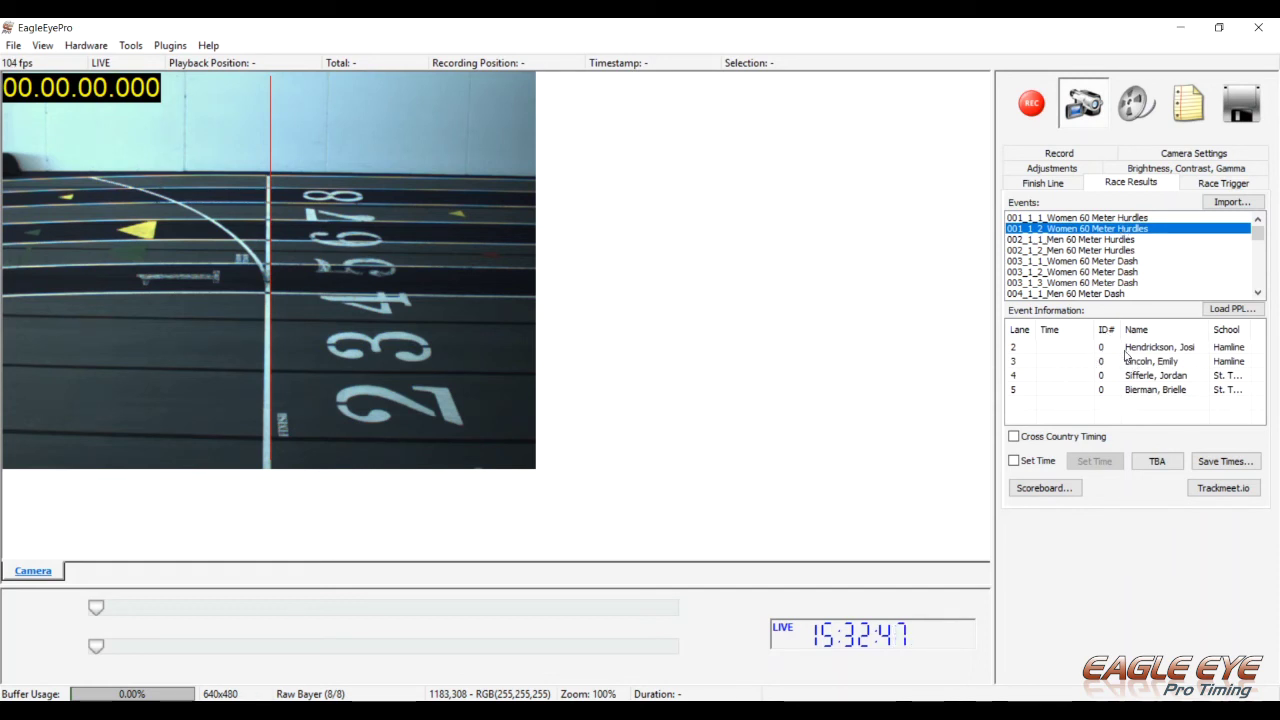
{"action": "left_click", "coordinate": [1112, 240]}
{"action": "left_click", "coordinate": [1108, 250]}
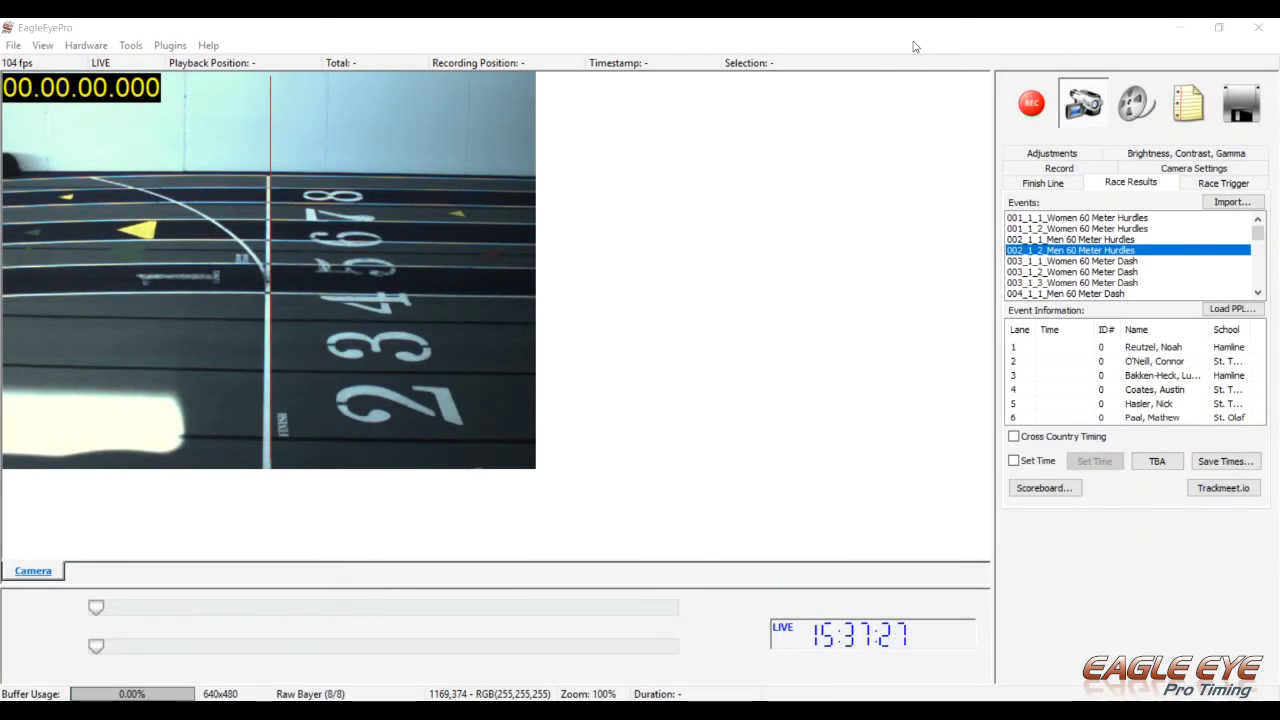
Check the recording settings and select the event 001_1_2_Women 60 Meter Hurdles in the race results.
{"action": "left_click", "coordinate": [1110, 169]}
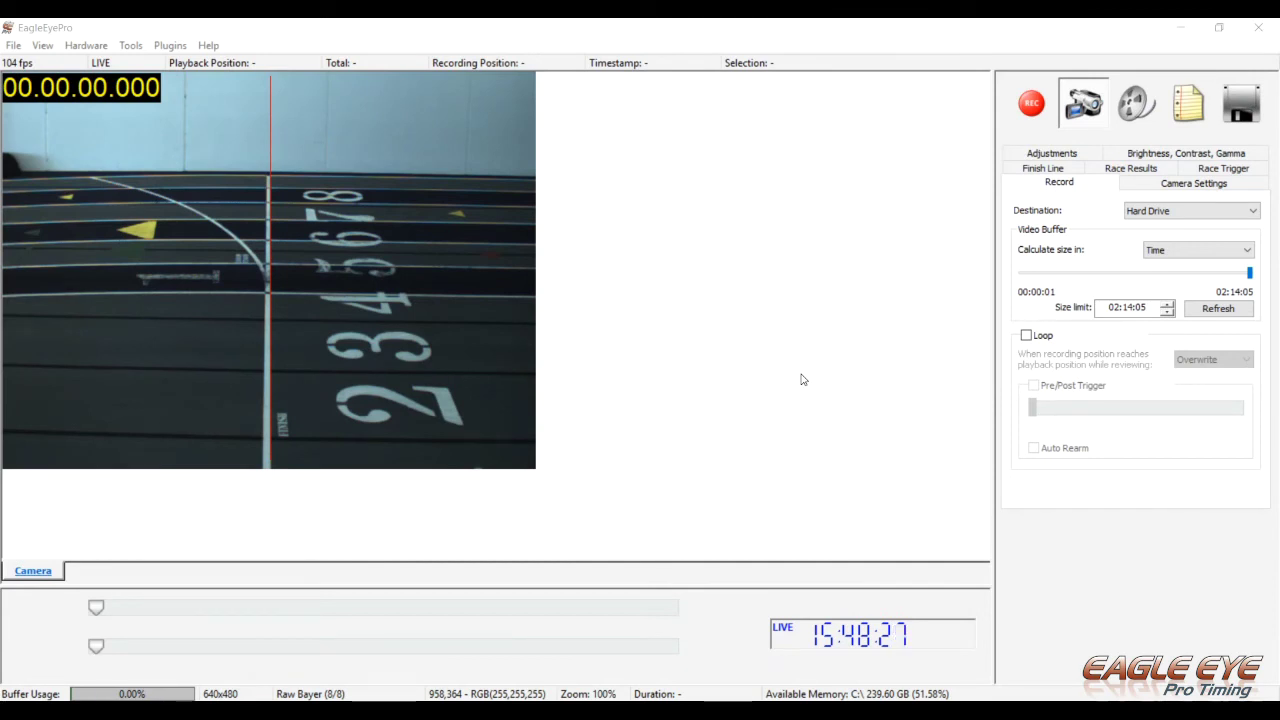
{"action": "left_click", "coordinate": [1148, 168]}
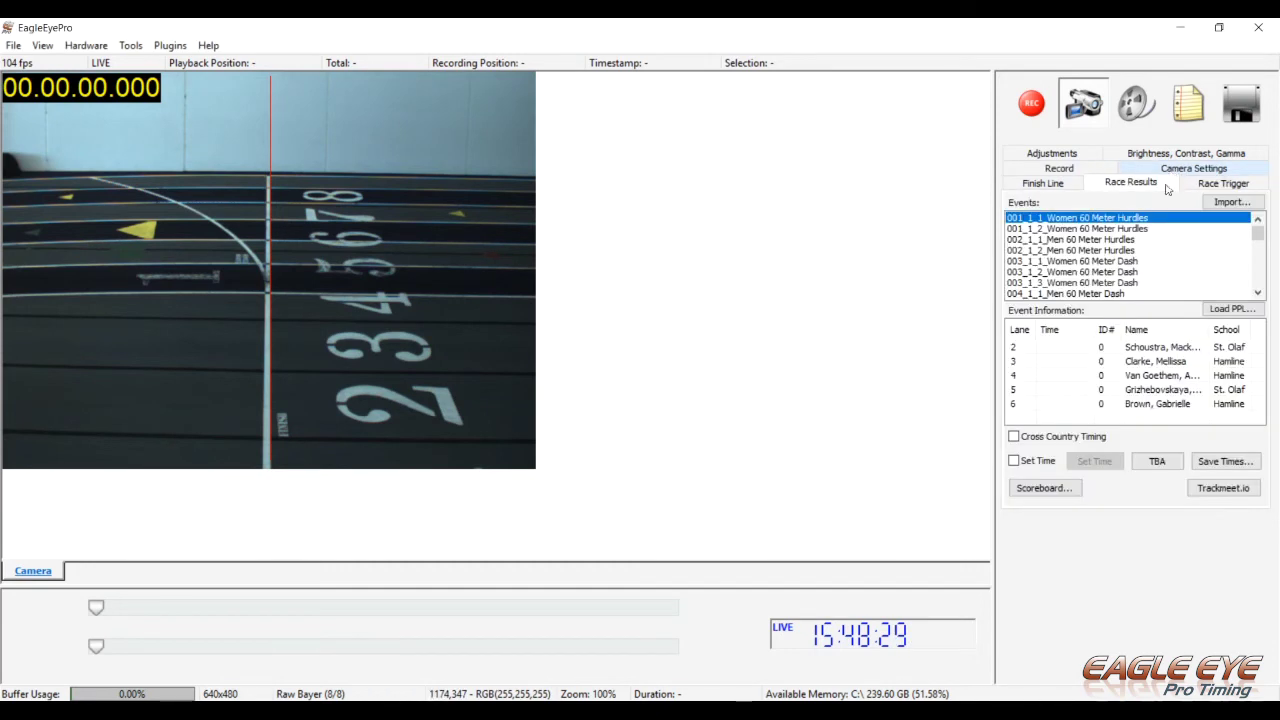
{"action": "left_click", "coordinate": [1165, 232]}
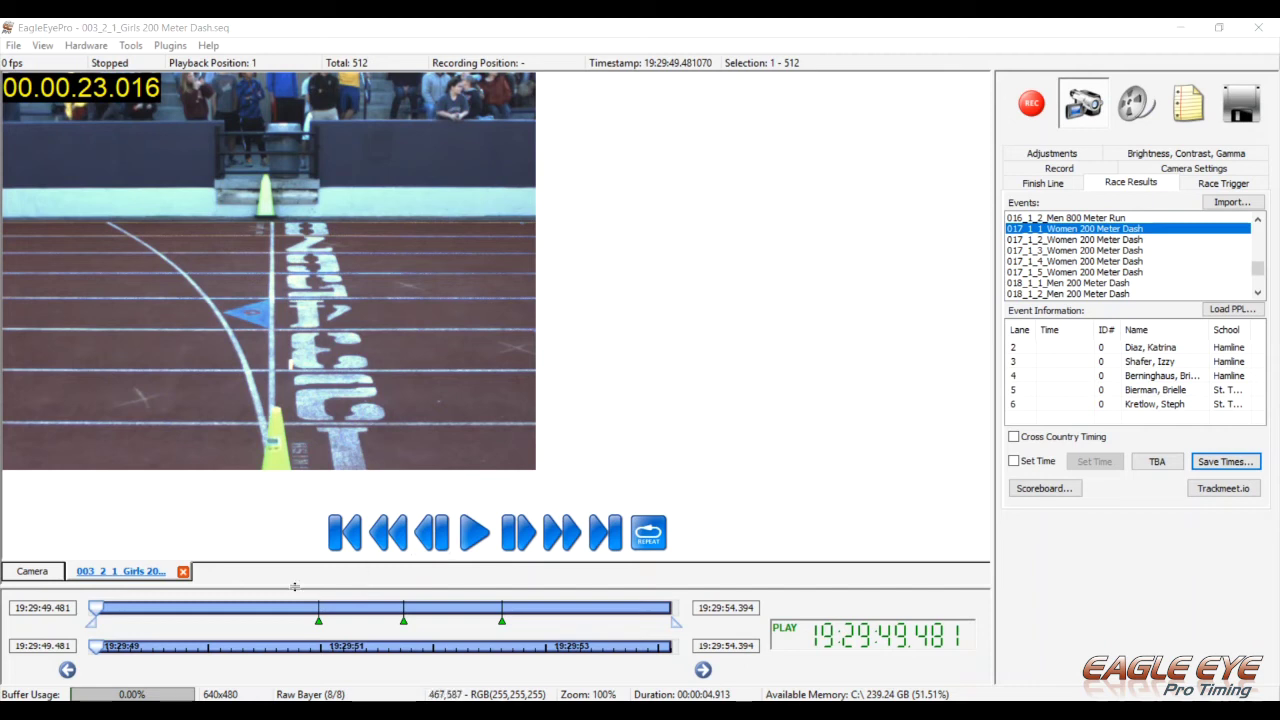
Advance the 200 Meter Dash video to the first finisher at 25.266 and assign that time to lane 4.
{"action": "left_click_drag", "start_coordinate": [97, 608], "coordinate": [350, 617]}
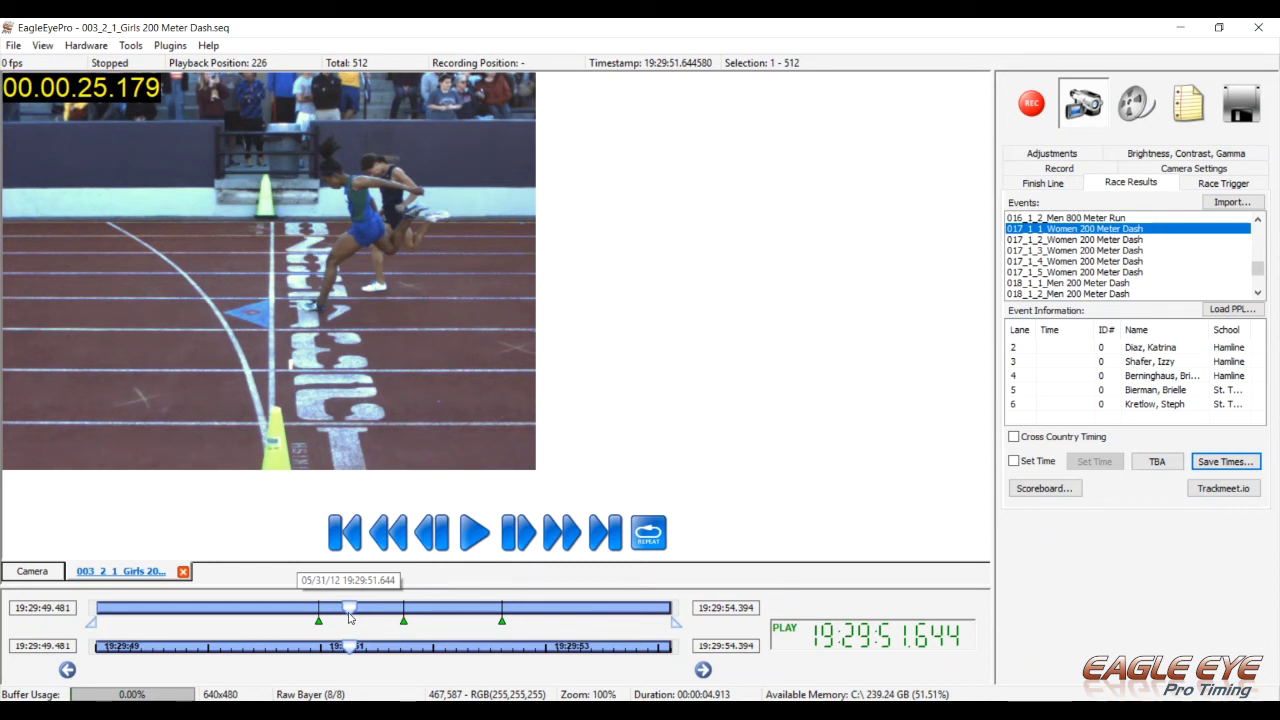
{"action": "left_click_drag", "start_coordinate": [349, 617], "coordinate": [349, 617]}
{"action": "key", "text": "Right"}
{"action": "key", "text": "Right"}
{"action": "key", "text": "Right"}
{"action": "key", "text": "Right"}
{"action": "key", "text": "Right"}
{"action": "key", "text": "Right"}
{"action": "key", "text": "Right"}
{"action": "key", "text": "Right"}
{"action": "key", "text": "Right"}
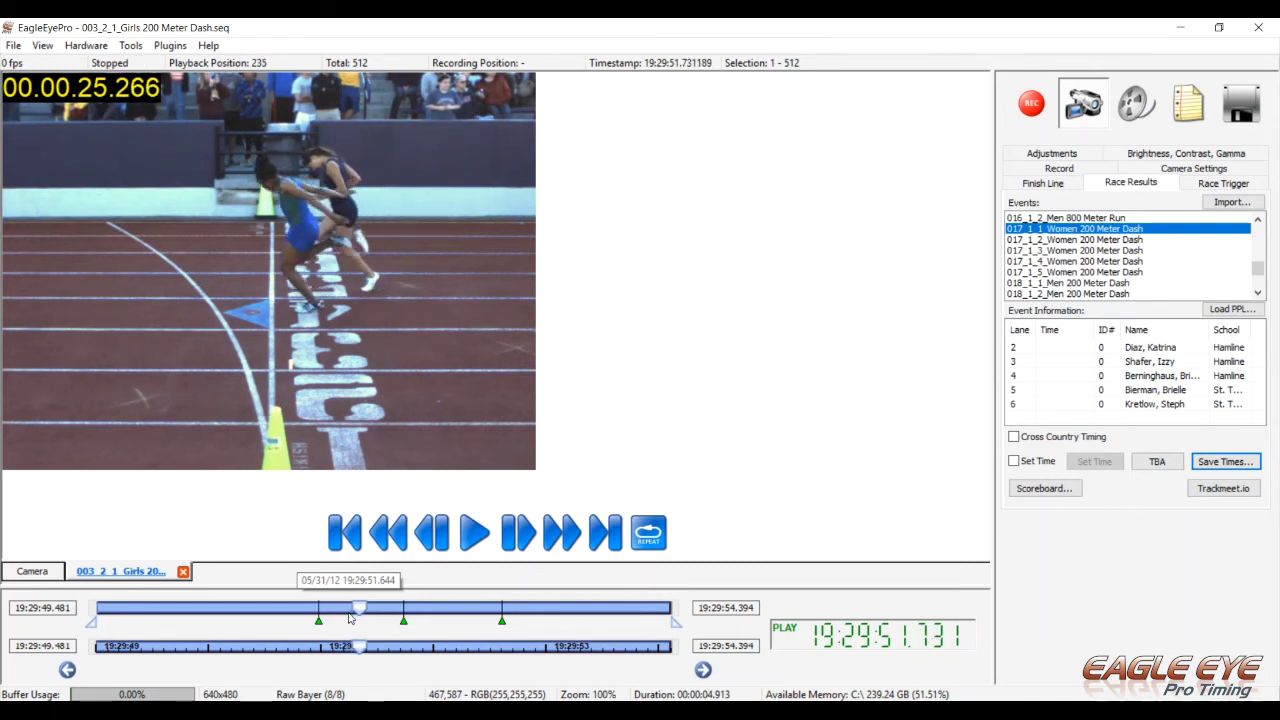
{"action": "key", "text": "Right"}
{"action": "key", "text": "Left"}
{"action": "key", "text": "4"}
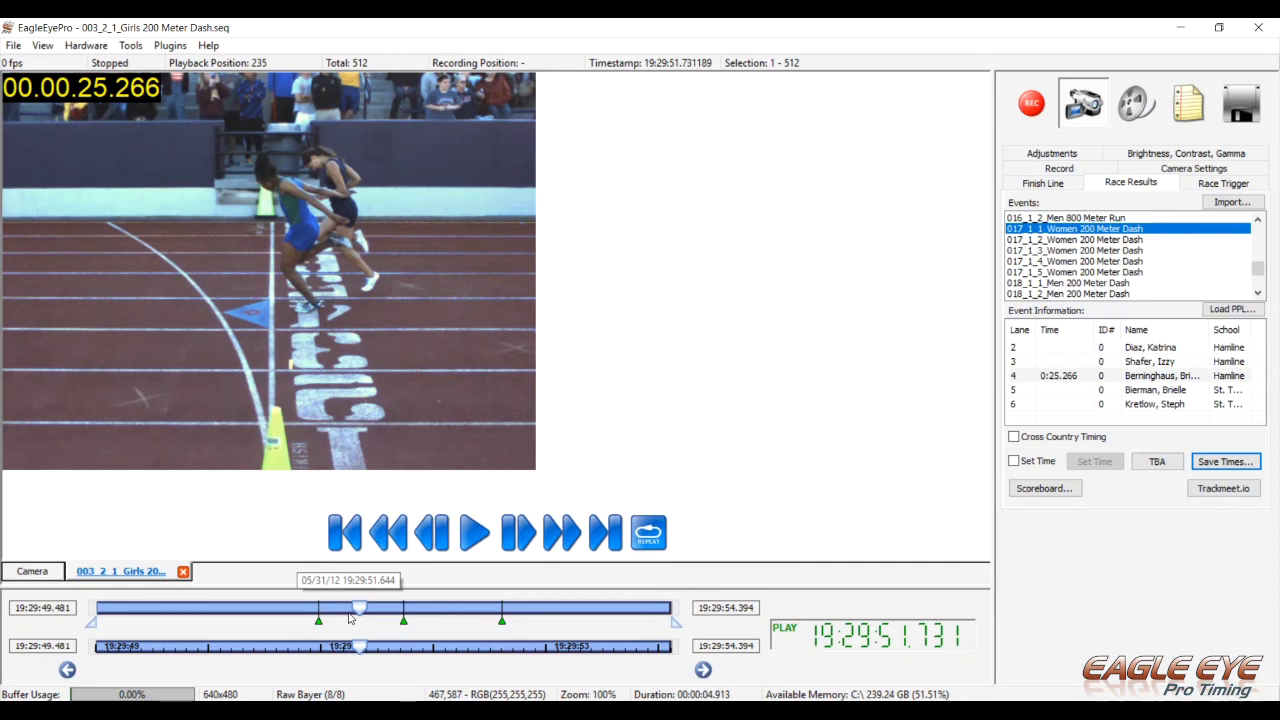
Step the 200 Meter Dash video forward to the second finisher at 25.333 and assign that time to lane 5.
{"action": "key", "text": "Right"}
{"action": "key", "text": "Right"}
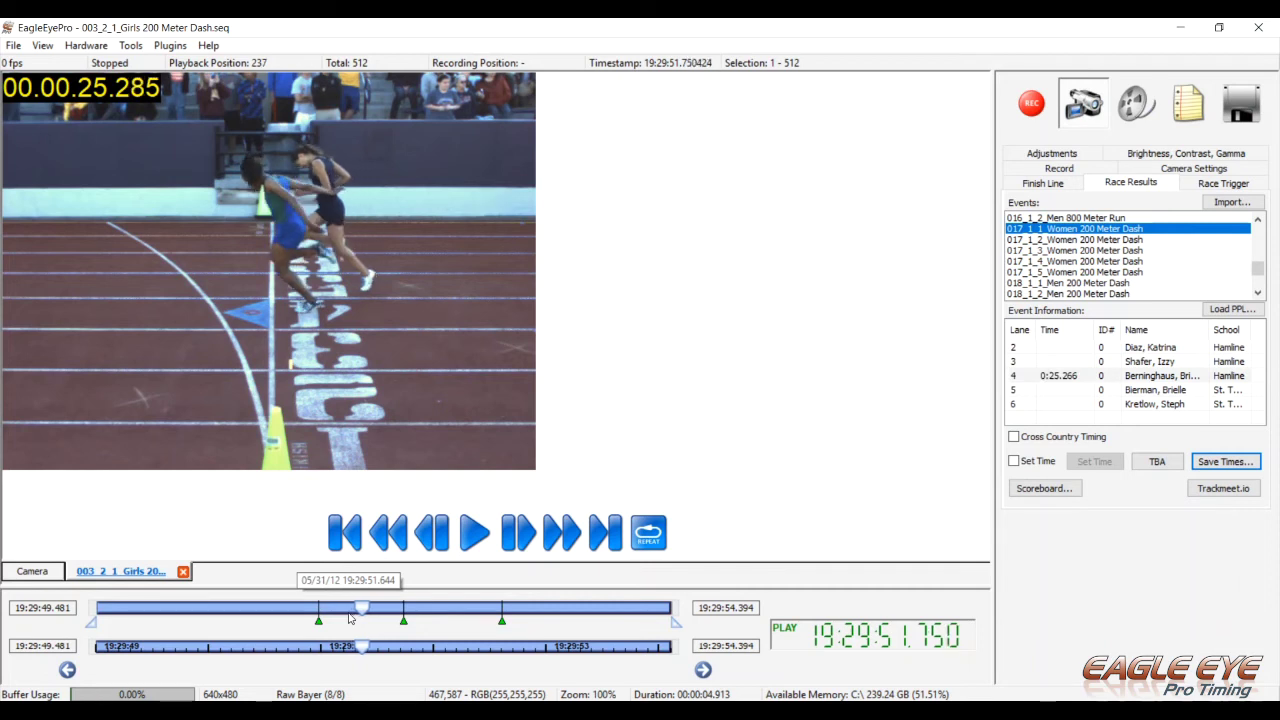
{"action": "key", "text": "Right"}
{"action": "key", "text": "Right"}
{"action": "key", "text": "Right"}
{"action": "key", "text": "Right"}
{"action": "key", "text": "Right"}
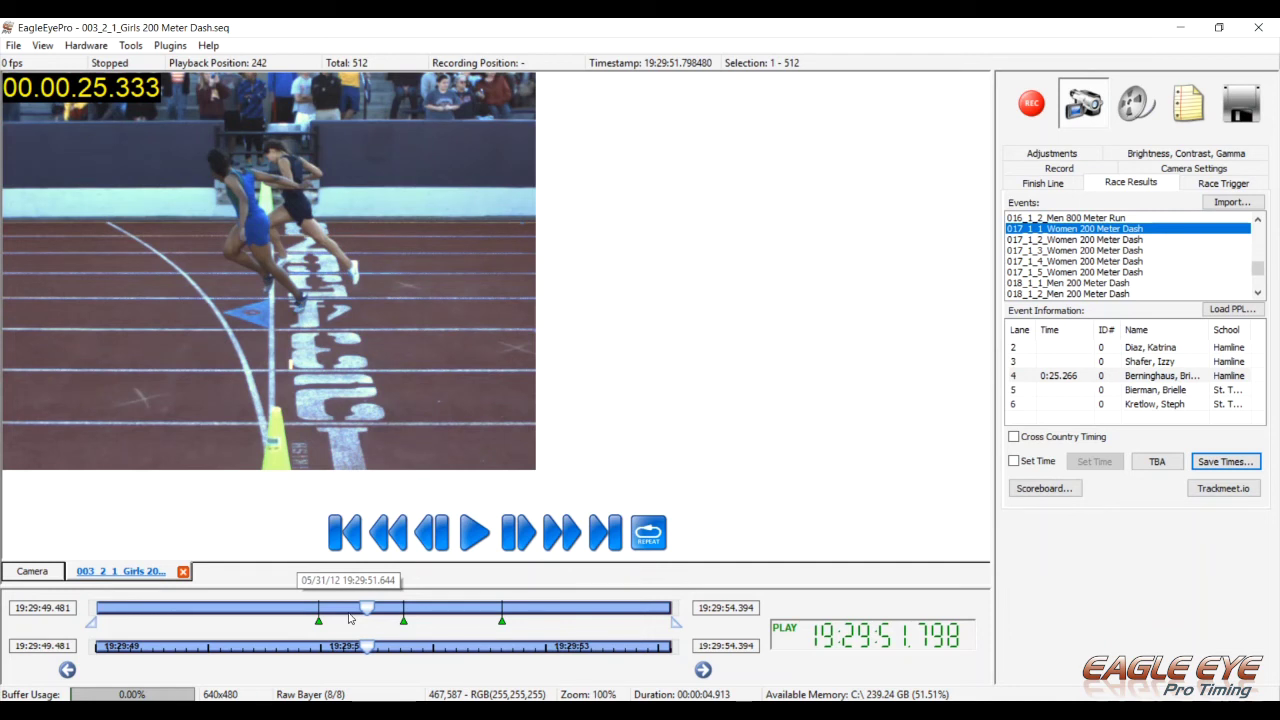
{"action": "key", "text": "5"}
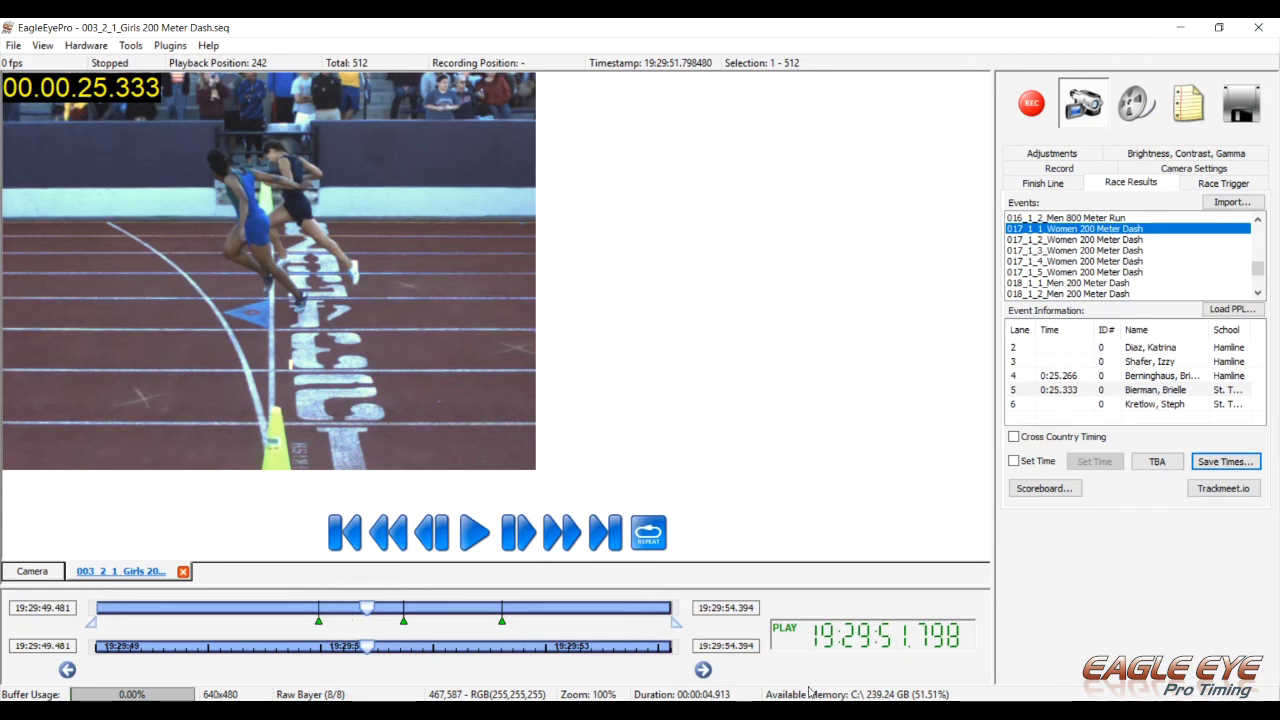
Save the race times as the LIF file 017_1_1_Women 200 Meter Dash and close the race video.
{"action": "left_click", "coordinate": [1243, 463]}
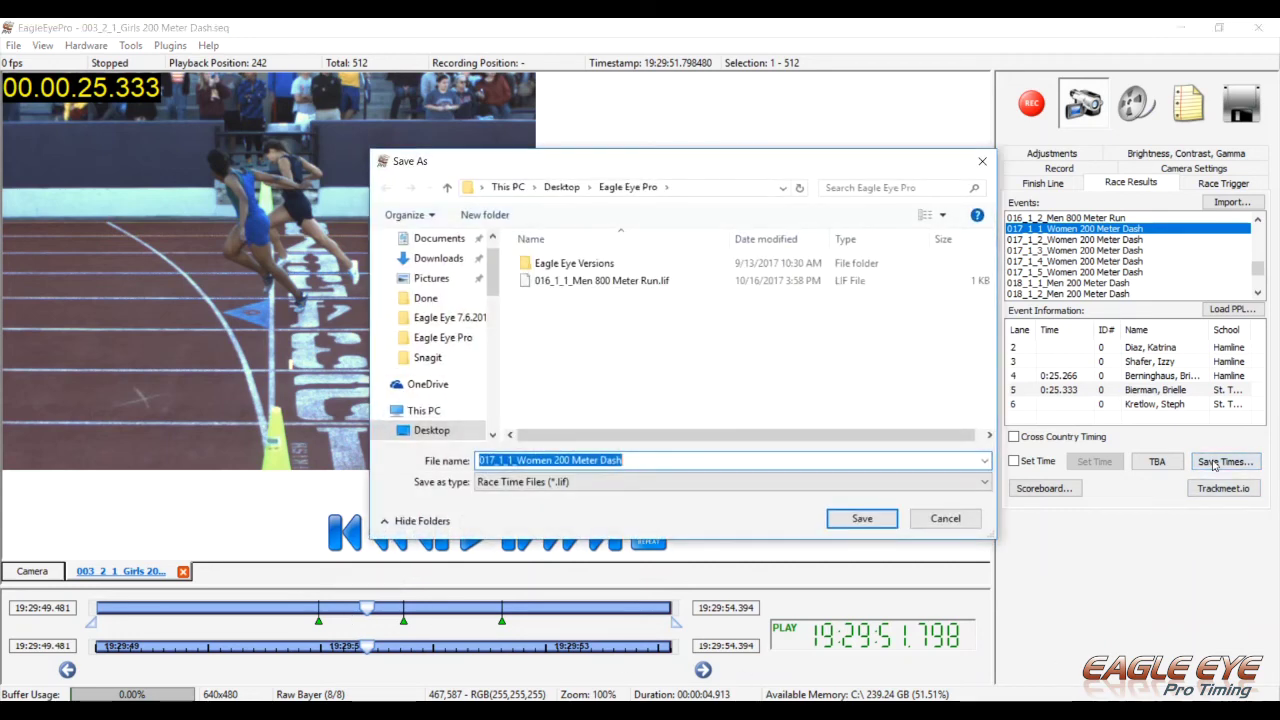
{"action": "left_click", "coordinate": [862, 518]}
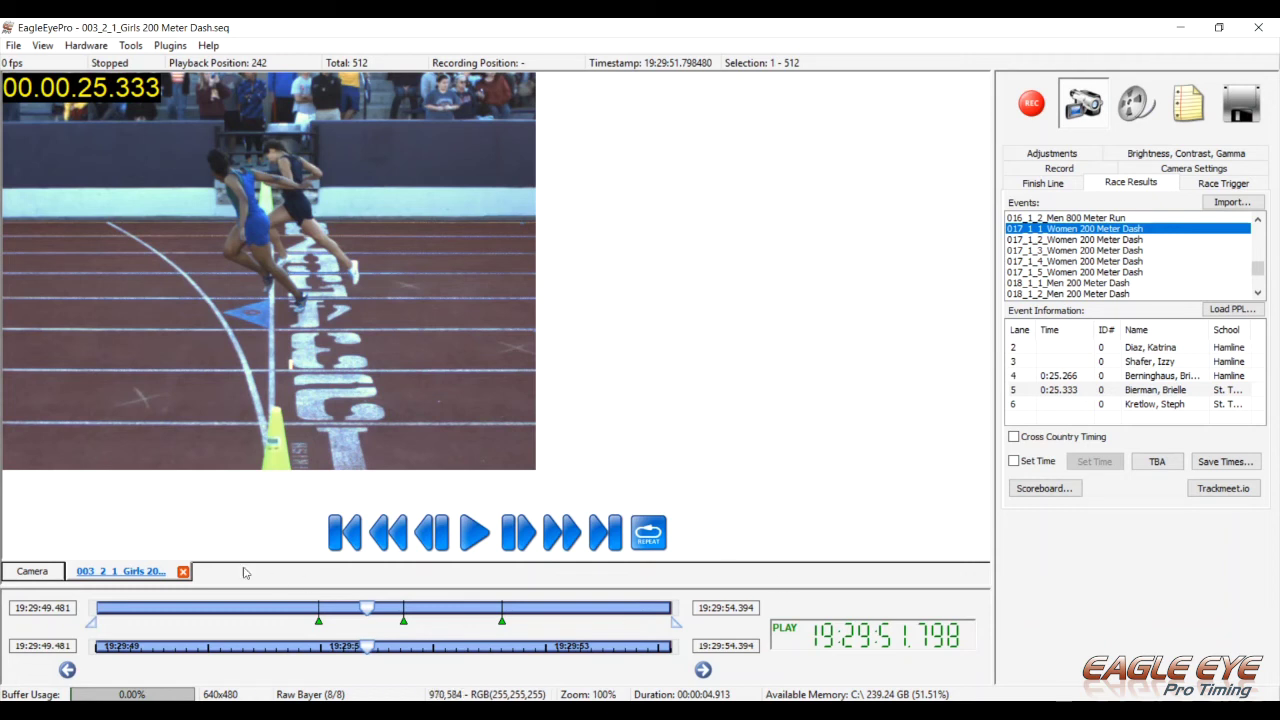
{"action": "left_click", "coordinate": [183, 572]}
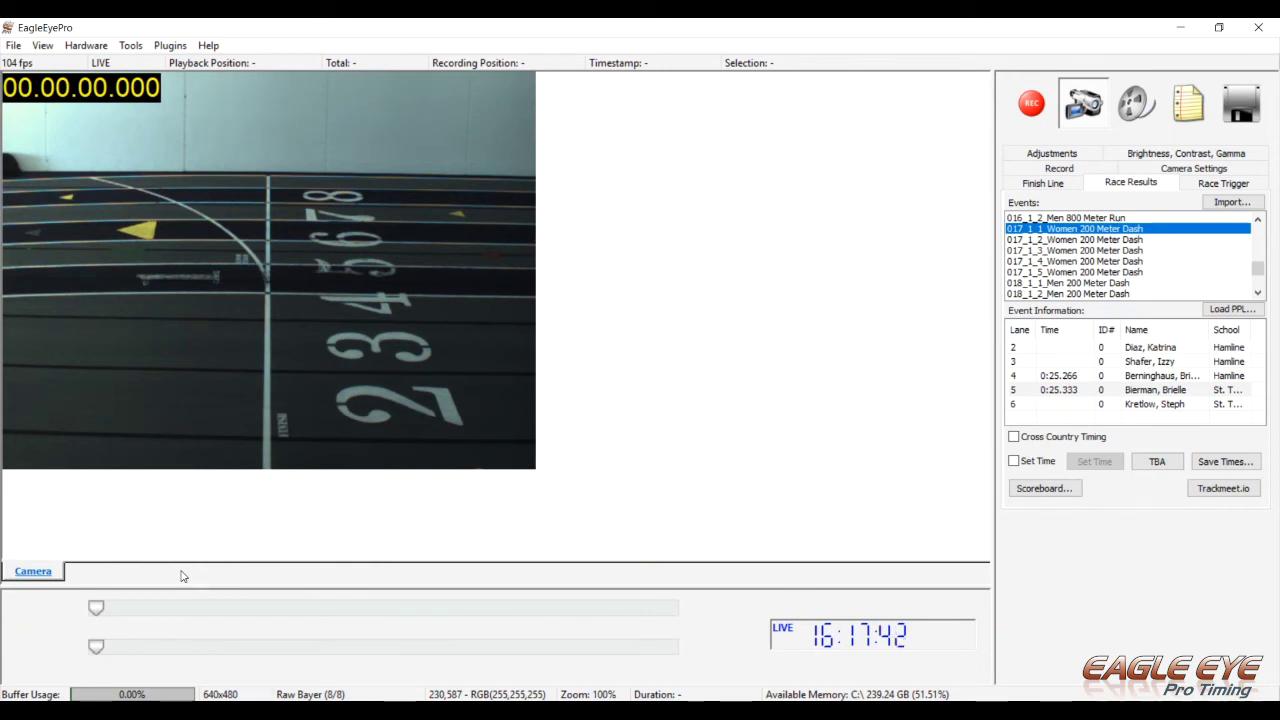
Select the event 017_1_2_Women 200 Meter Dash for the live camera.
{"action": "left_click", "coordinate": [1098, 242]}
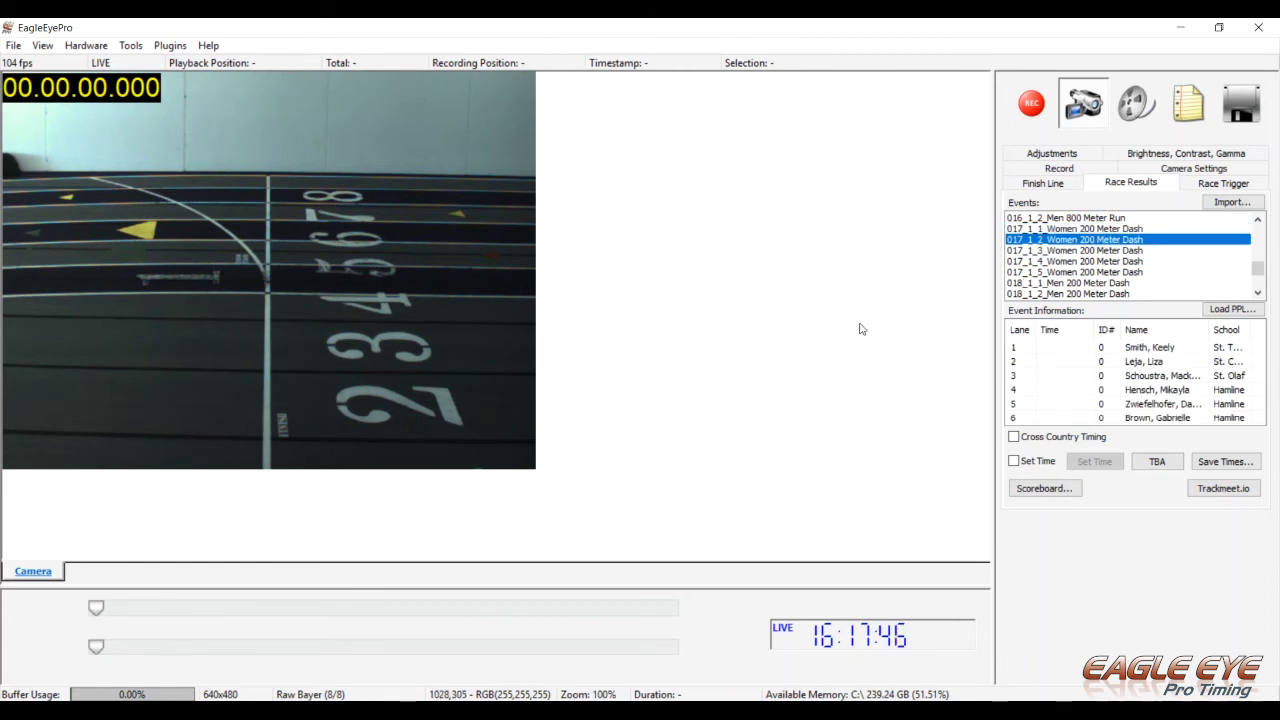
{"action": "key", "text": "space"}
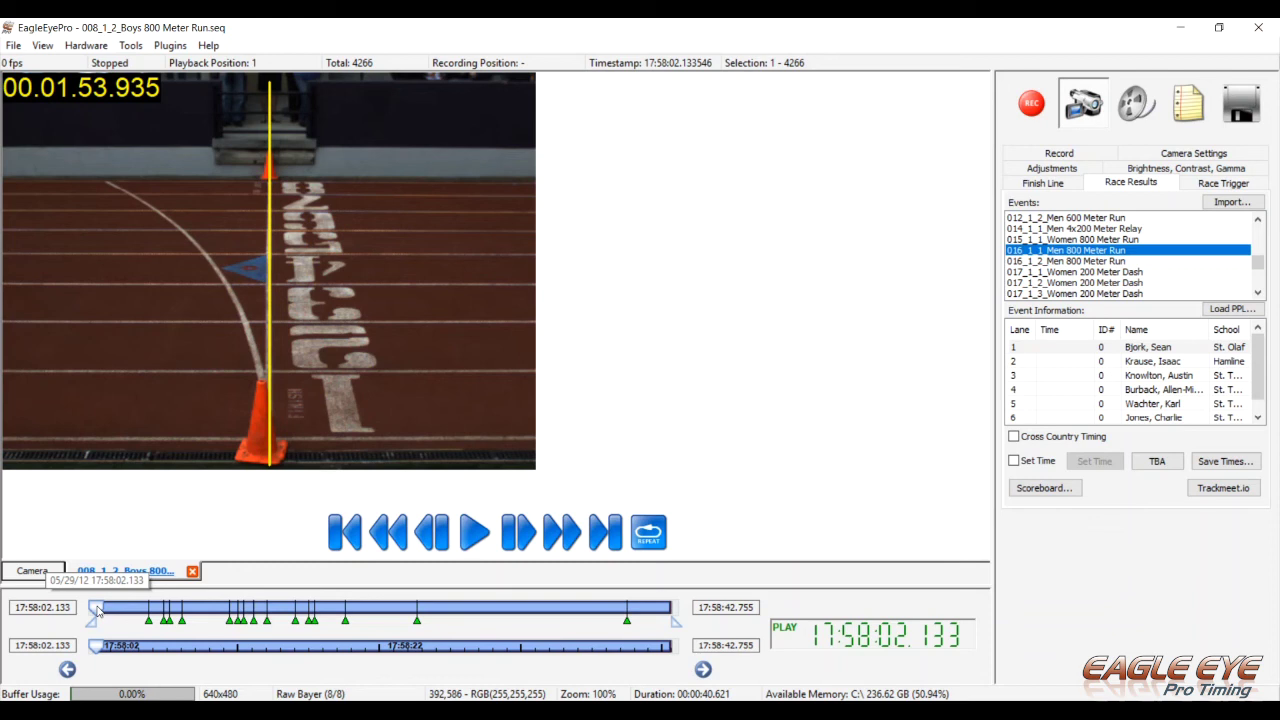
Go to the first marker in the 800 Meter Run video, find the finish crossing at 1:57.573 and assign it to competitor 1.
{"action": "key", "text": "ctrl+Right"}
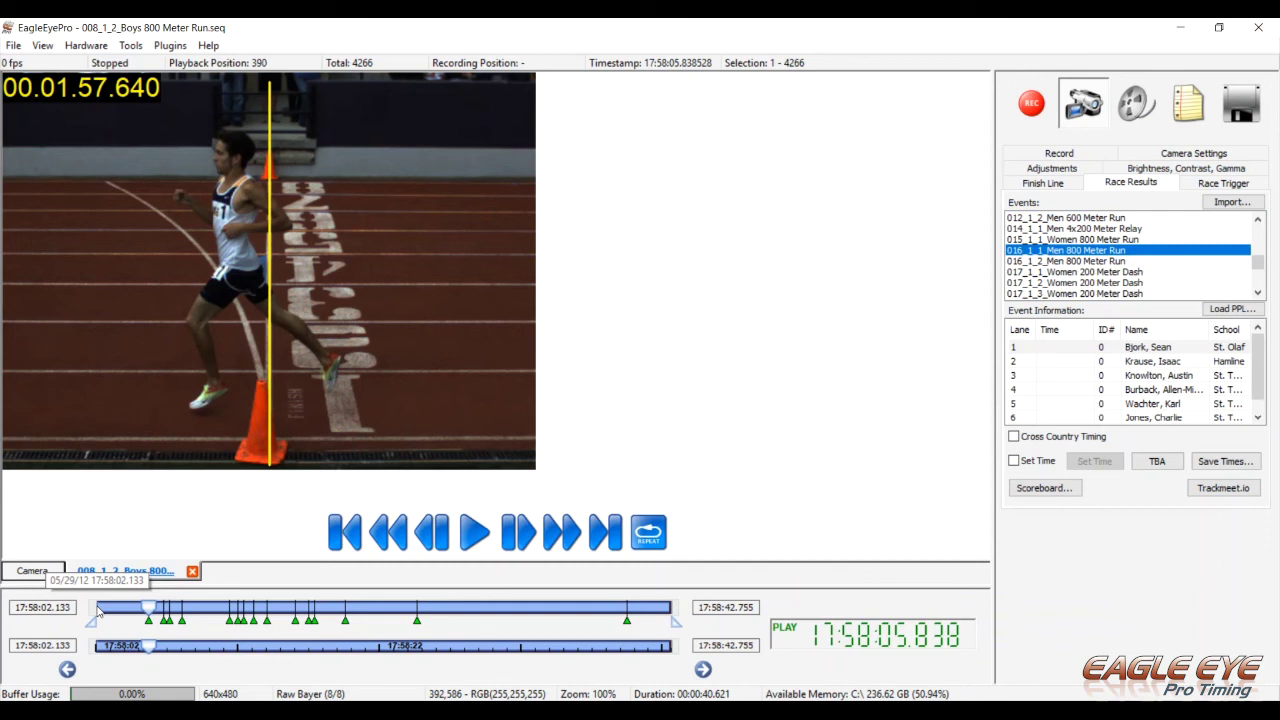
{"action": "key", "text": "Left"}
{"action": "key", "text": "Left"}
{"action": "key", "text": "Left"}
{"action": "key", "text": "Left"}
{"action": "key", "text": "Left"}
{"action": "key", "text": "Left"}
{"action": "key", "text": "Left"}
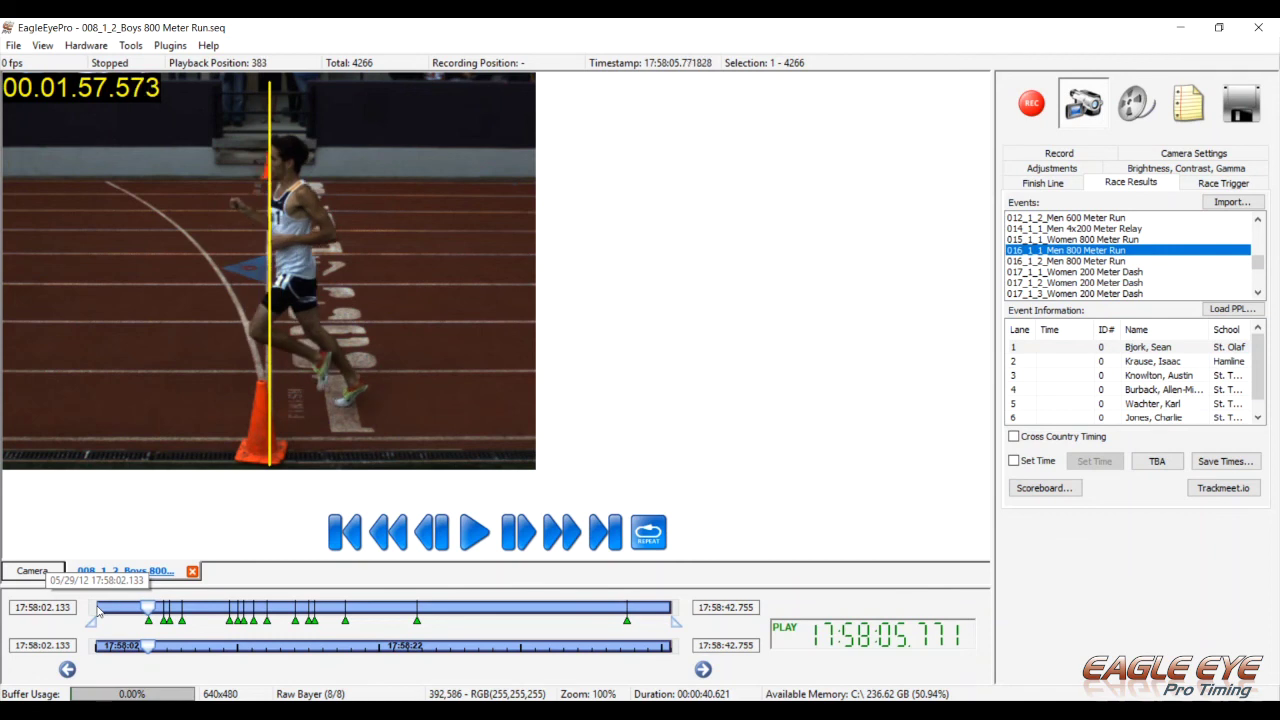
{"action": "key", "text": "1"}
Find the second finisher's line crossing at 1:58.621 in the 800 Meter Run video and assign that time to competitor 3.
{"action": "key", "text": "Right"}
{"action": "key", "text": "Right"}
{"action": "key", "text": "Right"}
{"action": "key", "text": "Right"}
{"action": "key", "text": "Right"}
{"action": "key", "text": "Right"}
{"action": "key", "text": "Right"}
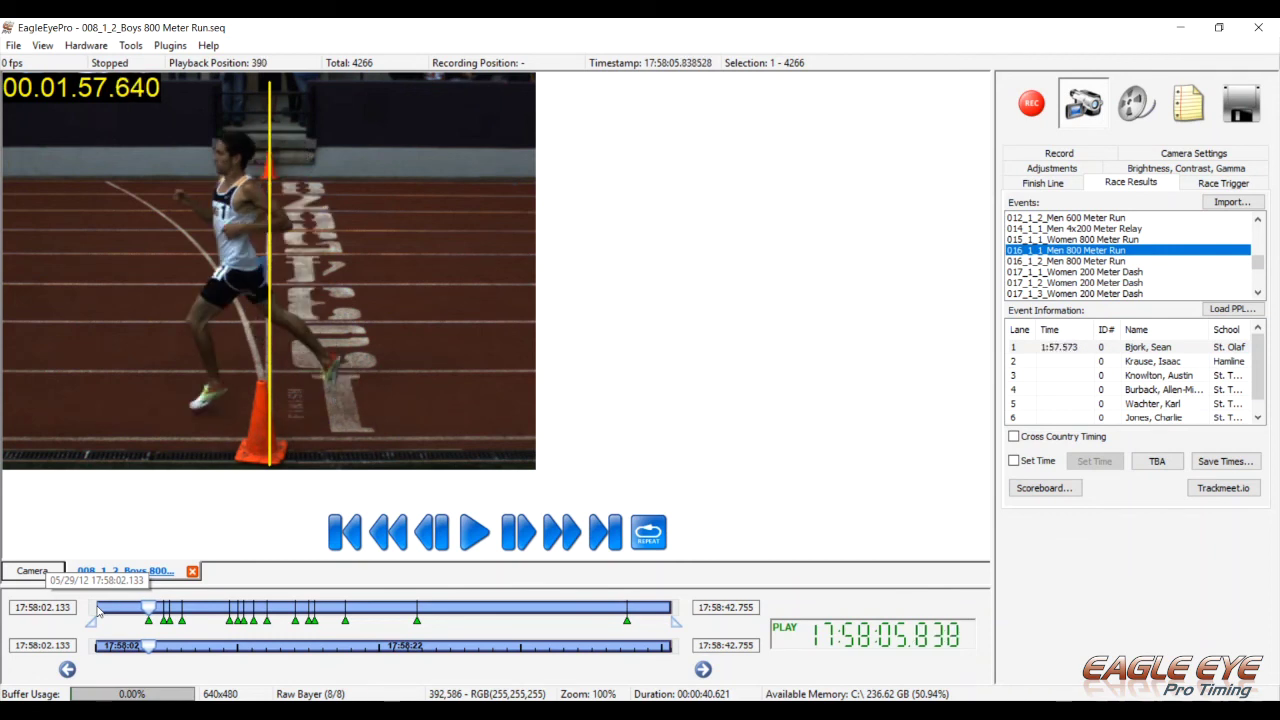
{"action": "scroll", "coordinate": [97, 612], "scroll_direction": "down", "scroll_amount": 3}
{"action": "key", "text": "Left"}
{"action": "key", "text": "Left"}
{"action": "key", "text": "Left"}
{"action": "key", "text": "Left"}
{"action": "key", "text": "Left"}
{"action": "key", "text": "Left"}
{"action": "key", "text": "Left"}
{"action": "key", "text": "Left"}
{"action": "key", "text": "Left"}
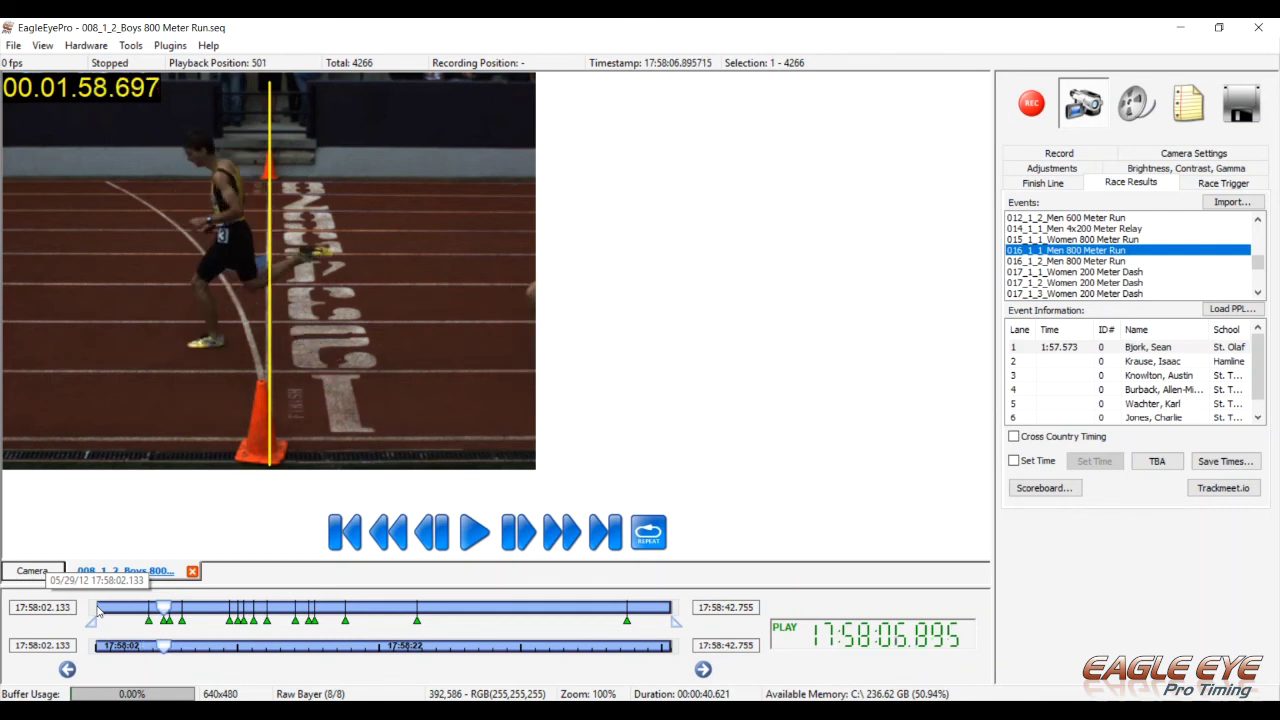
{"action": "key", "text": "Left"}
{"action": "key", "text": "Left"}
{"action": "key", "text": "Right"}
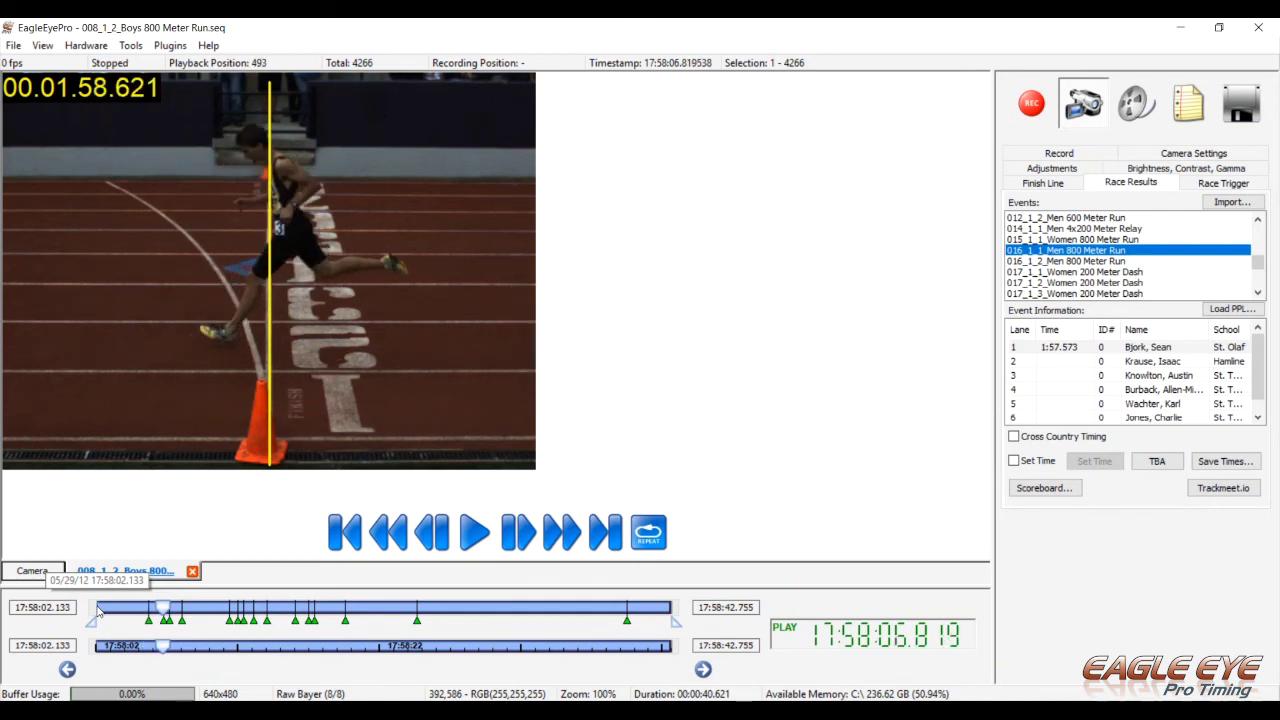
{"action": "key", "text": "3"}
Advance the 800 Meter Run video to the third finisher's line crossing at 1:59.030 and assign that time to competitor 2.
{"action": "key", "text": "shift+Right"}
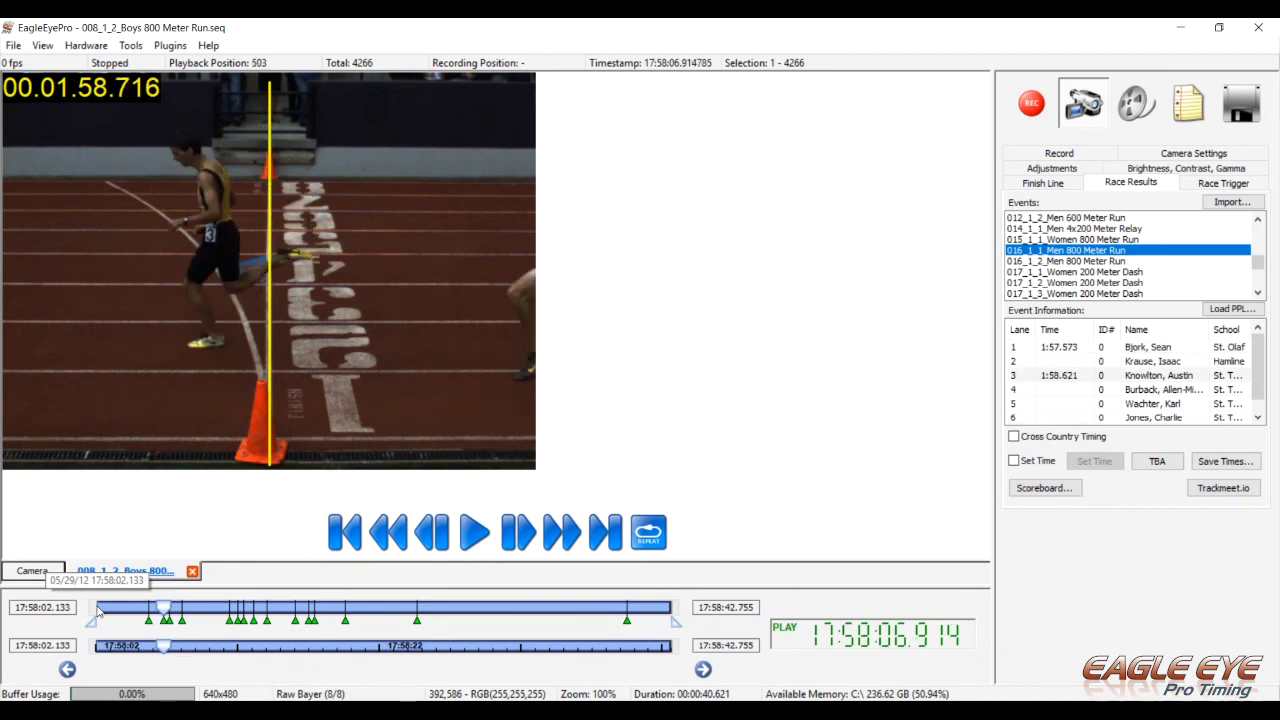
{"action": "key", "text": "Right"}
{"action": "key", "text": "Right"}
{"action": "key", "text": "Right"}
{"action": "key", "text": "shift+Right"}
{"action": "key", "text": "Right"}
{"action": "key", "text": "Right"}
{"action": "key", "text": "Right"}
{"action": "key", "text": "Right"}
{"action": "key", "text": "shift+Right"}
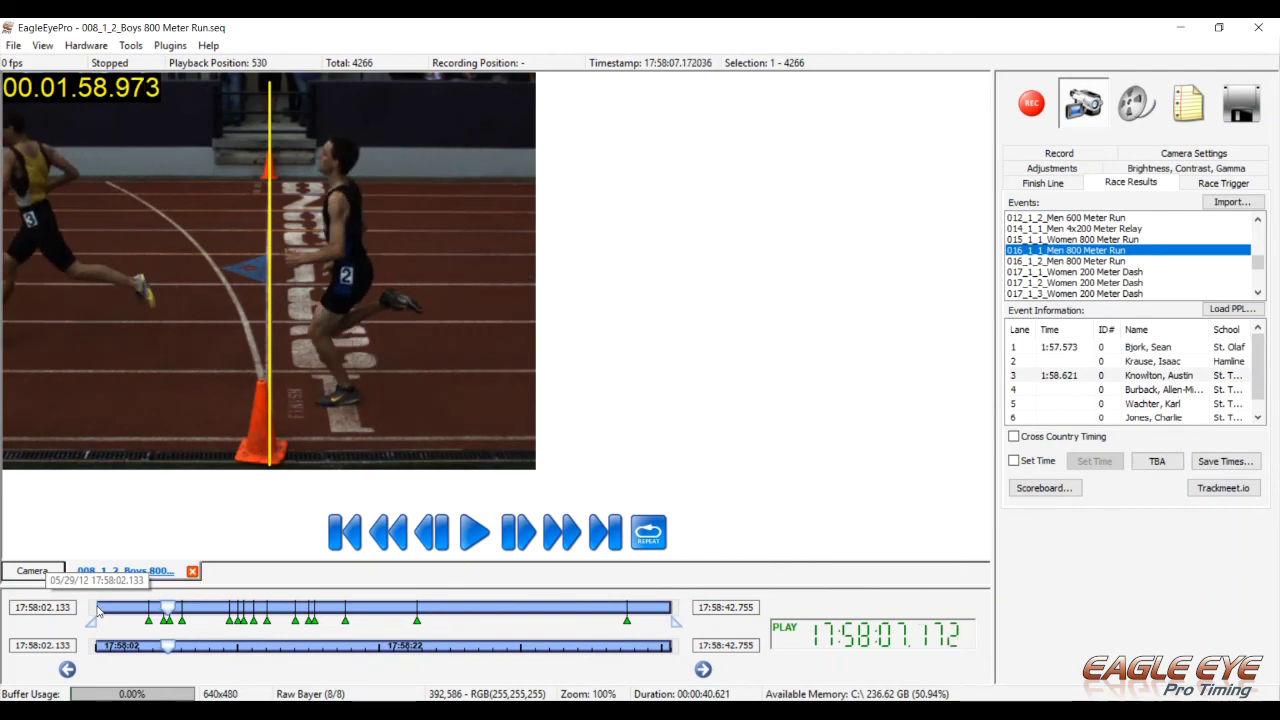
{"action": "key", "text": "Right"}
{"action": "key", "text": "Right"}
{"action": "key", "text": "Right"}
{"action": "key", "text": "Right"}
{"action": "key", "text": "Right"}
{"action": "key", "text": "Right"}
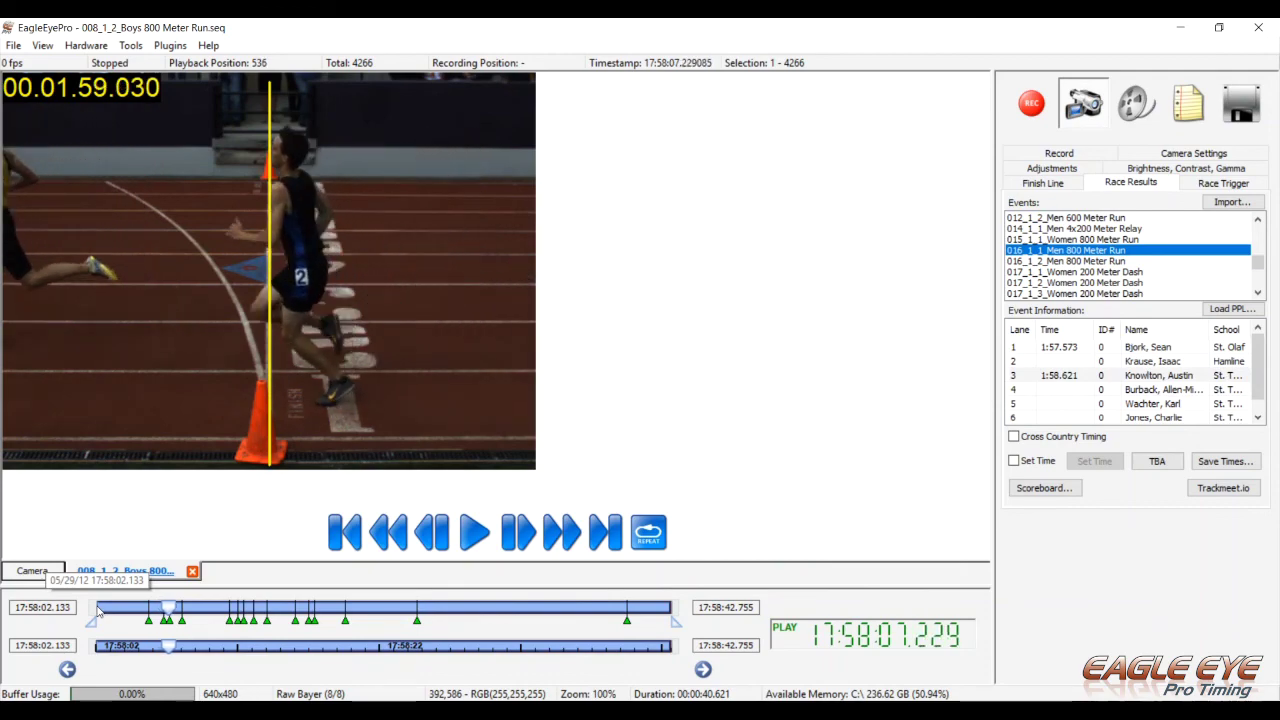
{"action": "key", "text": "2"}
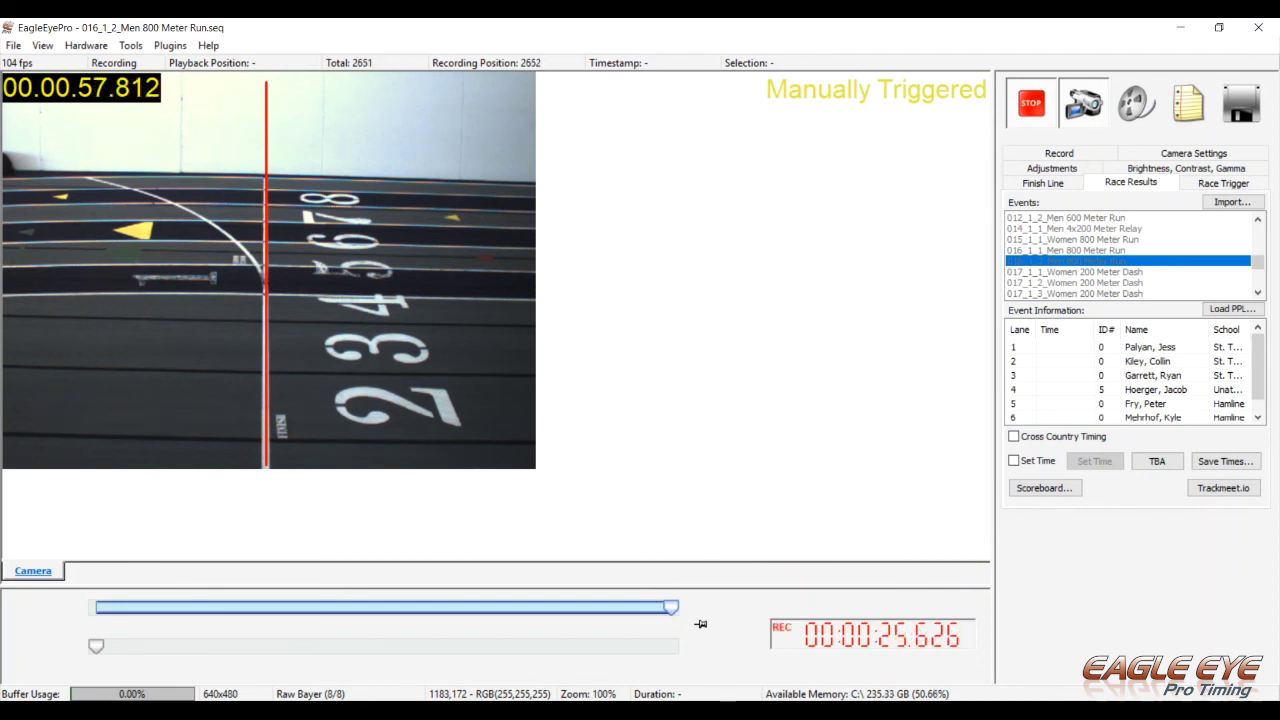
Switch to reviewing captured footage while the 016_1_2_Men 800 Meter Run is still recording.
{"action": "left_click", "coordinate": [701, 624]}
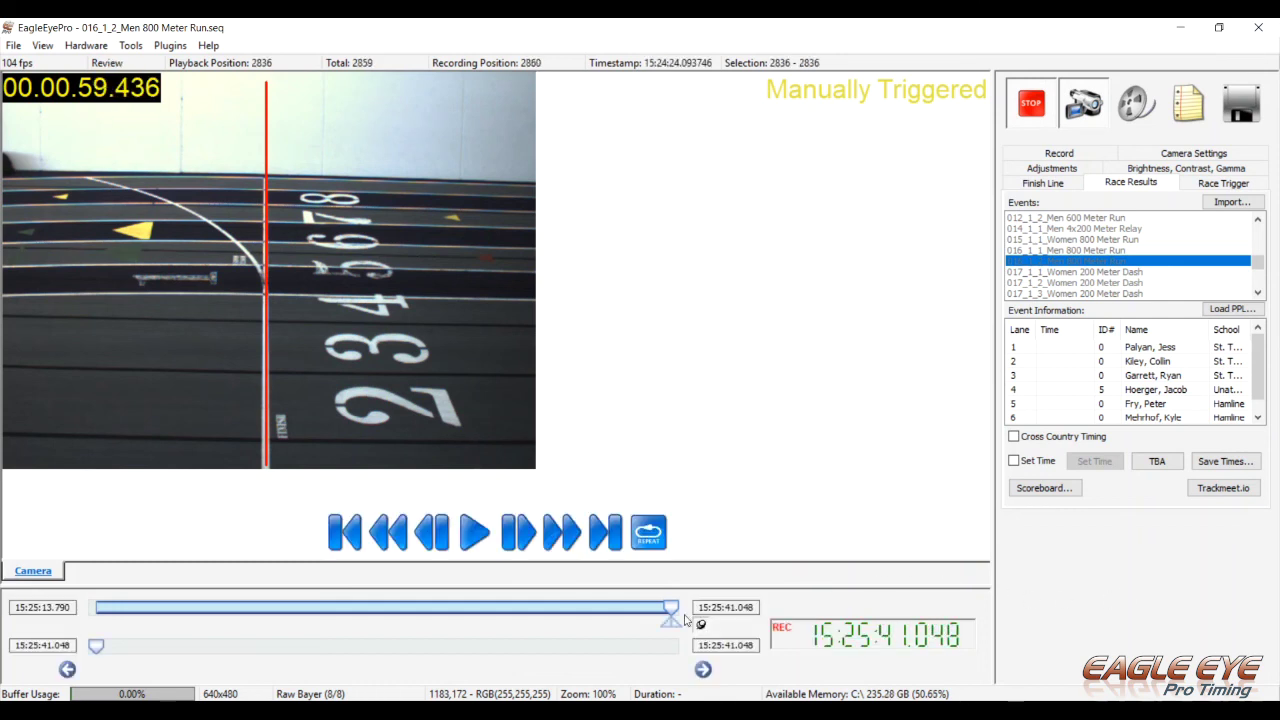
Review earlier footage of the Men 800 Meter Run twice during recording, return to the live recording each time, and stop it.
{"action": "left_click_drag", "start_coordinate": [669, 607], "coordinate": [340, 620]}
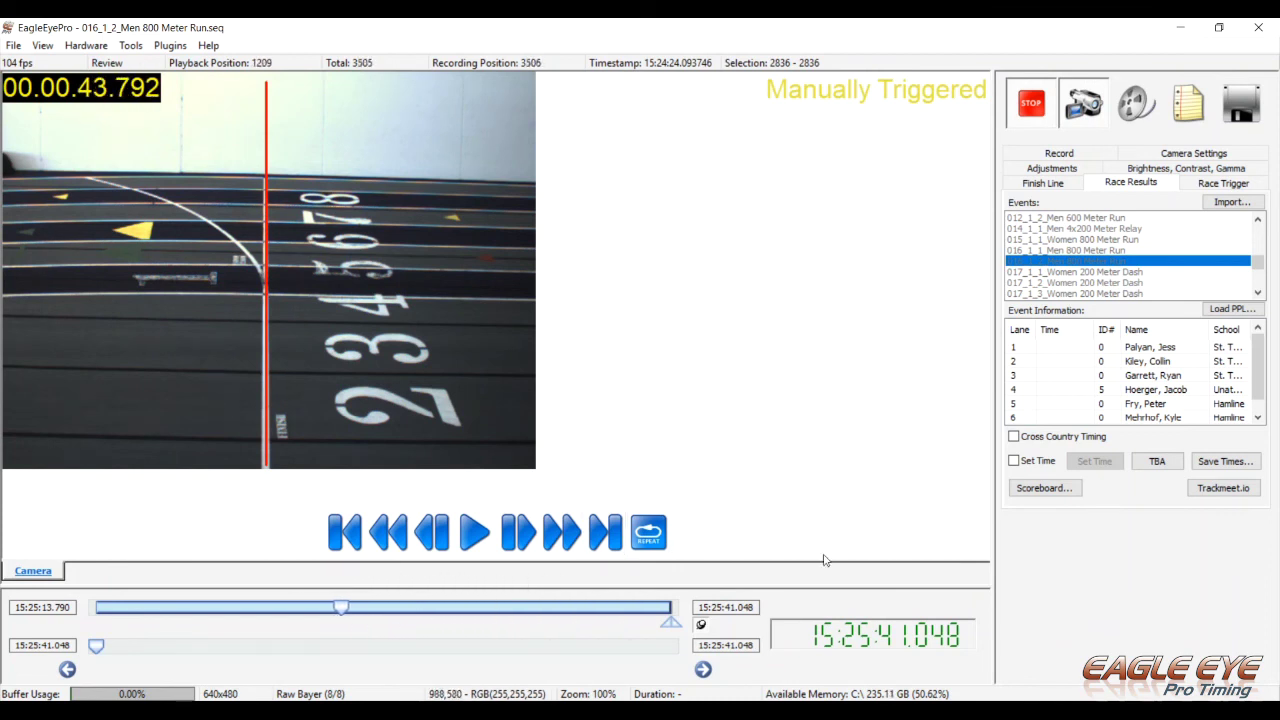
{"action": "key", "text": "Escape"}
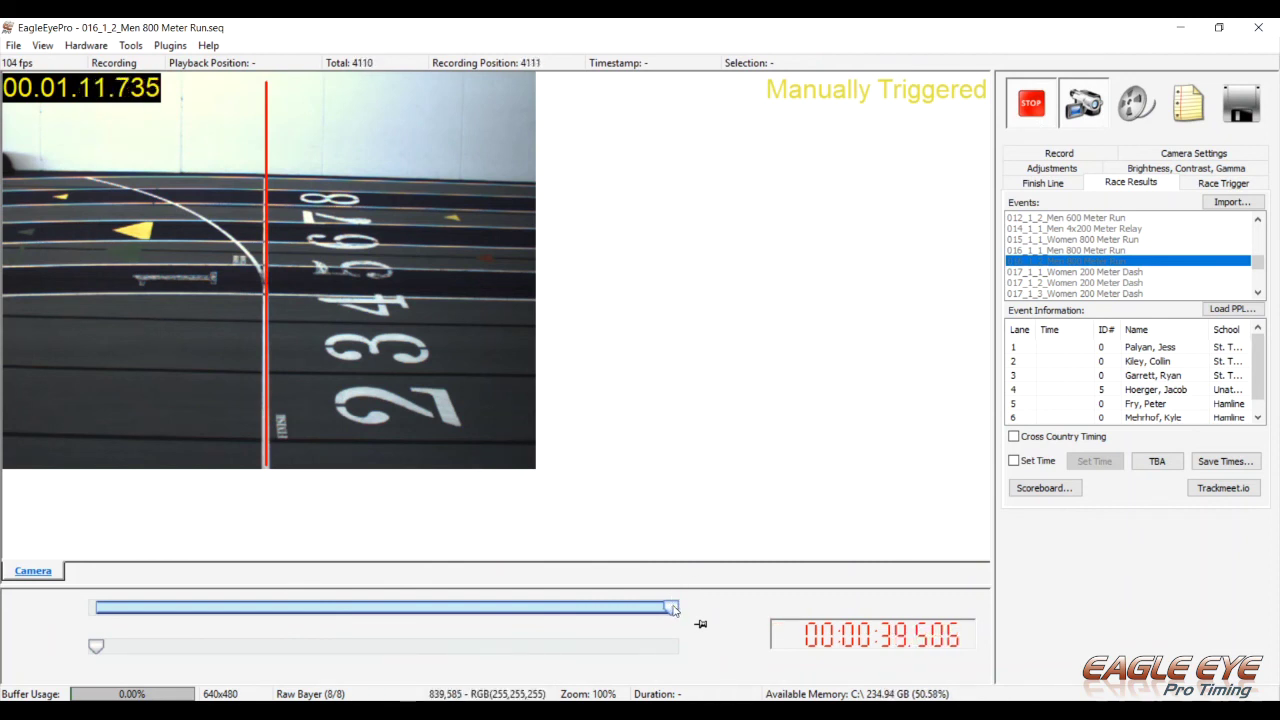
{"action": "mouse_move", "coordinate": [673, 609]}
{"action": "left_mouse_down"}
{"action": "mouse_move", "coordinate": [383, 615]}
{"action": "mouse_move", "coordinate": [612, 609]}
{"action": "mouse_move", "coordinate": [438, 609]}
{"action": "left_mouse_up"}
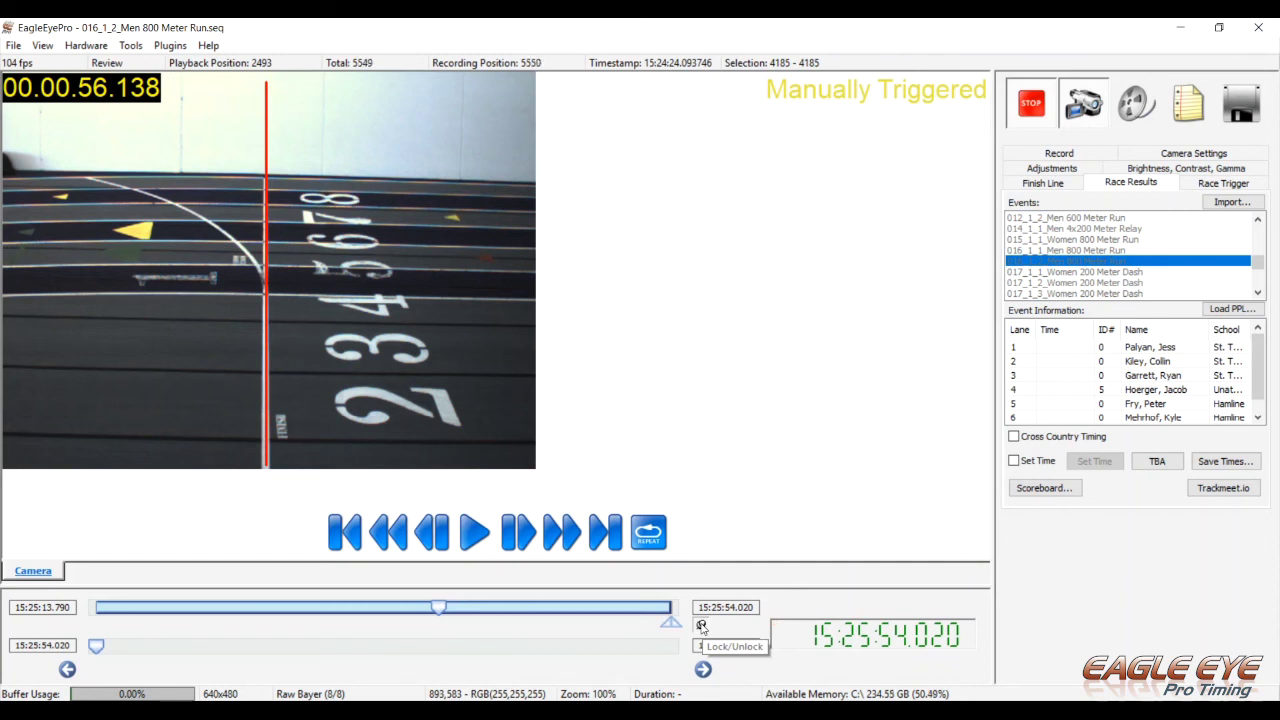
{"action": "left_click", "coordinate": [701, 626]}
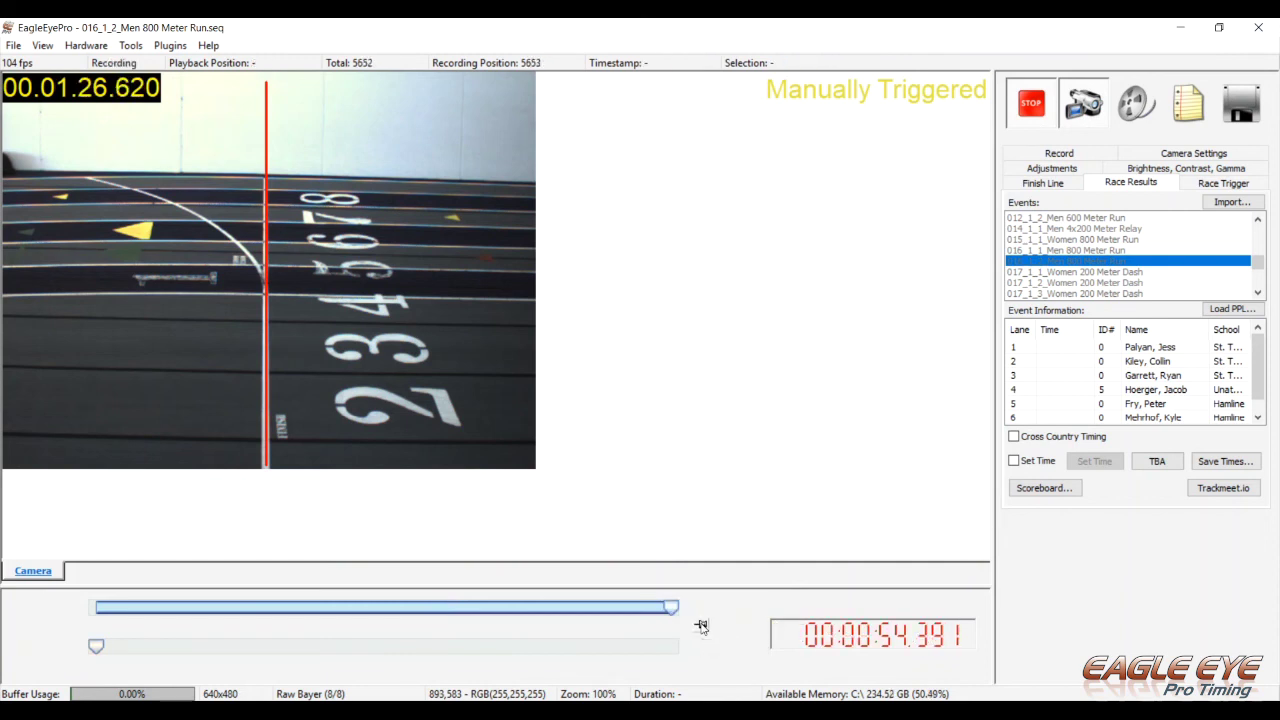
{"action": "left_click", "coordinate": [1037, 117]}
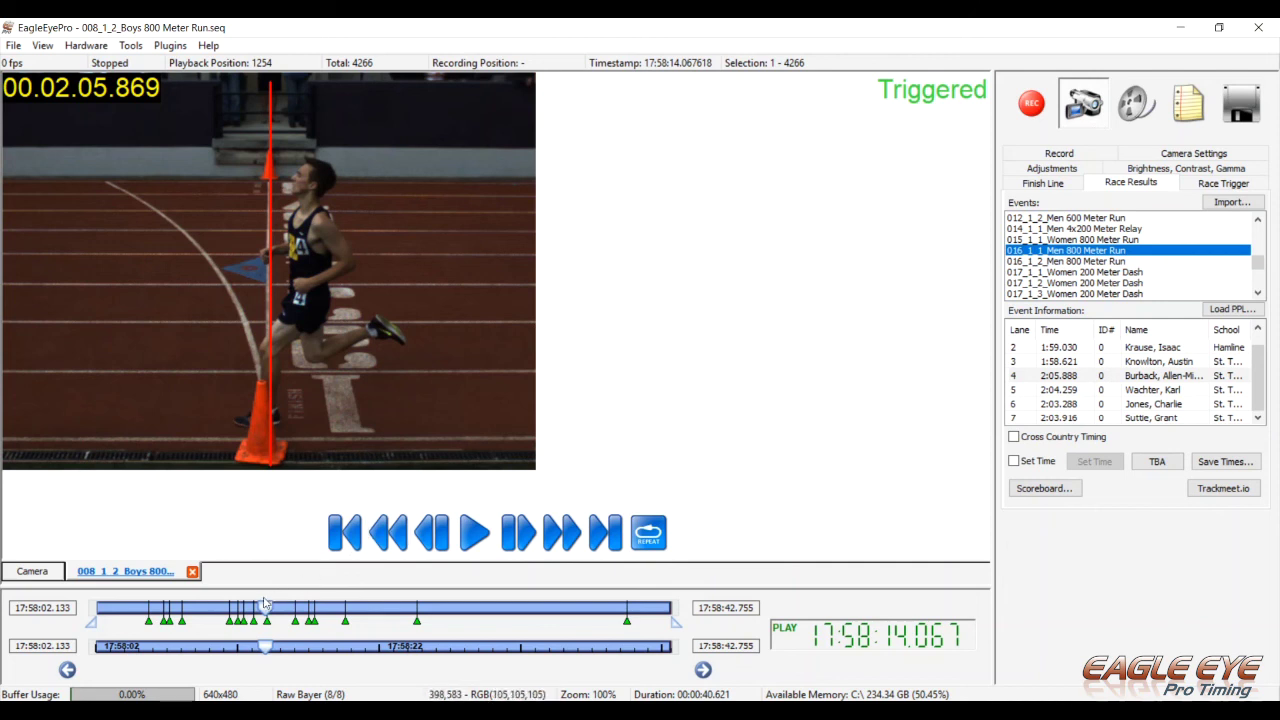
Save the finish times as the Race Time File 016_1_1_Men 800 Meter Run and return to the live camera view.
{"action": "scroll", "coordinate": [268, 603], "scroll_direction": "down", "scroll_amount": 2}
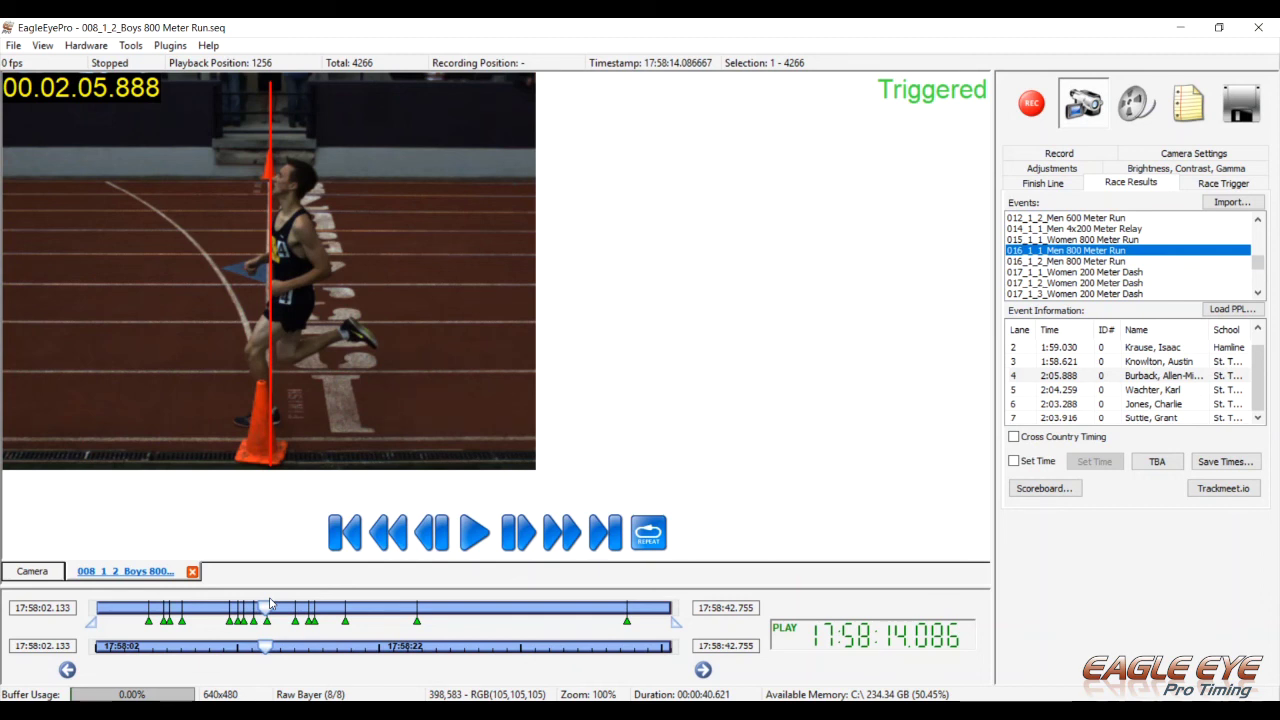
{"action": "left_click", "coordinate": [1230, 462]}
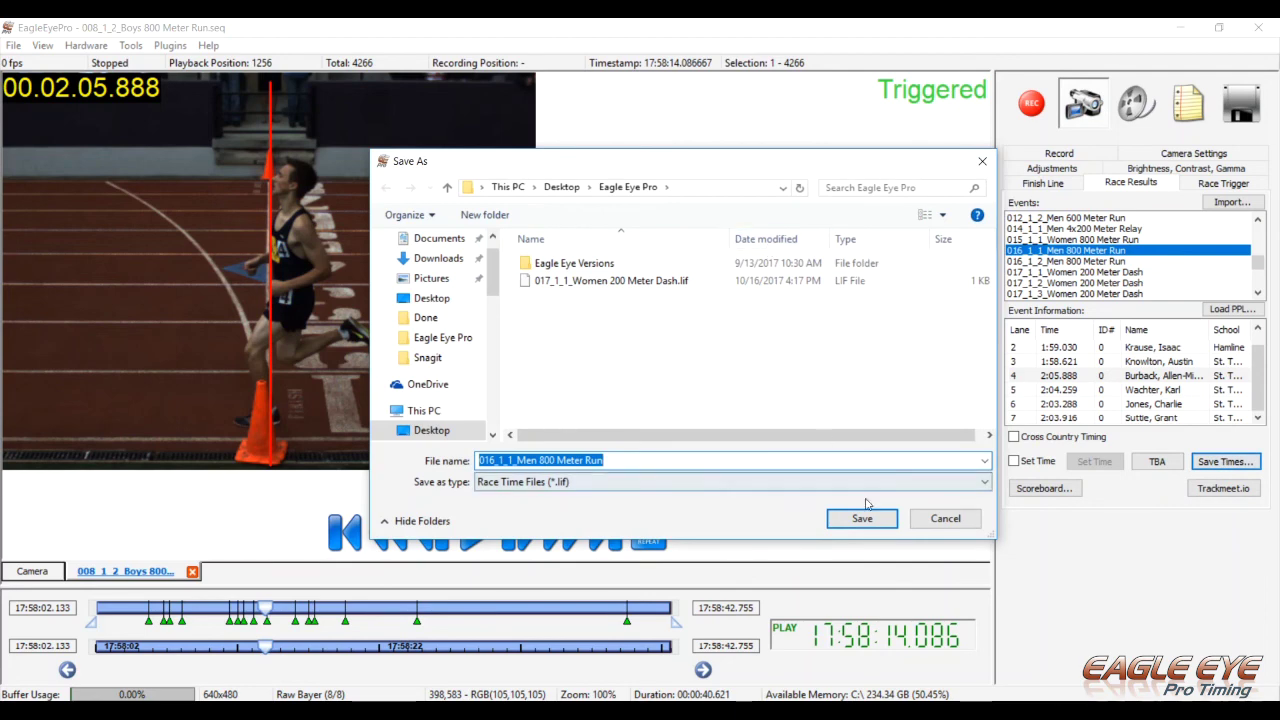
{"action": "left_click", "coordinate": [882, 519]}
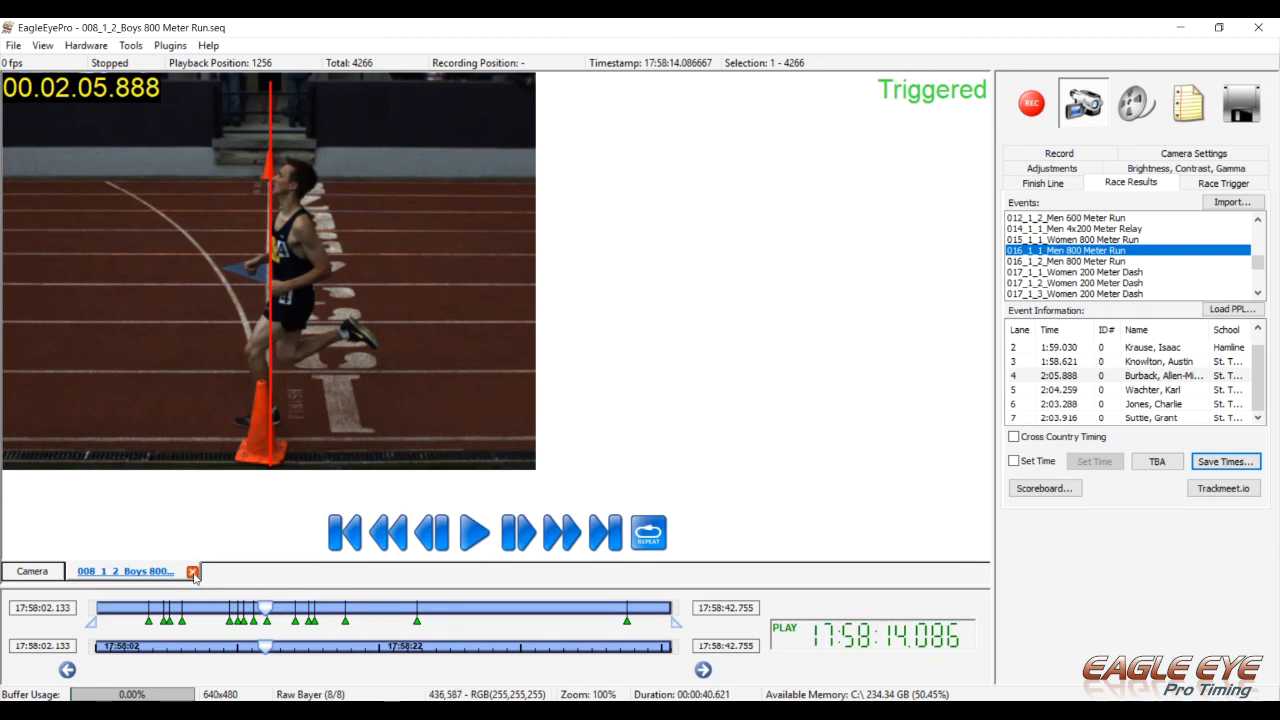
{"action": "left_click", "coordinate": [30, 574]}
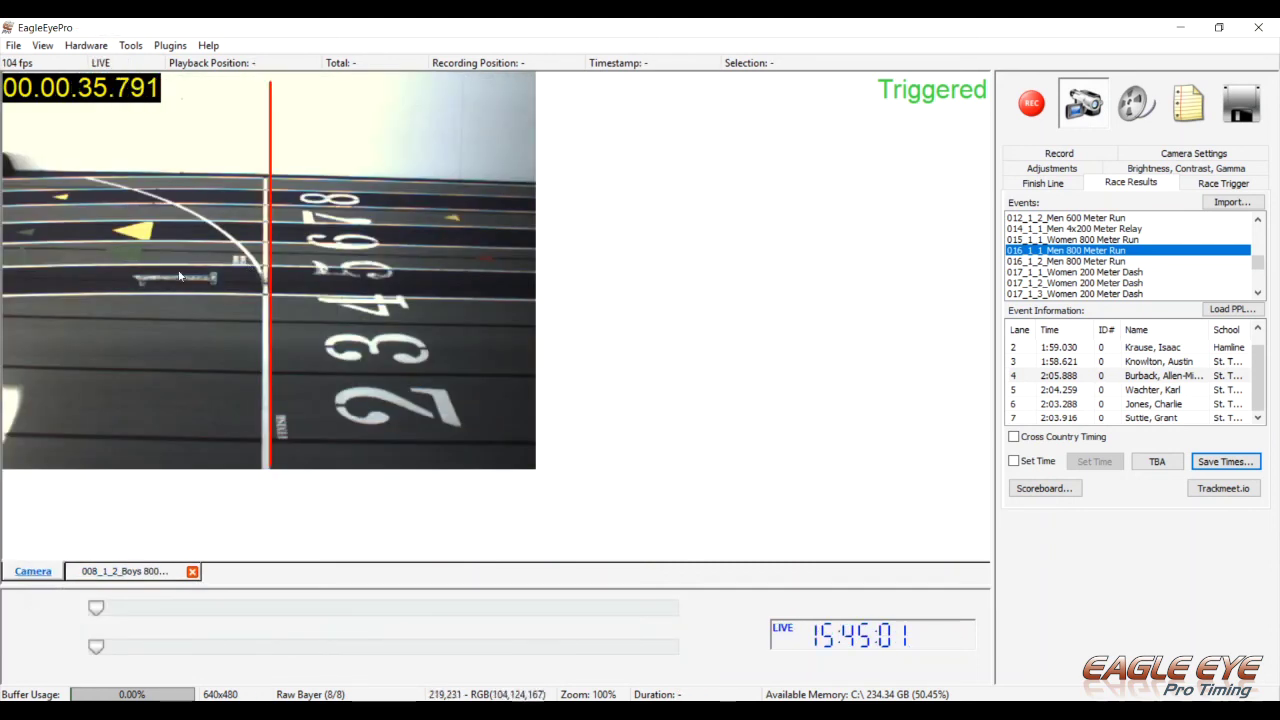